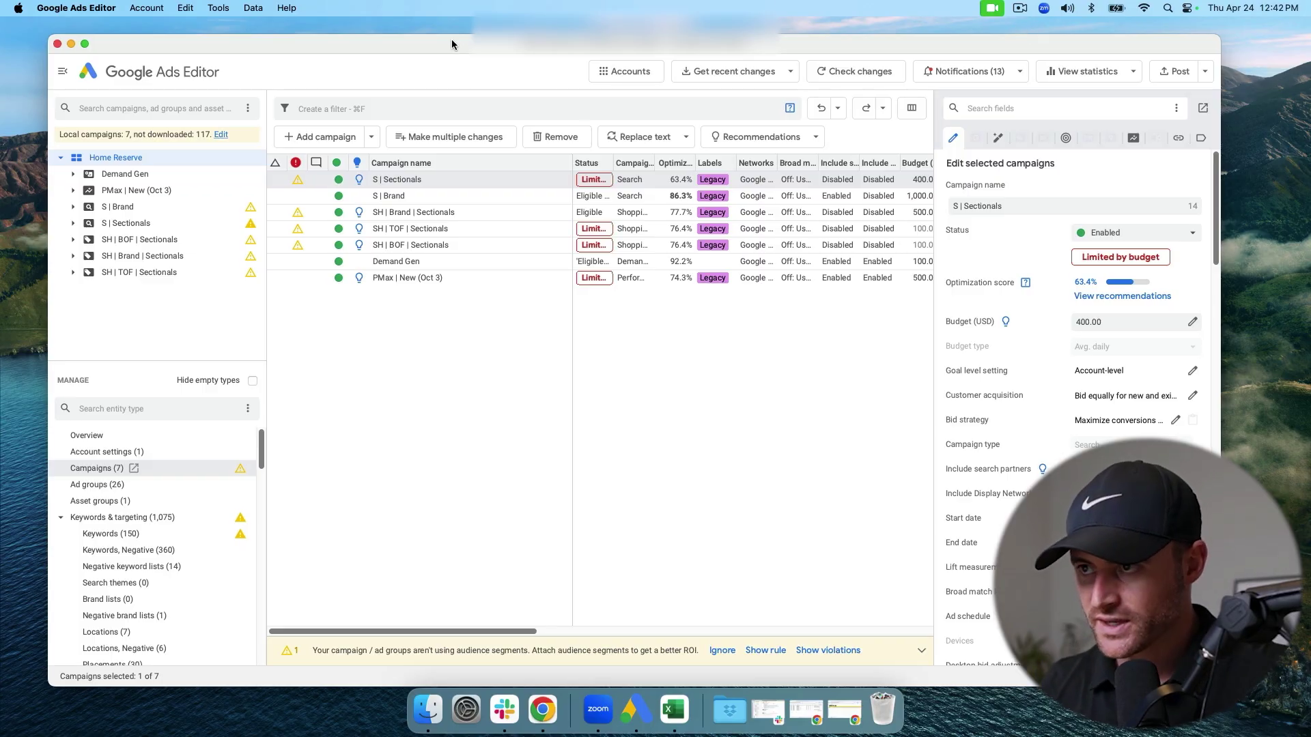
# Start getting recent changes with more data for the Home Reserve account, limiting the download to campaigns I select
pyautogui.moveTo(437, 32)
pyautogui.mouseDown()
pyautogui.moveTo(435, 17)
pyautogui.moveTo(429, 31)
pyautogui.mouseUp()
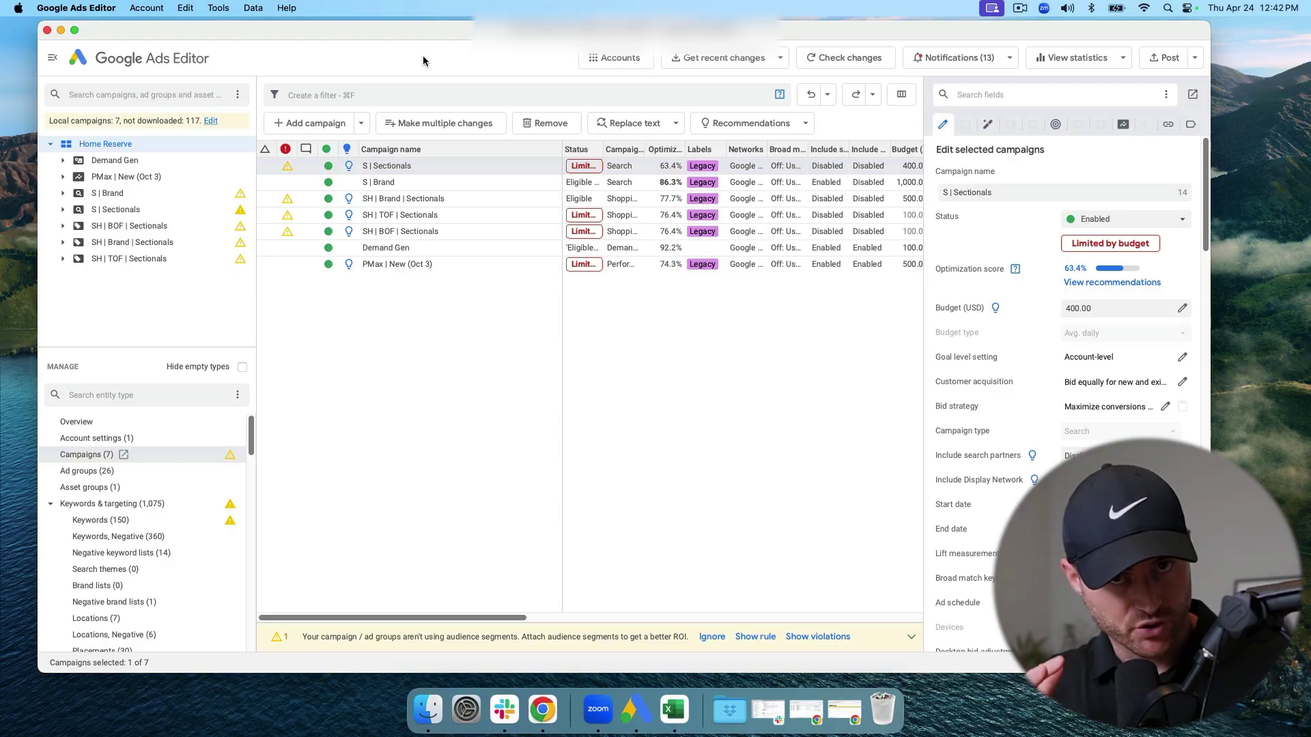
pyautogui.moveTo(411, 41); pyautogui.dragTo(409, 39)
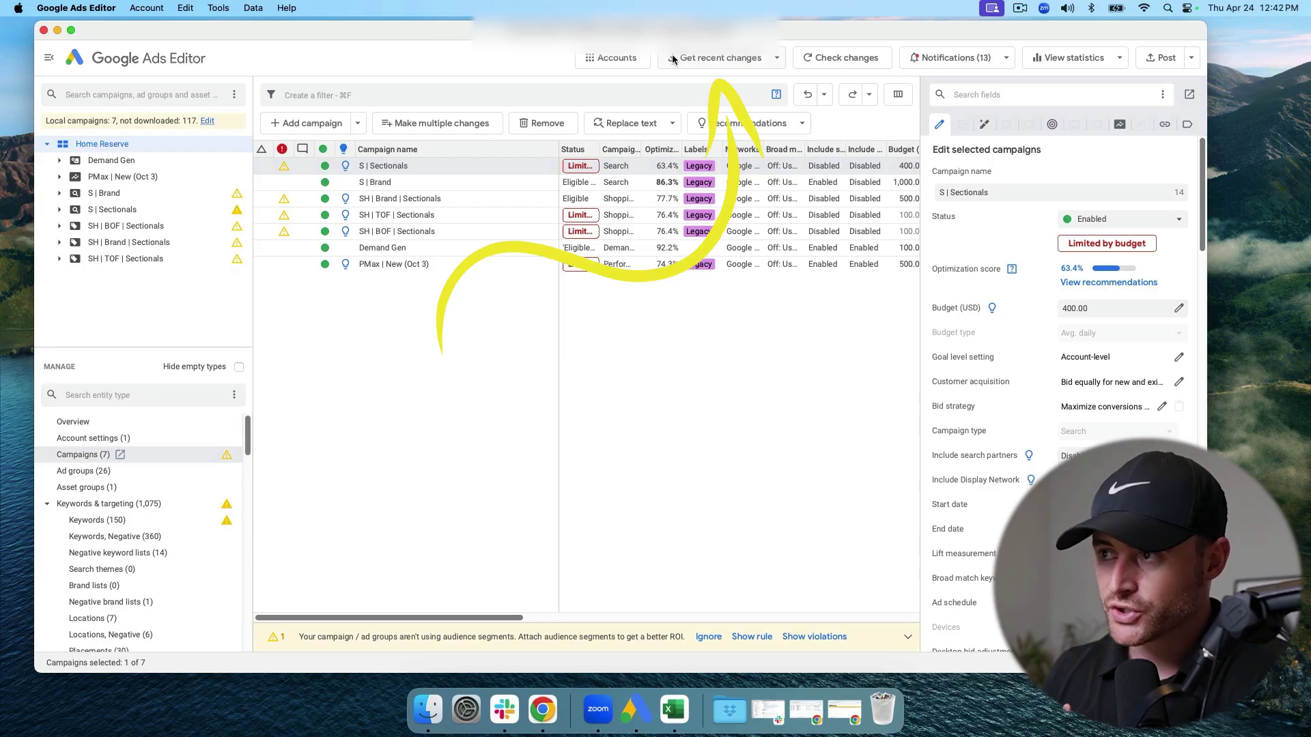
pyautogui.click(722, 59)
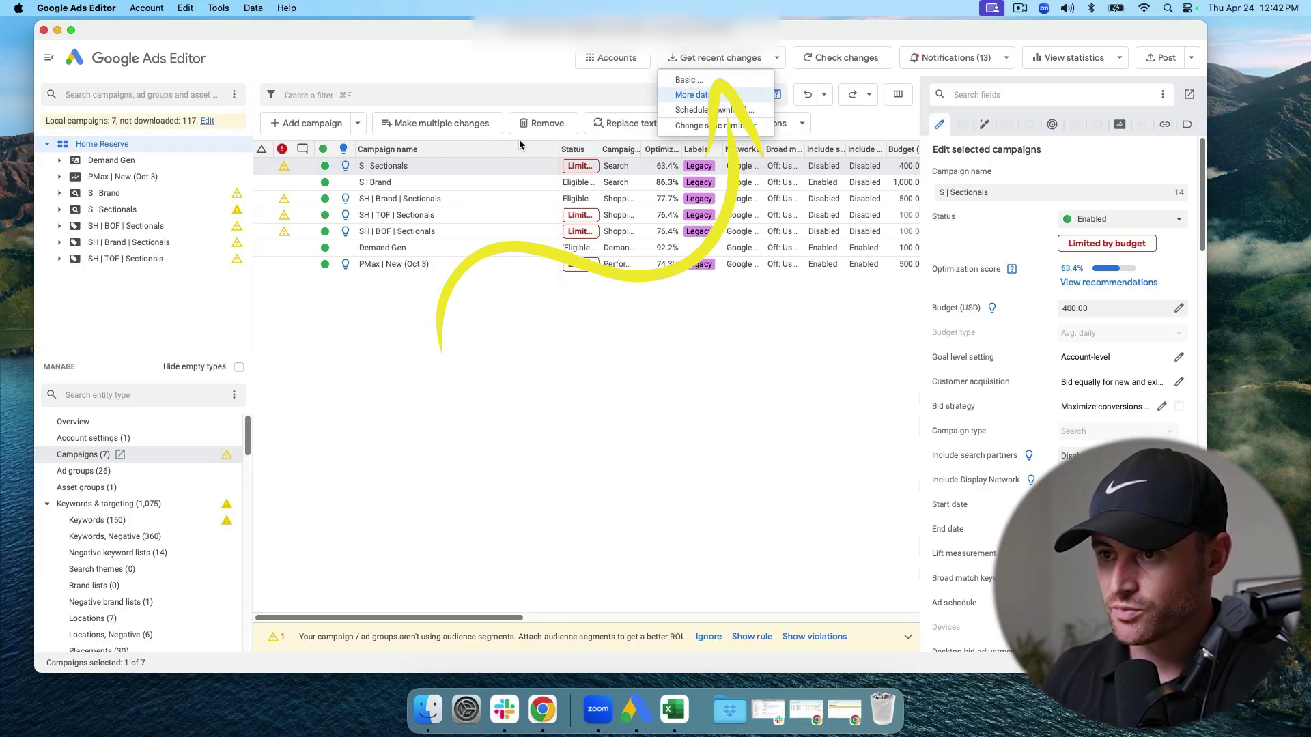
pyautogui.click(693, 95)
pyautogui.click(550, 300)
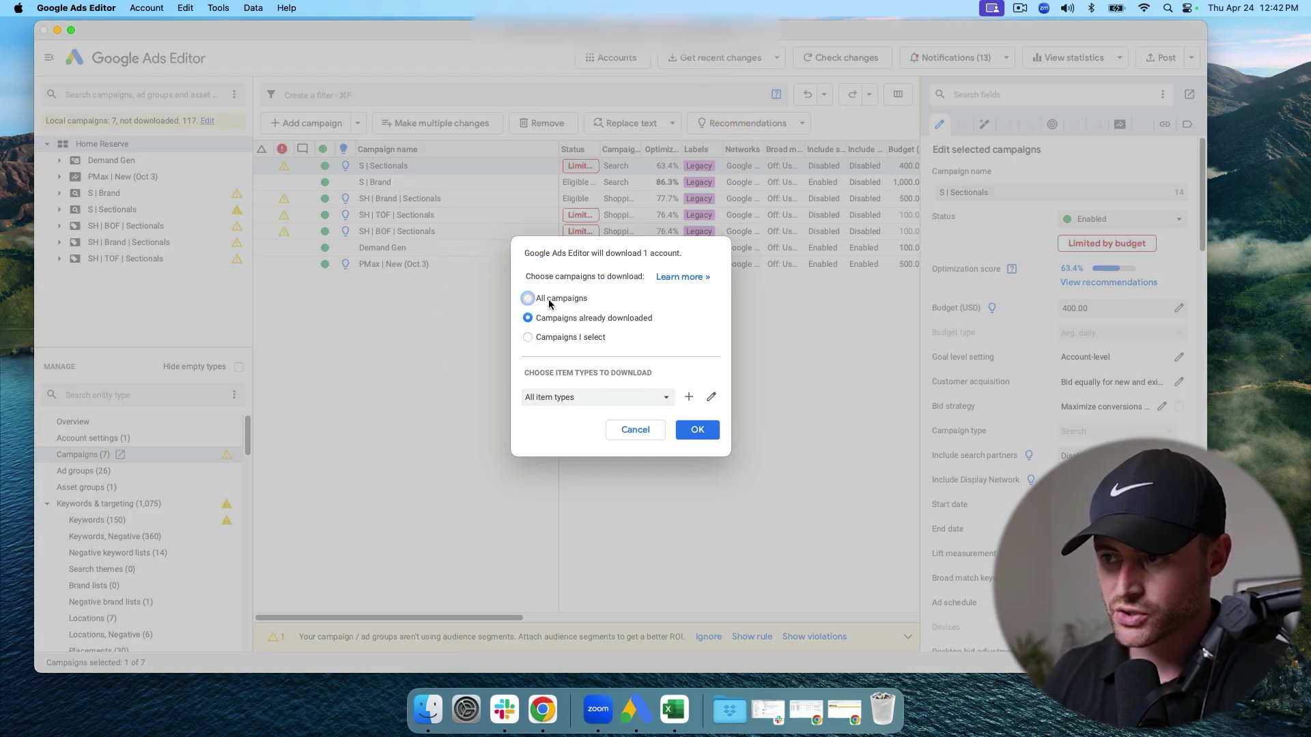
pyautogui.click(552, 319)
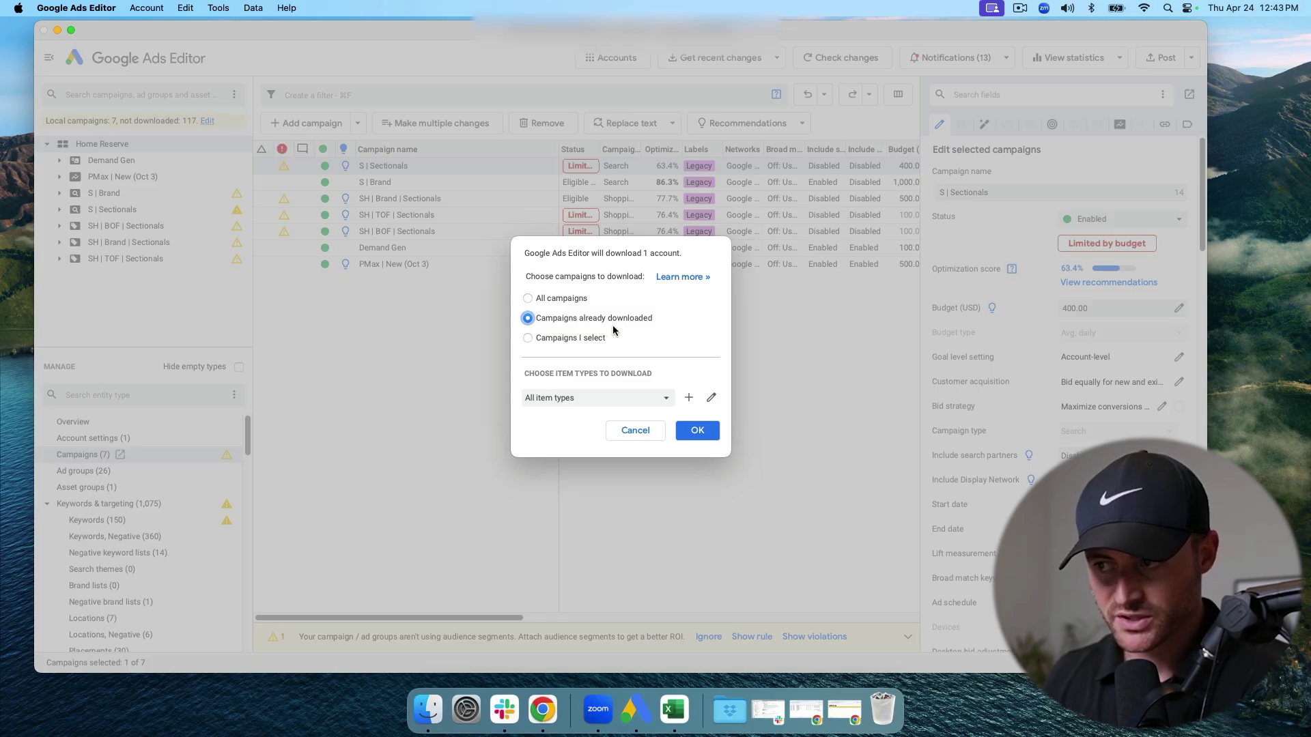
pyautogui.click(548, 340)
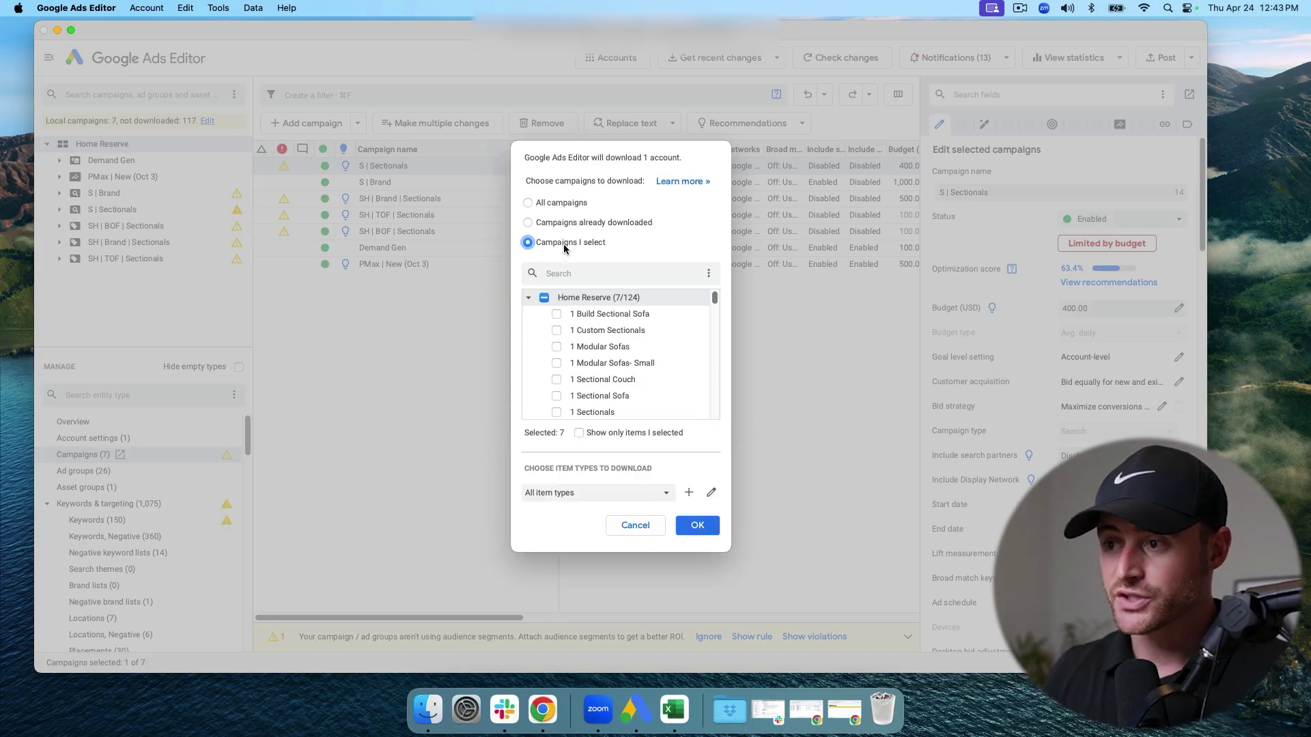
# Select only the active campaigns in the Home Reserve account and download their recent changes
pyautogui.click(708, 274)
pyautogui.click(710, 273)
pyautogui.click(710, 273)
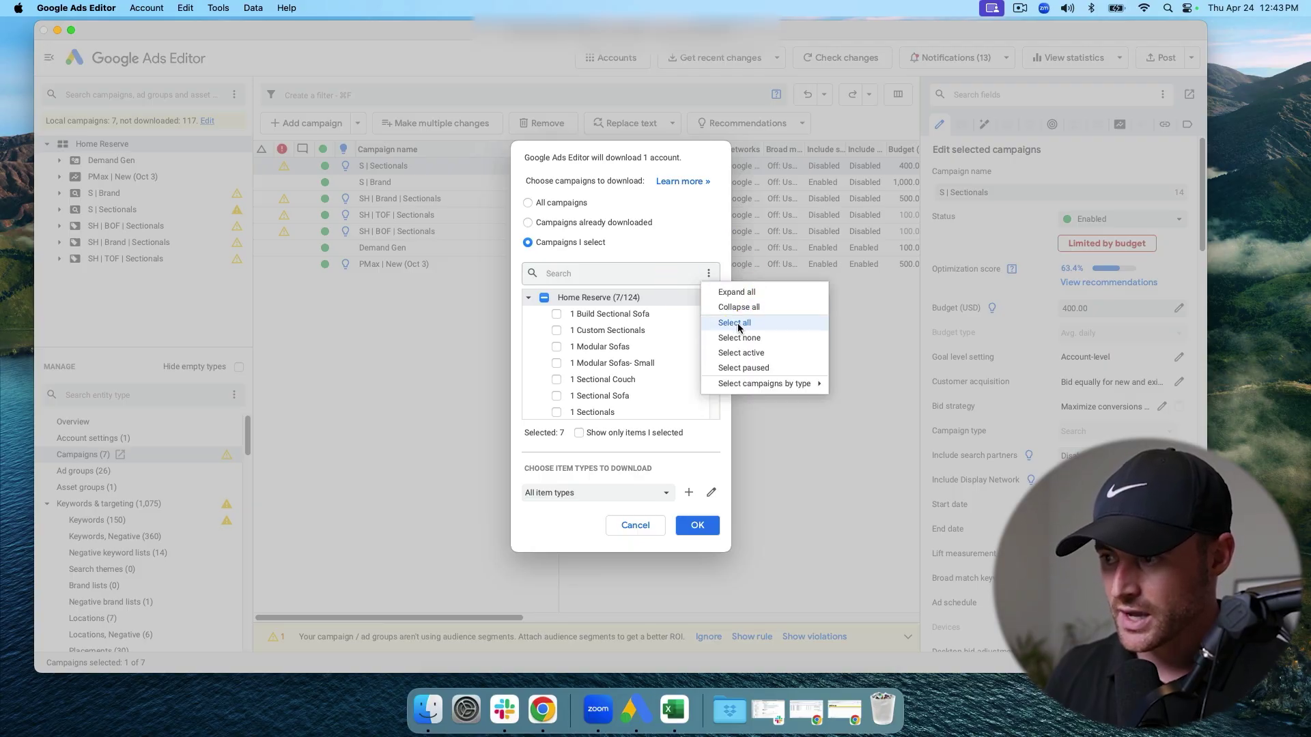
pyautogui.click(737, 323)
pyautogui.click(709, 274)
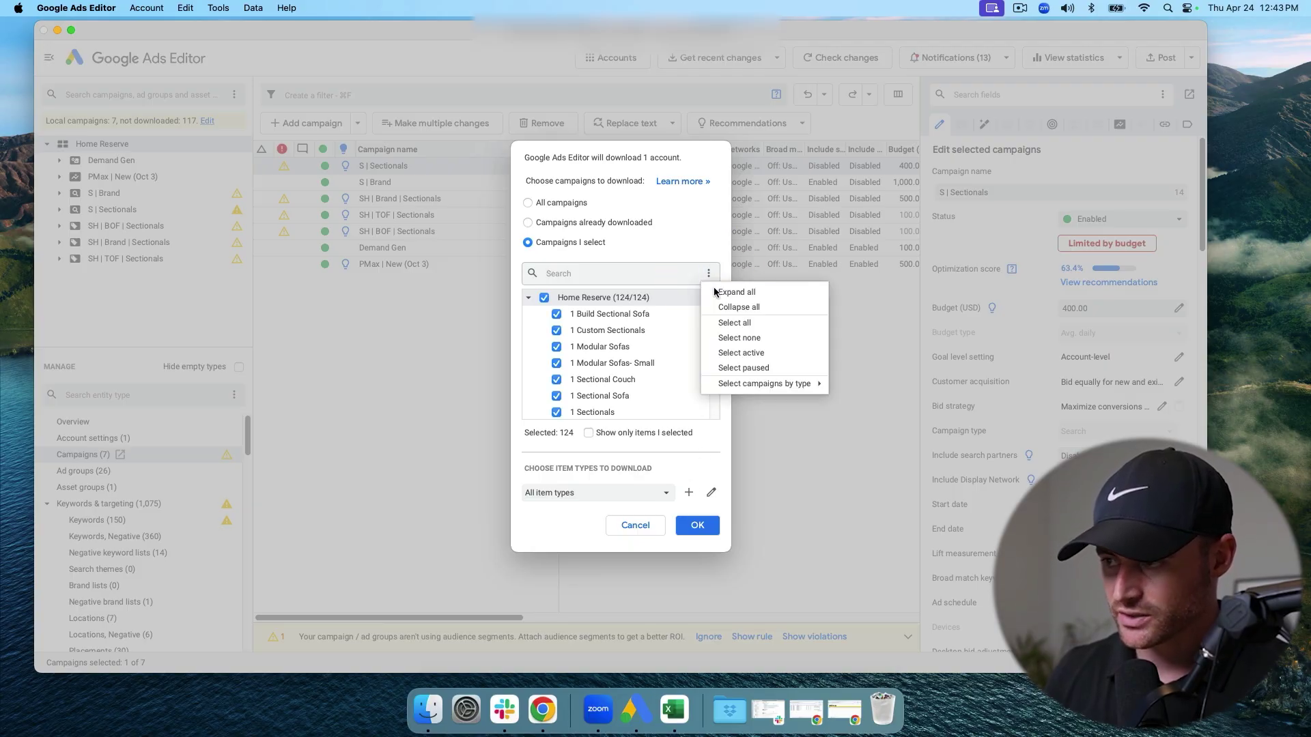
pyautogui.click(754, 355)
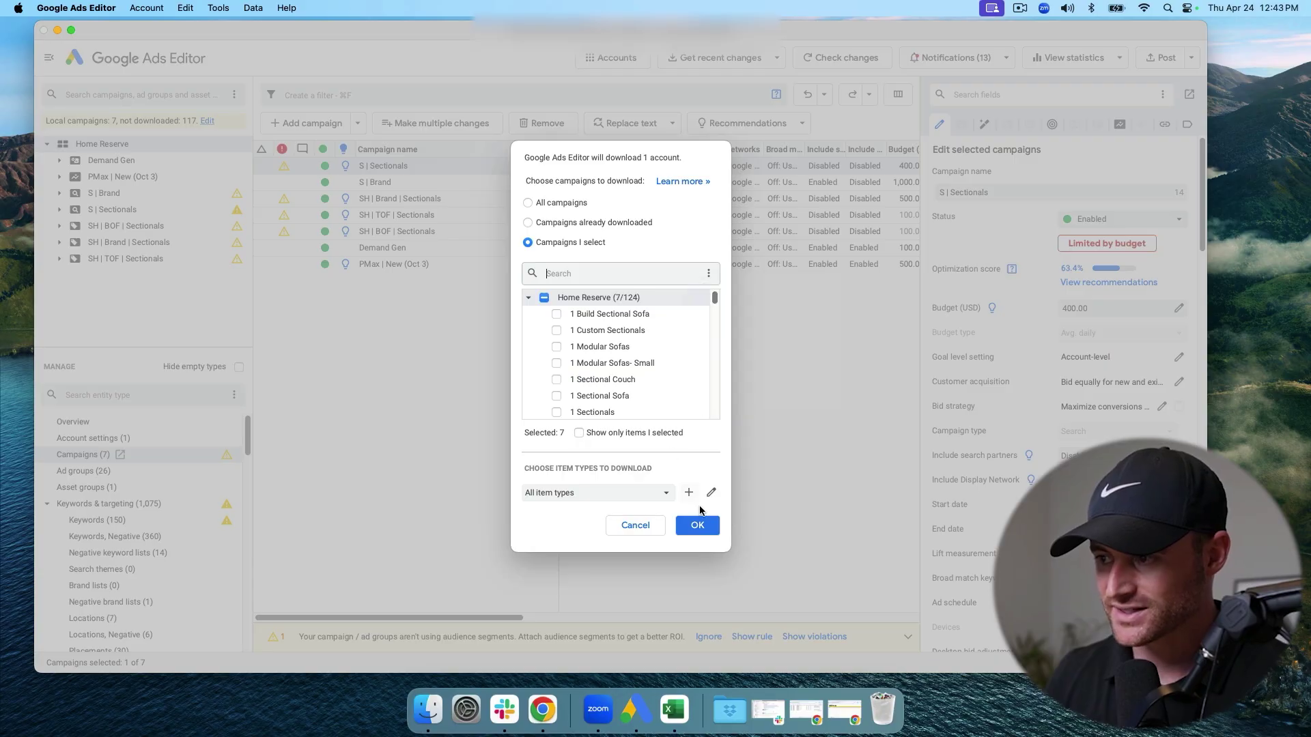
pyautogui.click(705, 527)
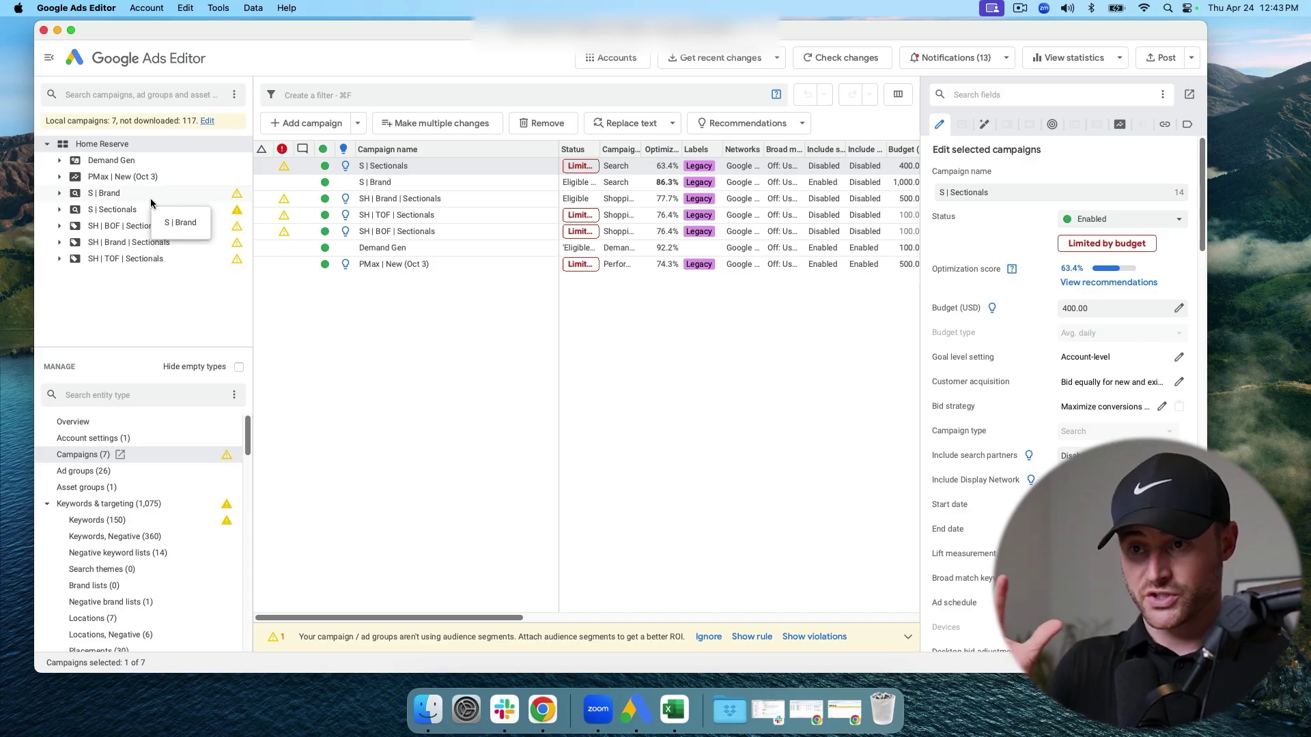
# View the SH | TOF | Sectionals and Demand Gen campaigns individually and return to the whole Home Reserve account
pyautogui.click(116, 260)
pyautogui.click(123, 159)
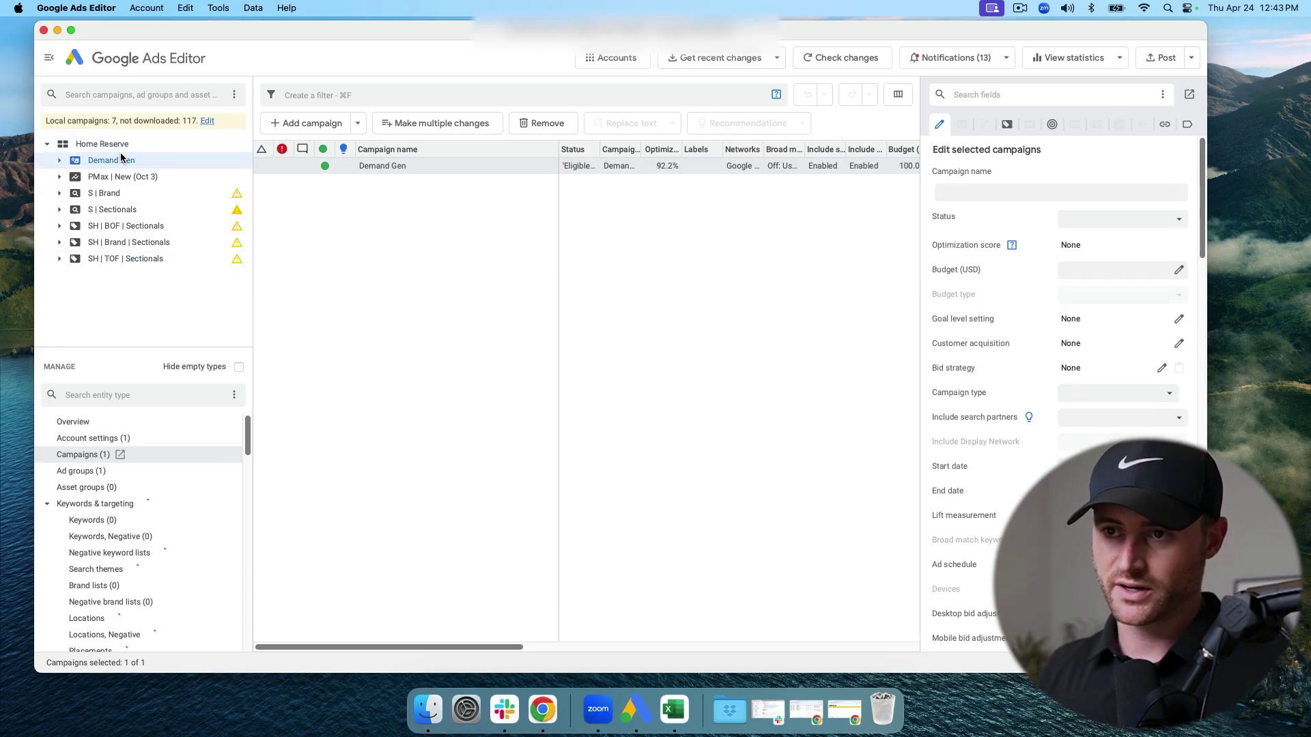
pyautogui.click(120, 144)
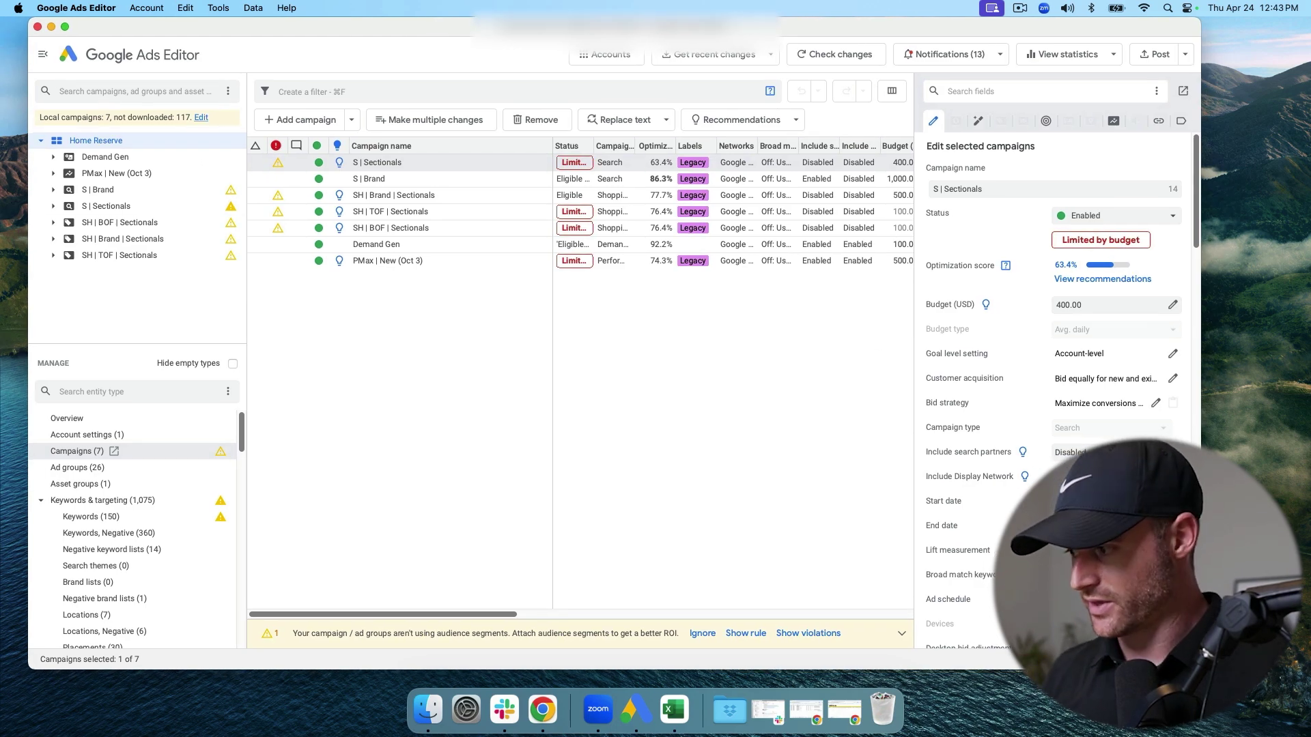
# Add a new Search campaign to the Home Reserve account and select it in the campaign list
pyautogui.click(293, 127)
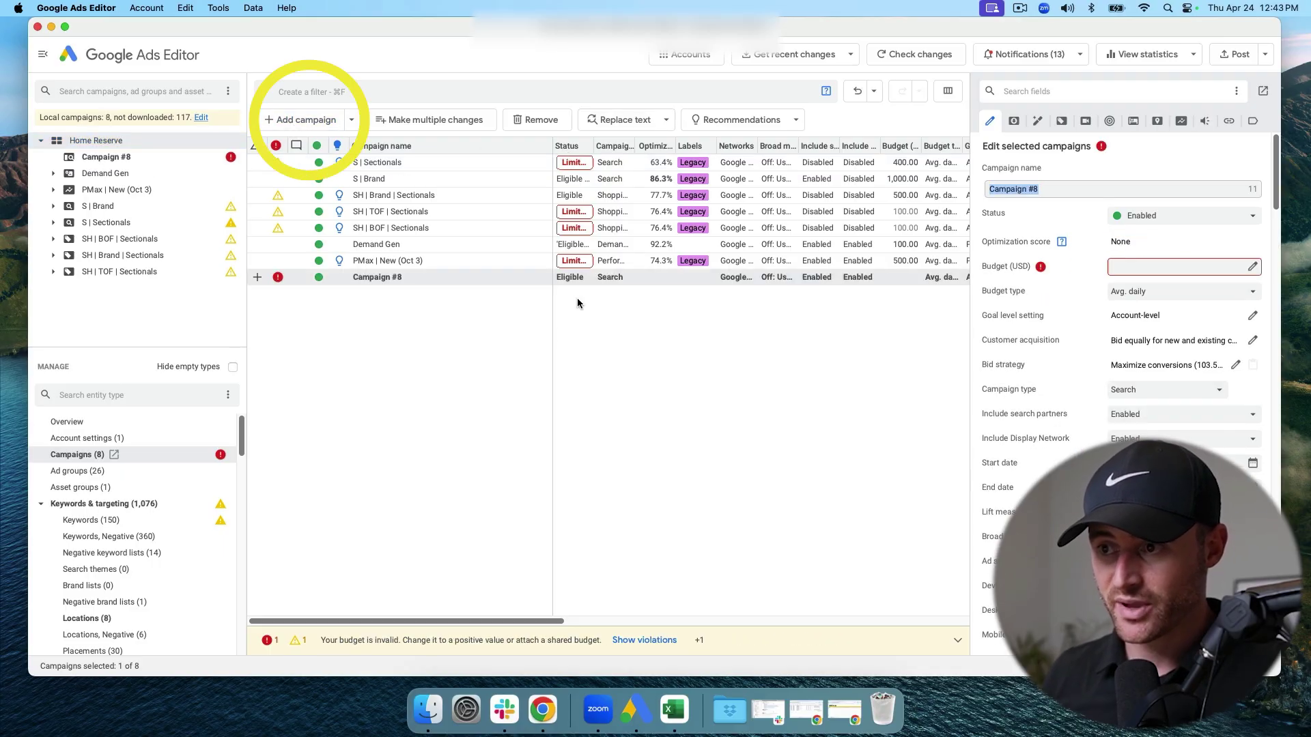
pyautogui.click(427, 277)
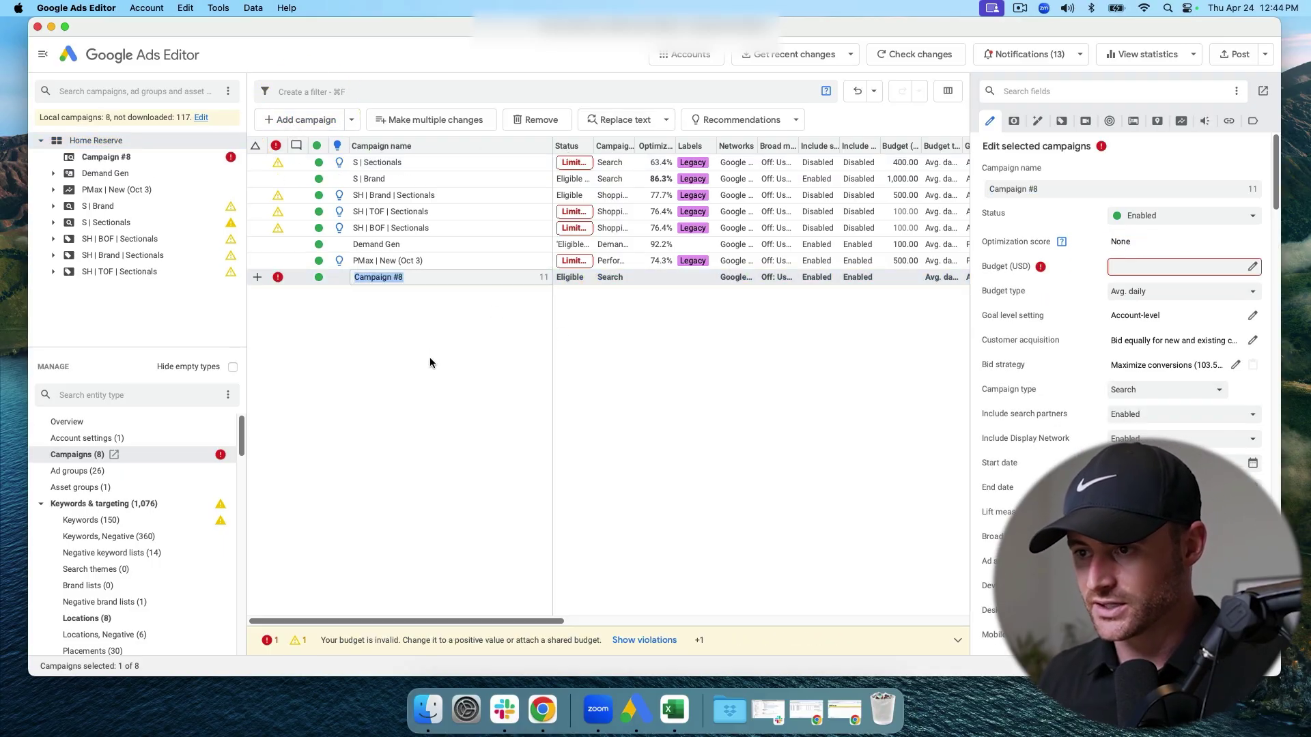
pyautogui.click(437, 303)
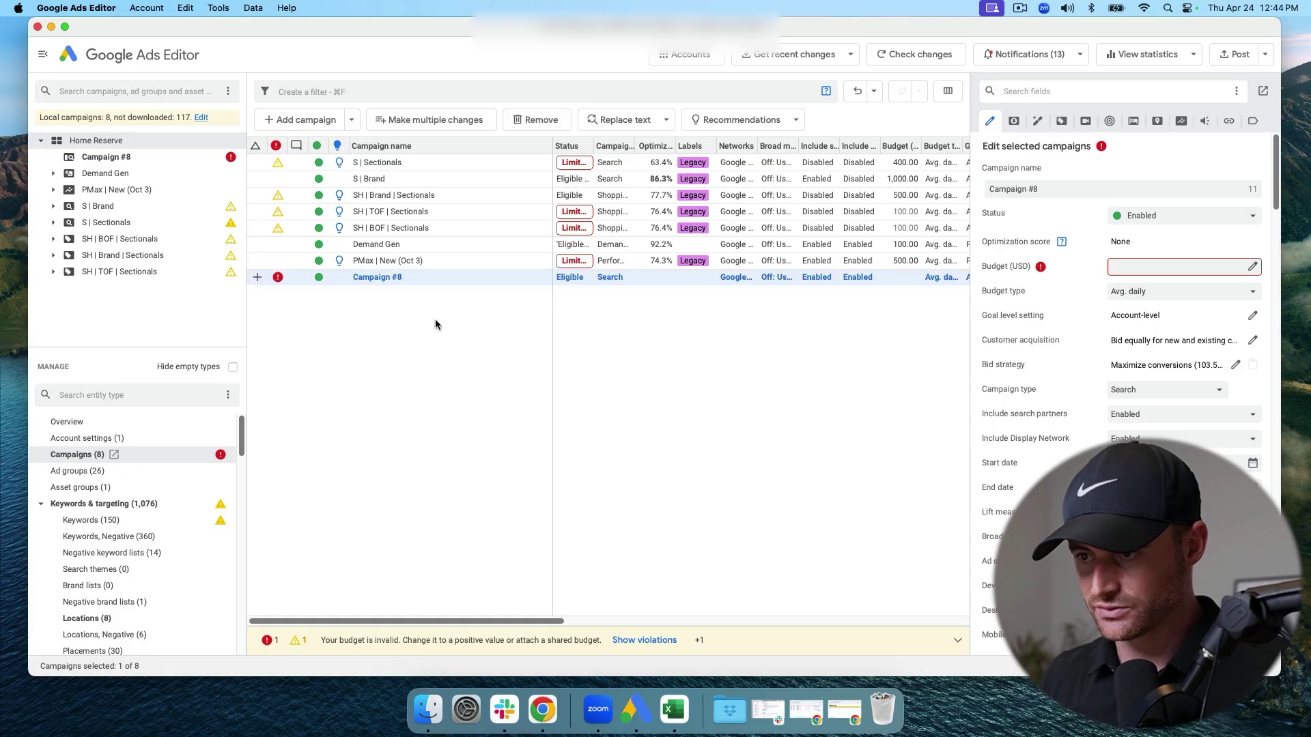
pyautogui.click(402, 280)
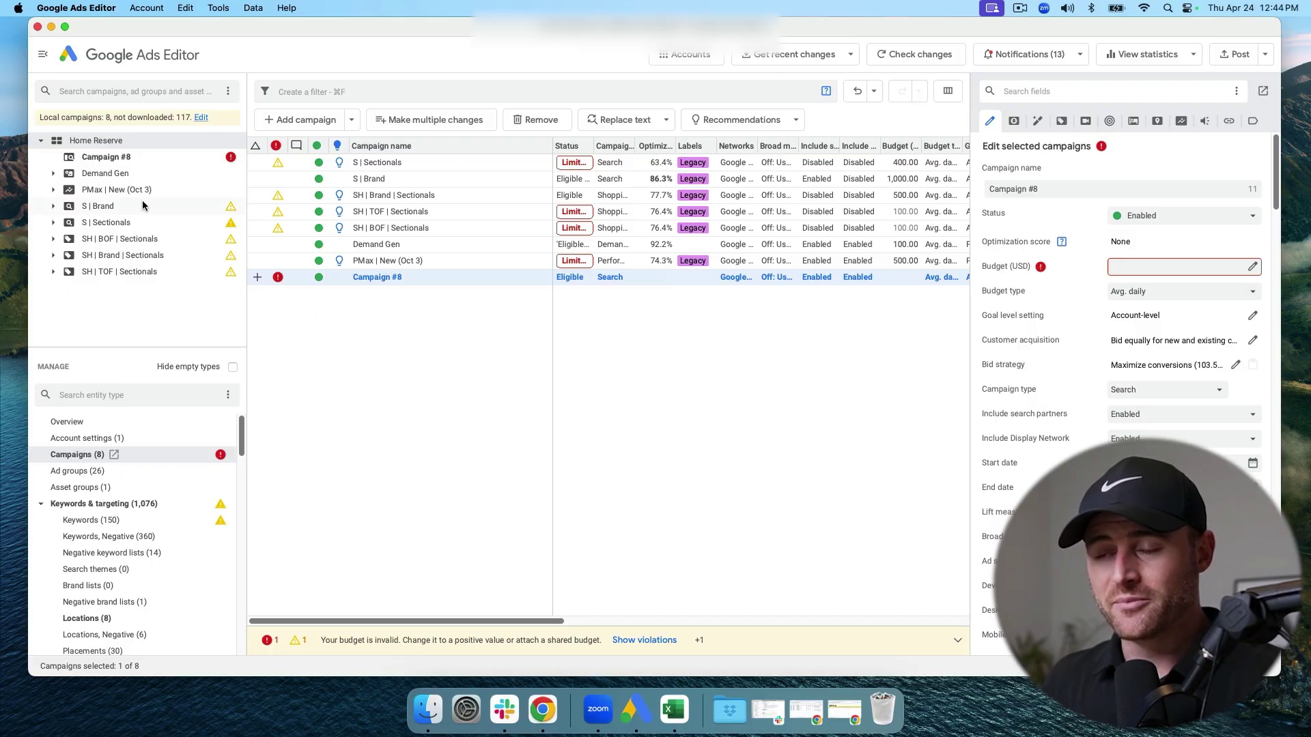
# Look through the account's ad groups and asset groups and return to the campaign list
pyautogui.click(85, 473)
pyautogui.click(81, 488)
pyautogui.click(77, 471)
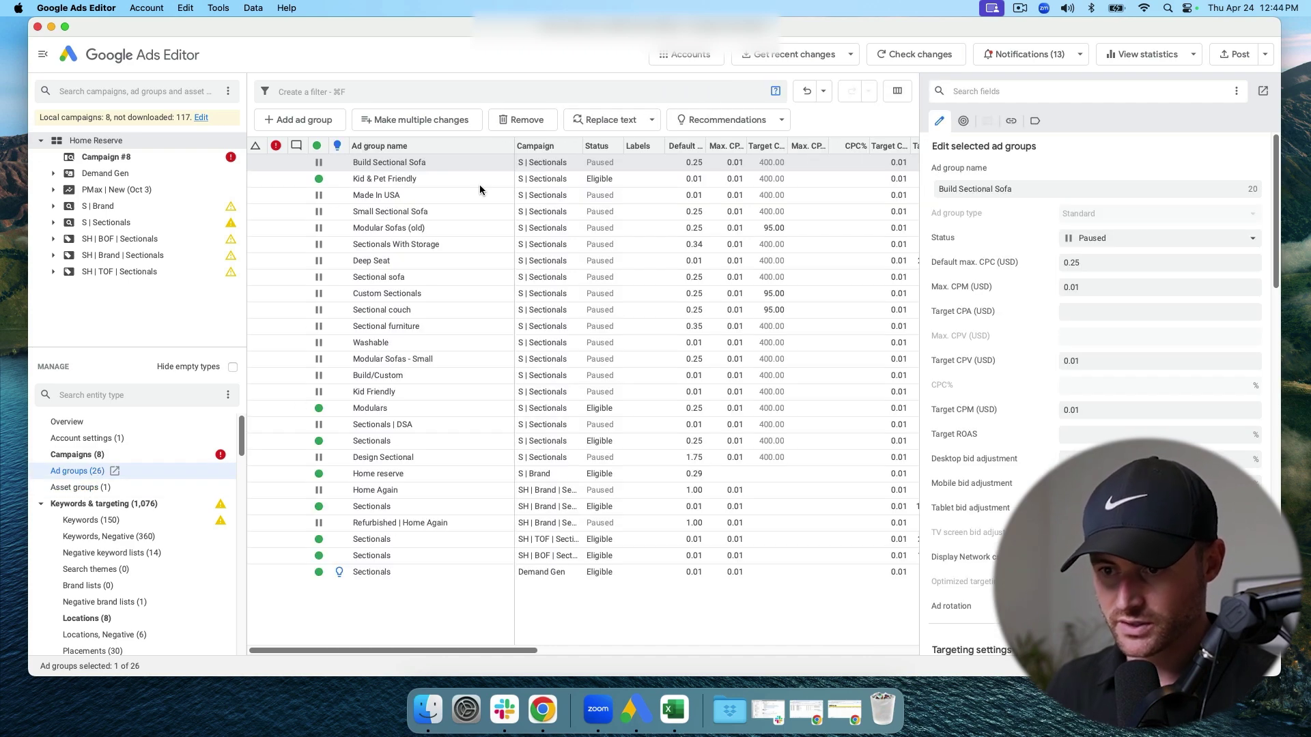
pyautogui.click(81, 457)
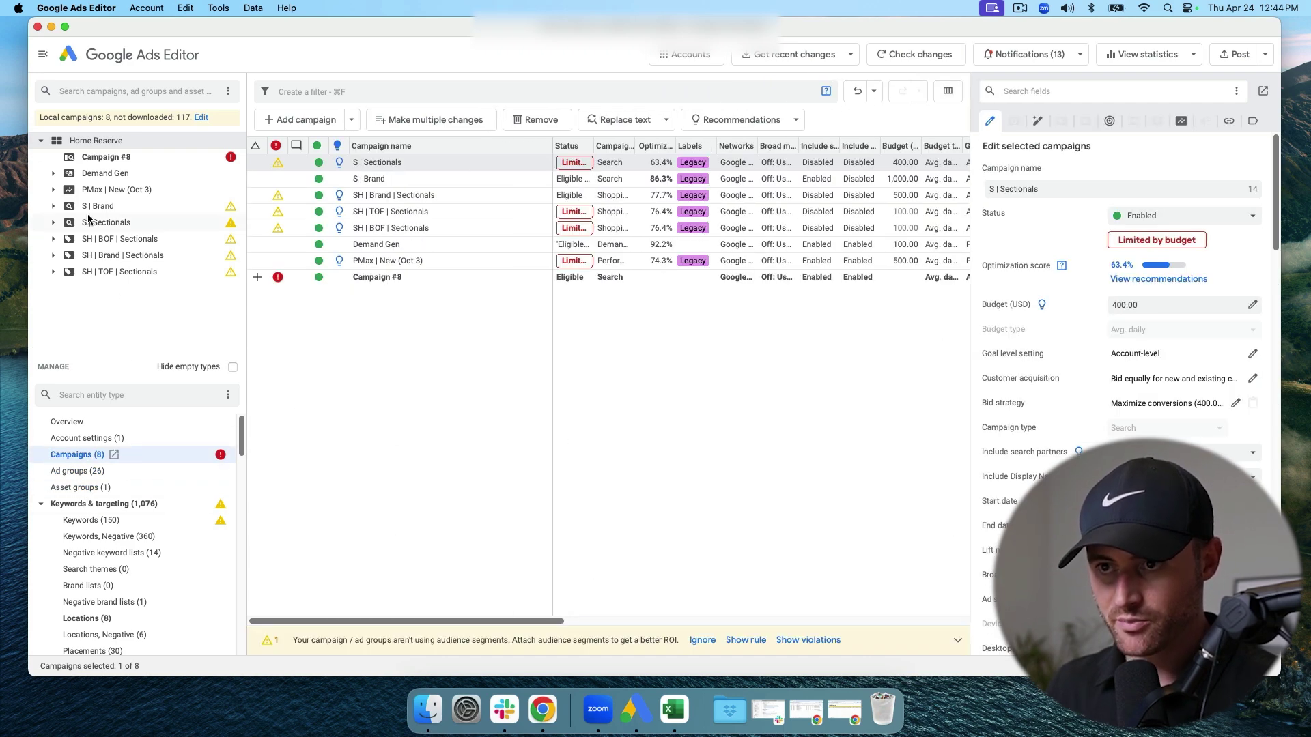
# Rename the newly added campaign as Test Search
pyautogui.click(97, 160)
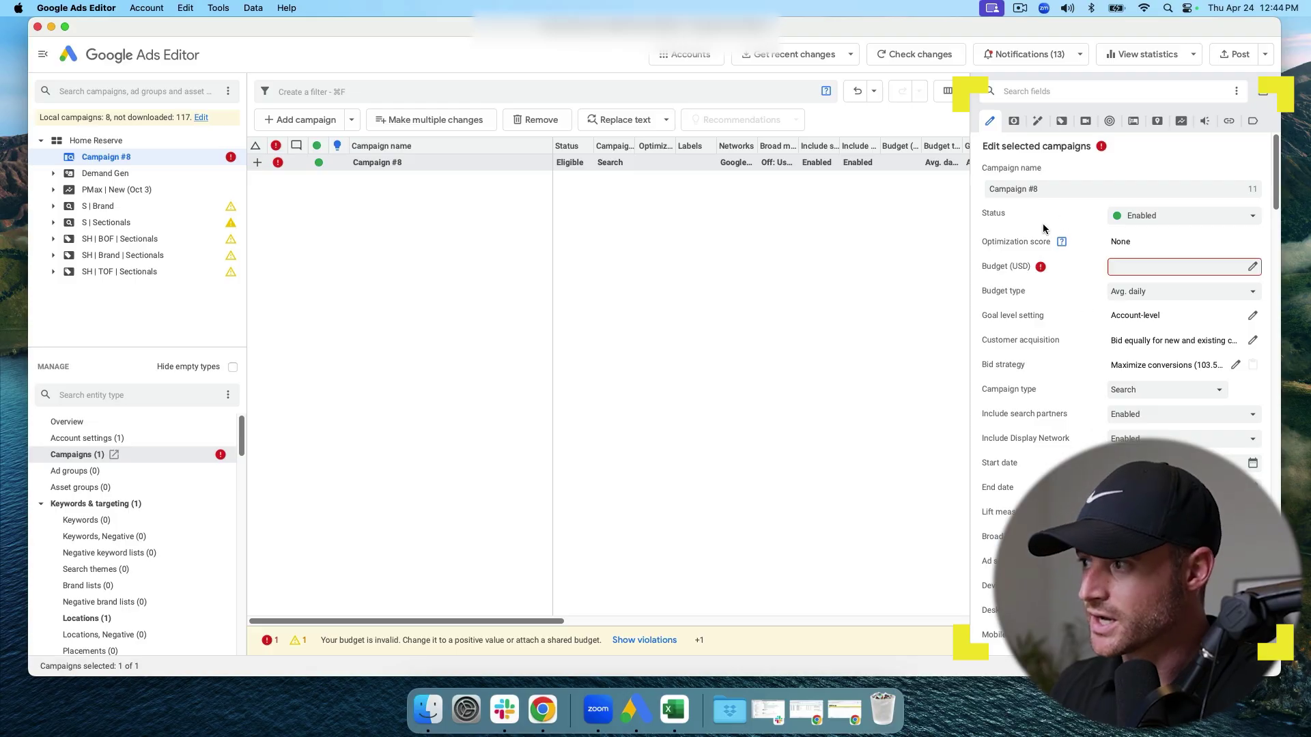
pyautogui.tripleClick(1060, 189)
pyautogui.write('Test Search')
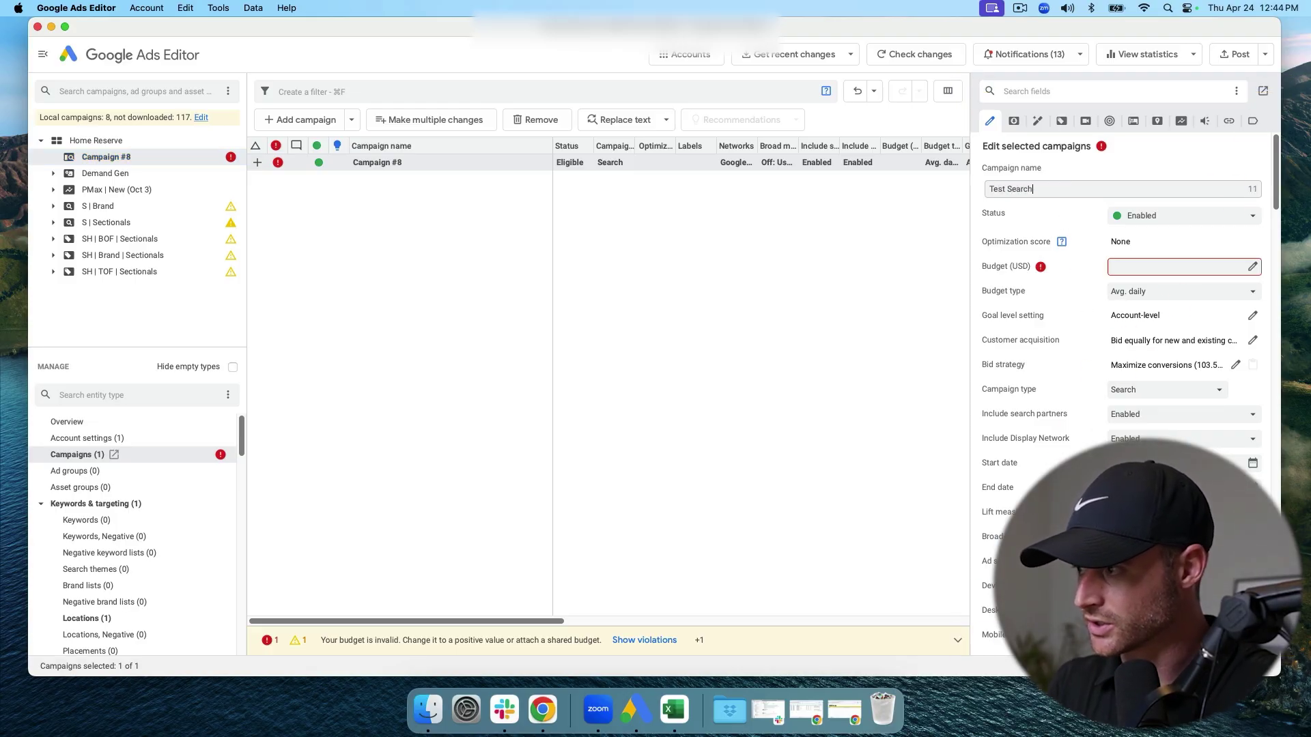
pyautogui.press('Return')
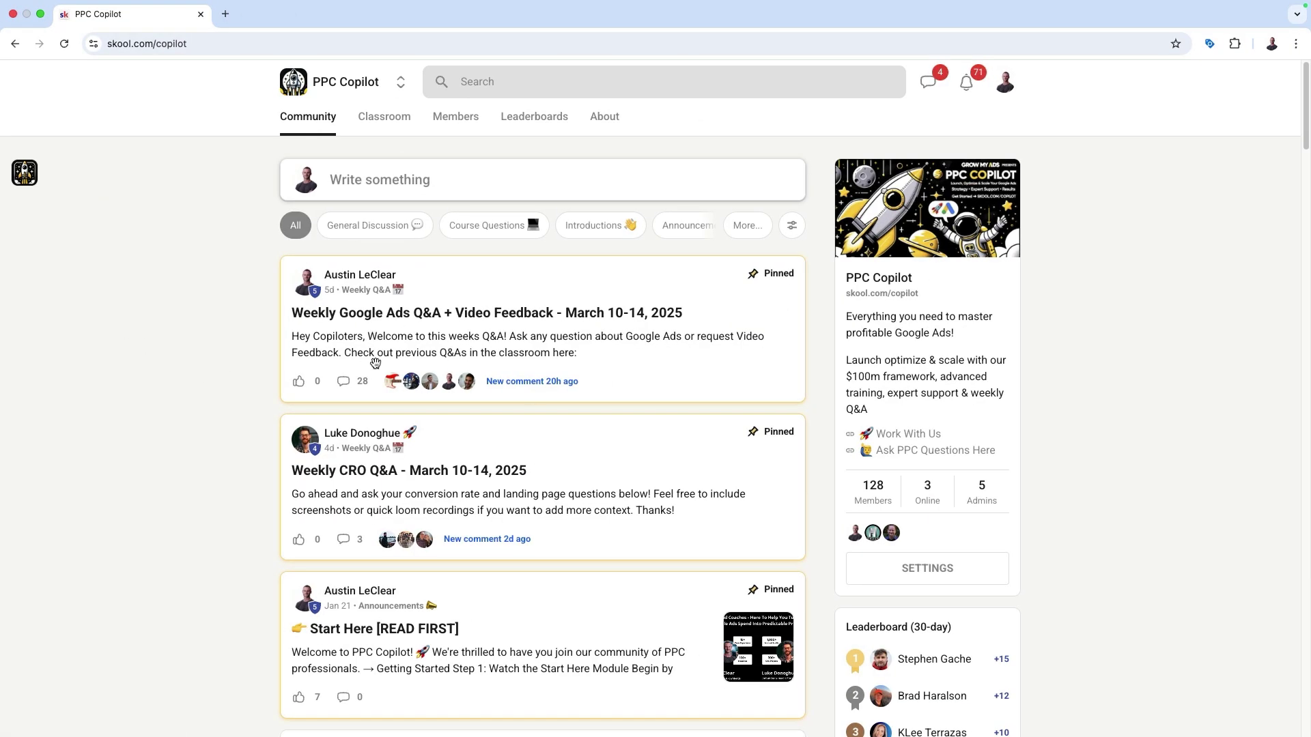
# View the Classroom page of the PPC Copilot community on Skool in Chrome
pyautogui.click(380, 115)
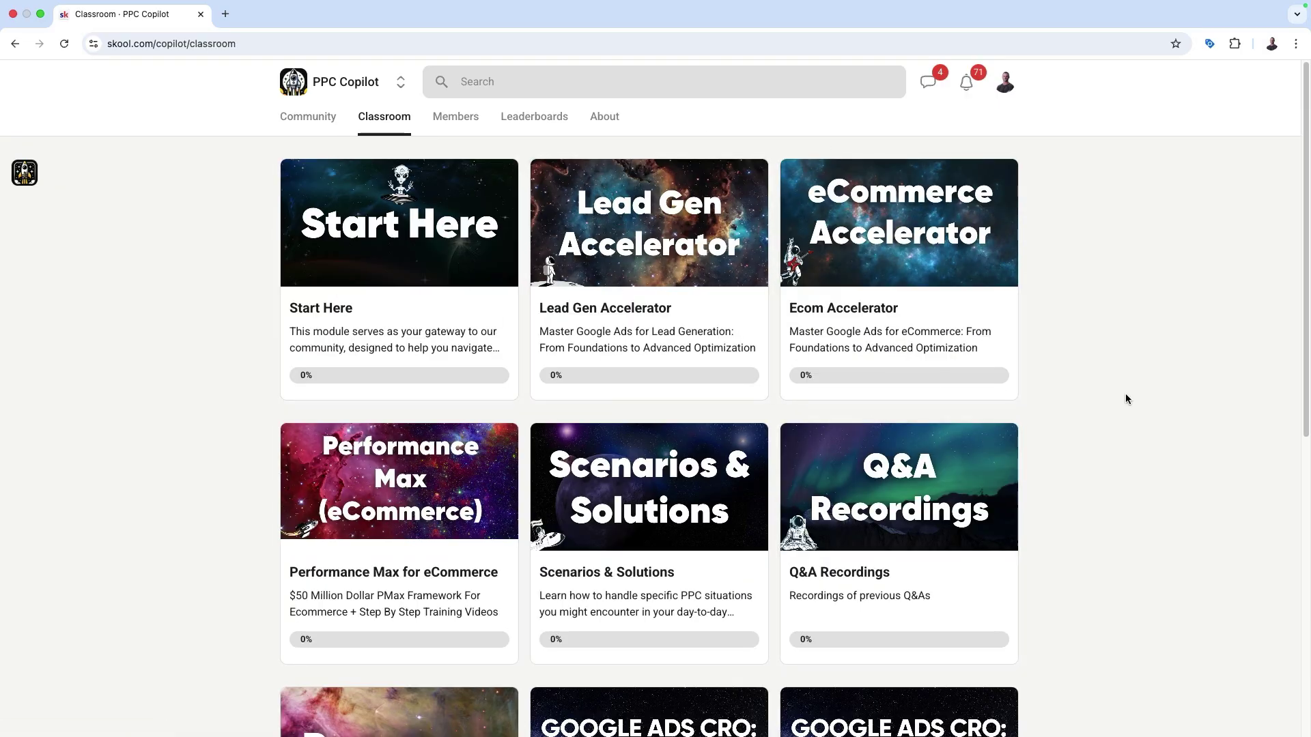
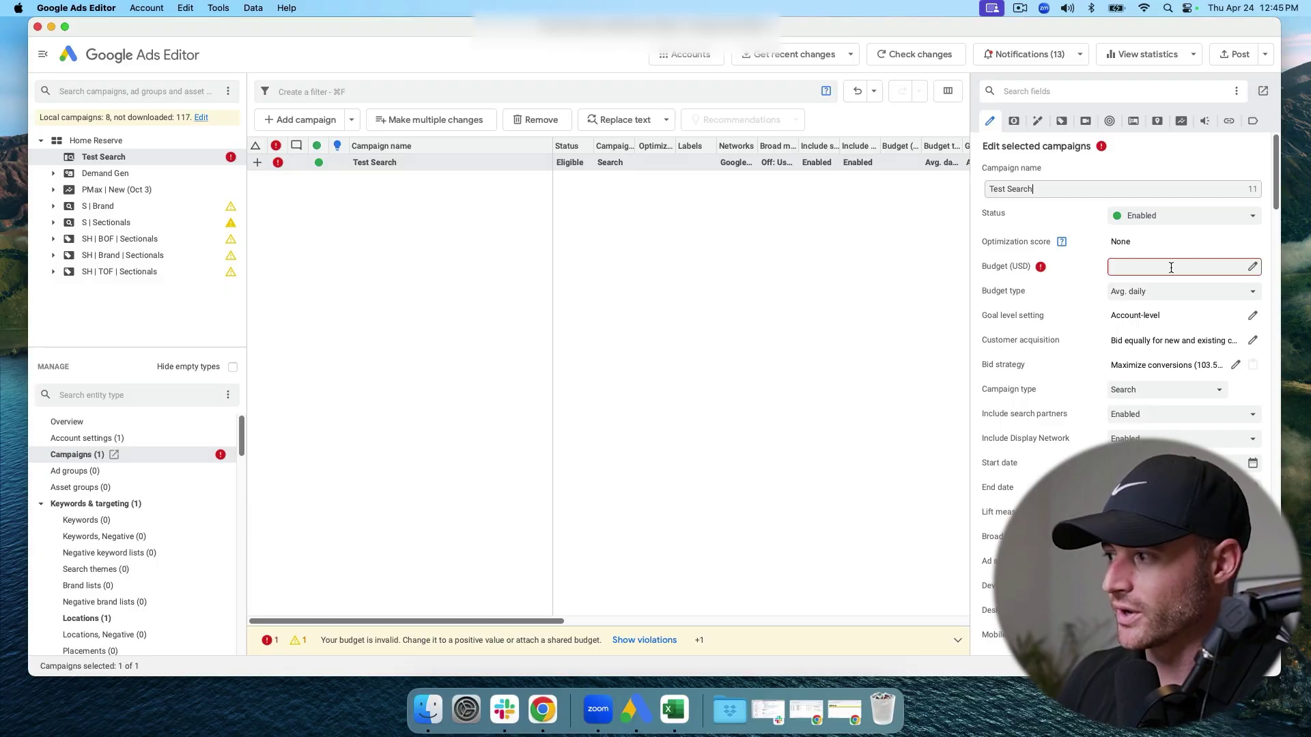
# Set the Test Search campaign's budget to 10 USD and its bid strategy to Maximize clicks
pyautogui.write('10')
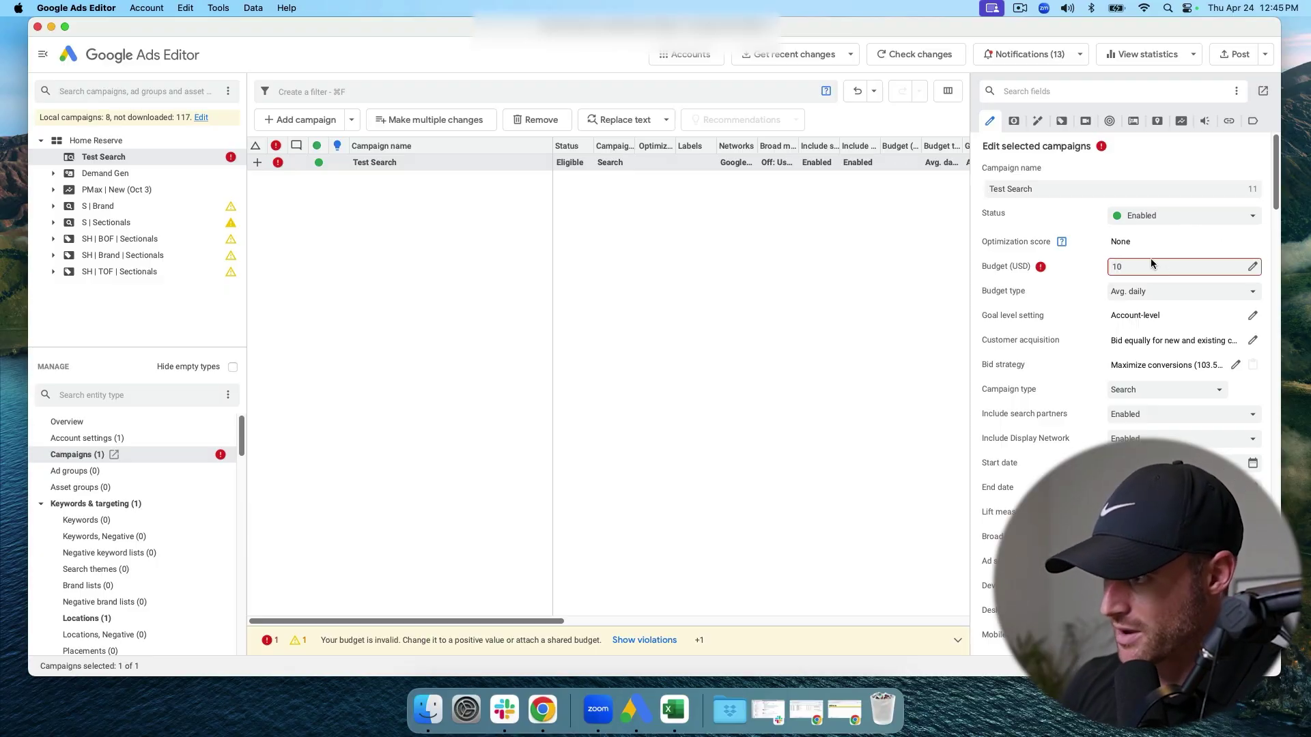
pyautogui.press('Return')
pyautogui.scroll(-3, 1024, 307)
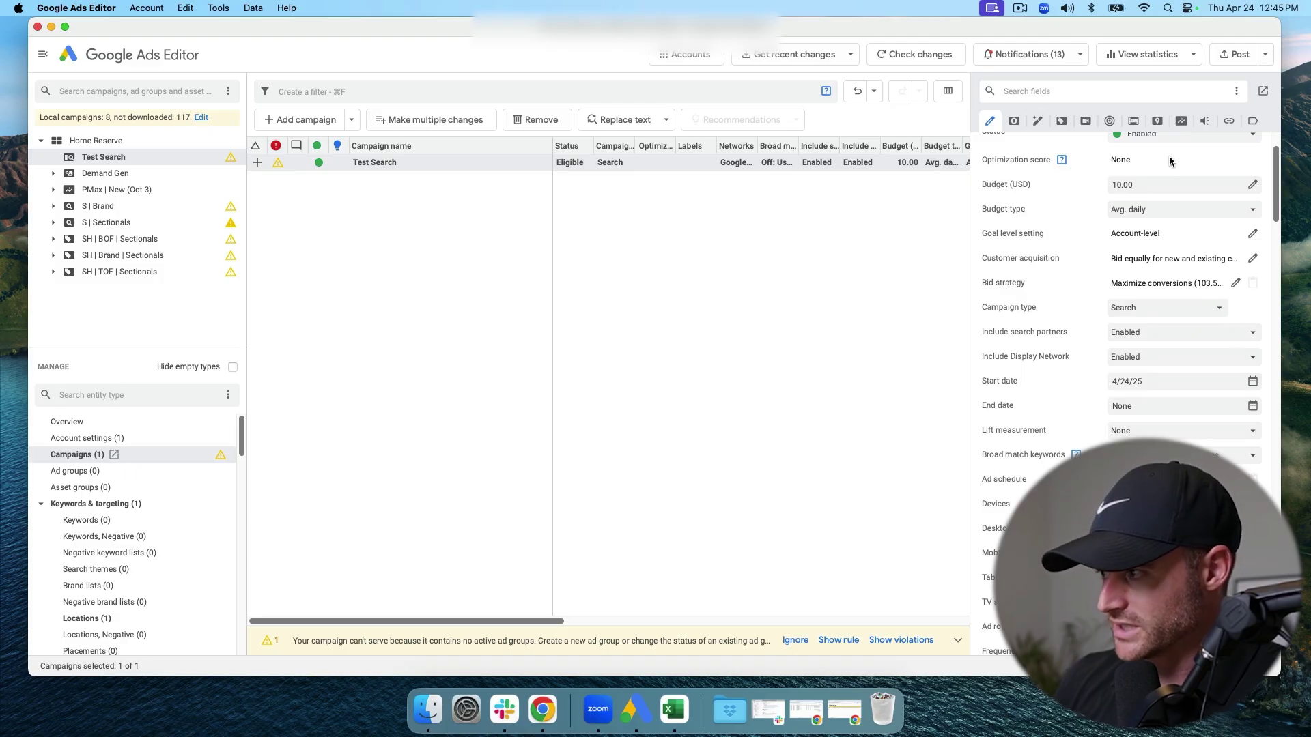
pyautogui.click(1235, 283)
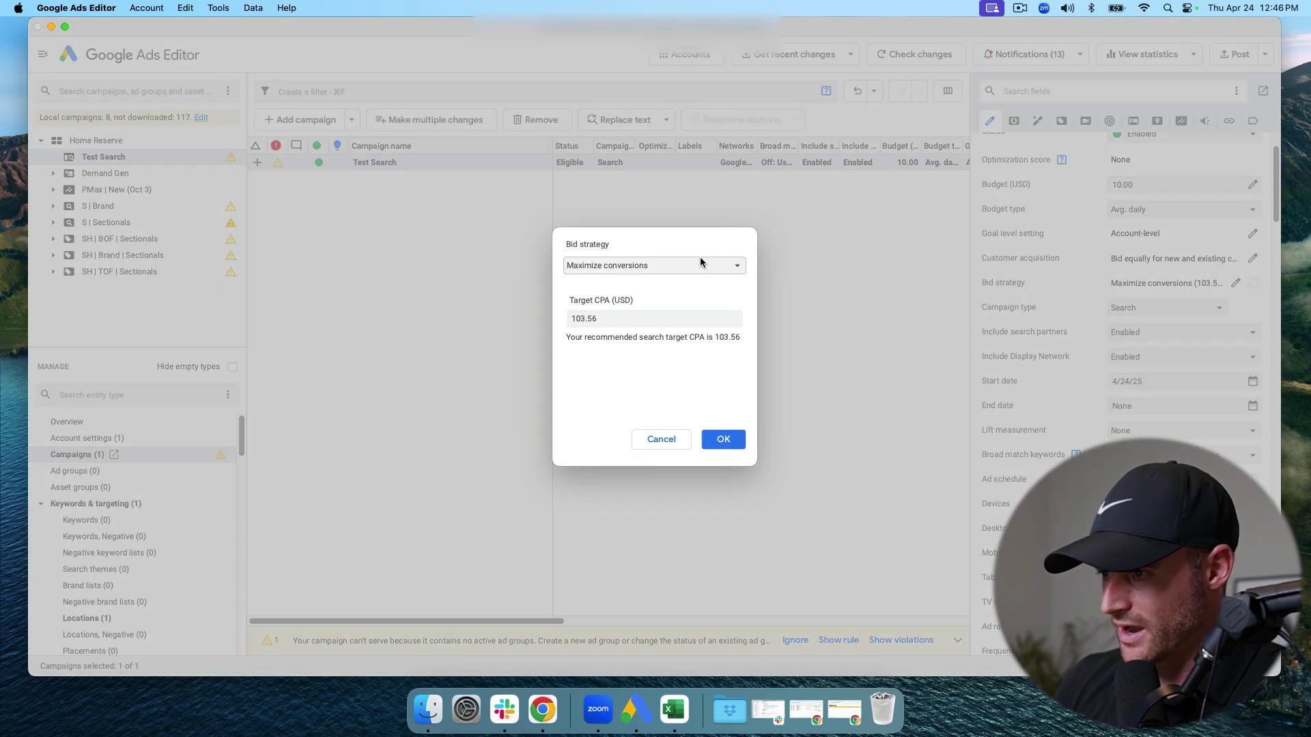
pyautogui.click(702, 265)
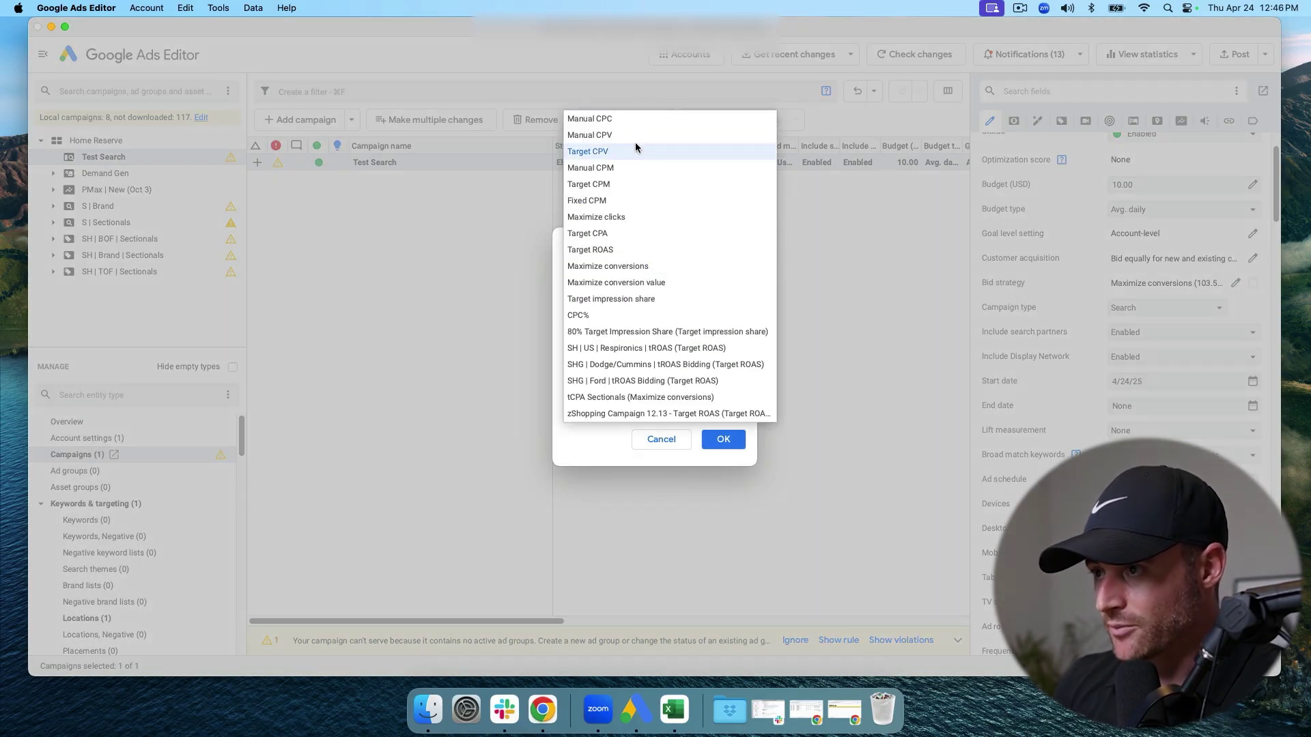
pyautogui.click(643, 217)
pyautogui.click(722, 440)
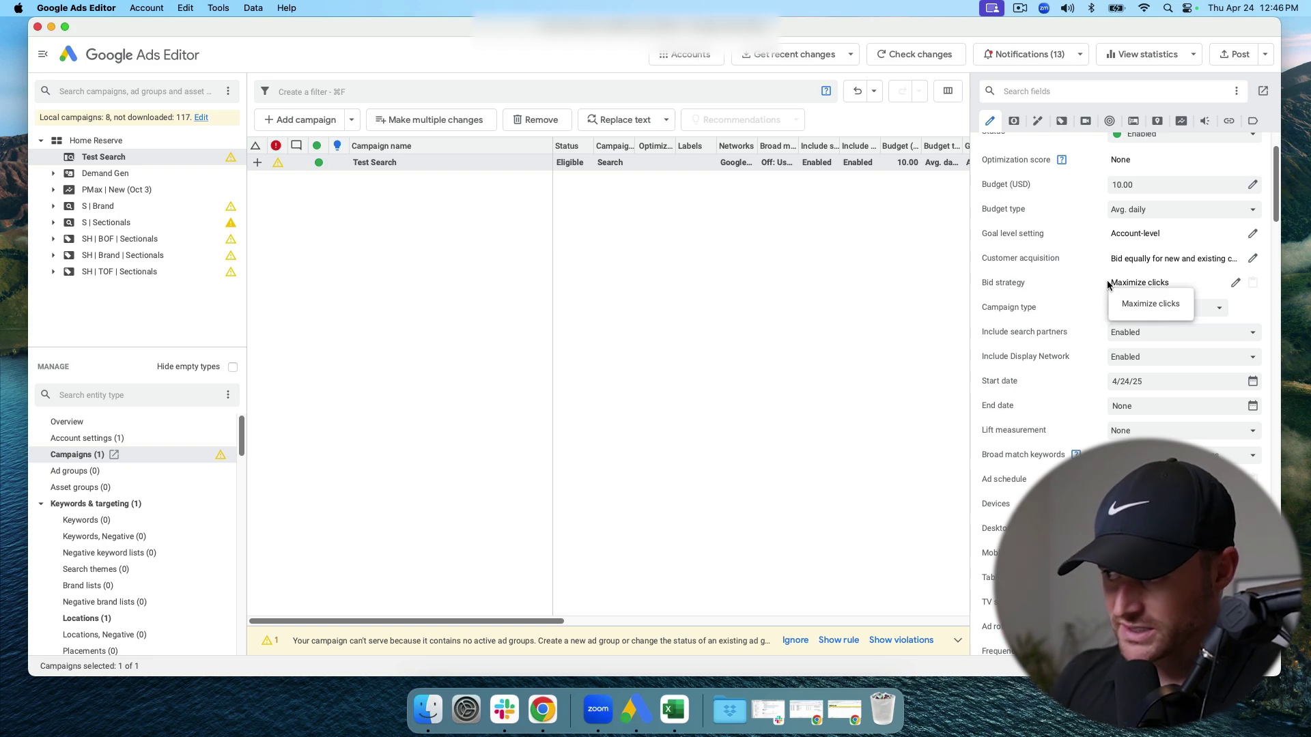
# Disable both search partners and the Display Network for the Test Search campaign
pyautogui.scroll(-3, 1104, 277)
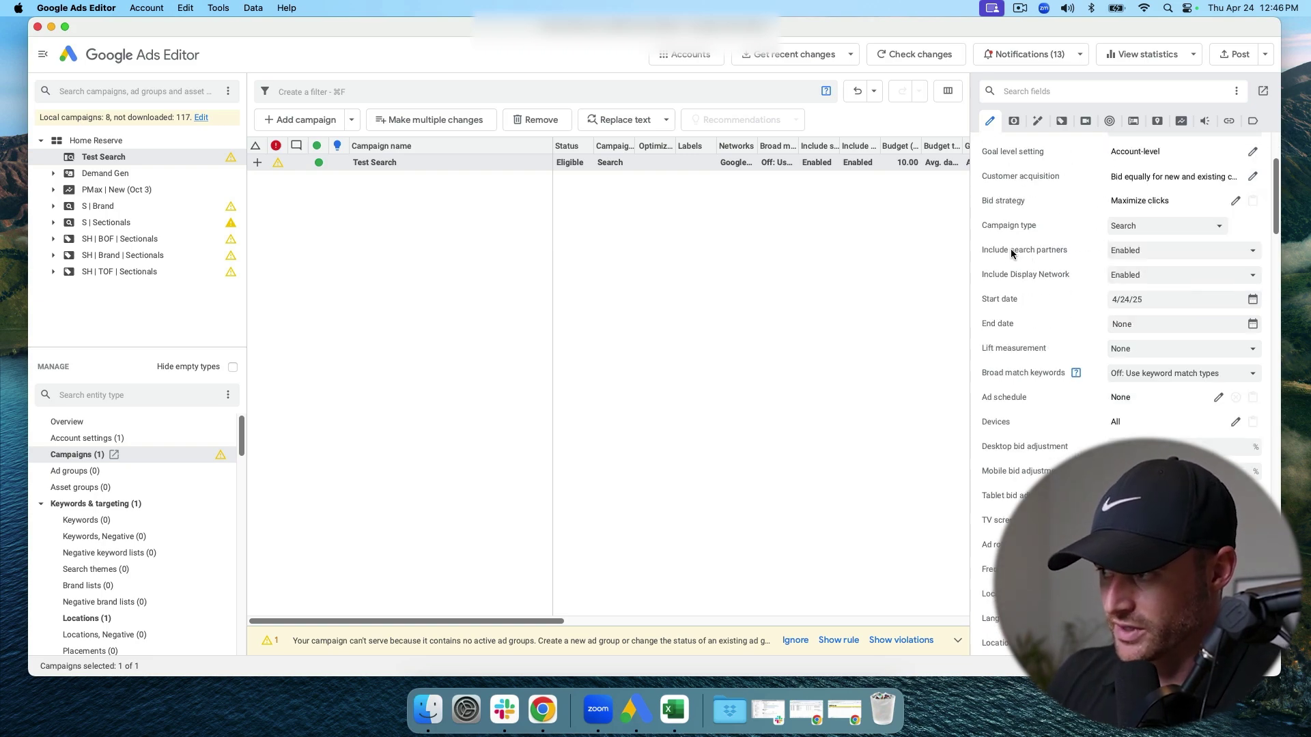
pyautogui.click(1147, 251)
pyautogui.click(1141, 267)
pyautogui.click(1141, 251)
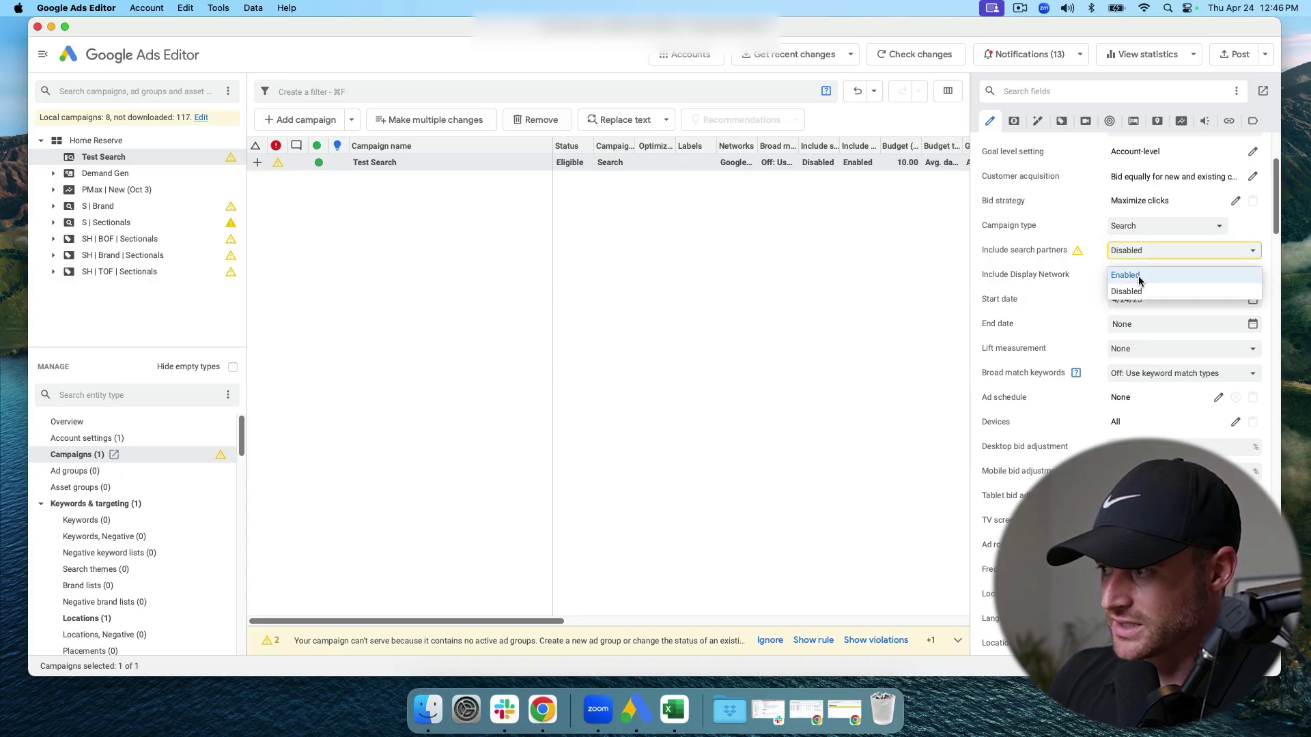
pyautogui.click(1143, 292)
# Set the Test Search campaign's targeting method to People in or regularly in your targeted locations
pyautogui.scroll(-6, 1035, 276)
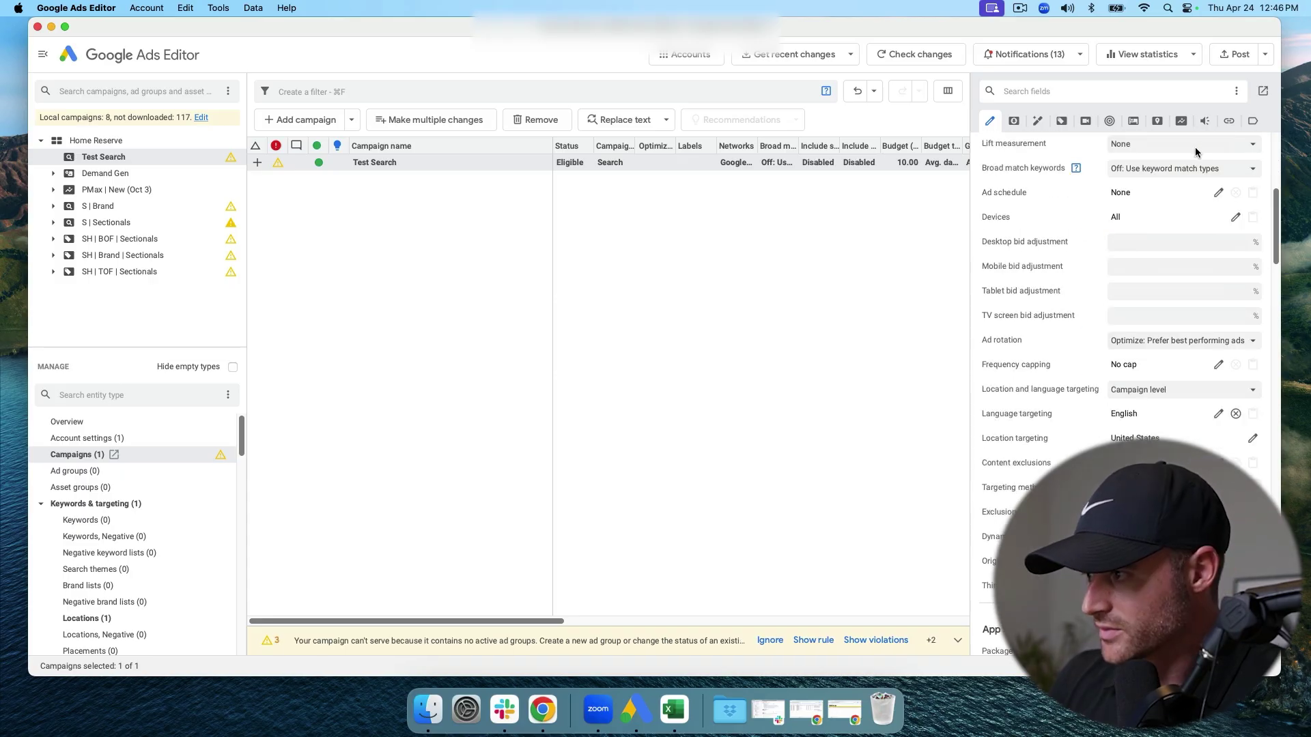
pyautogui.scroll(-3, 1187, 203)
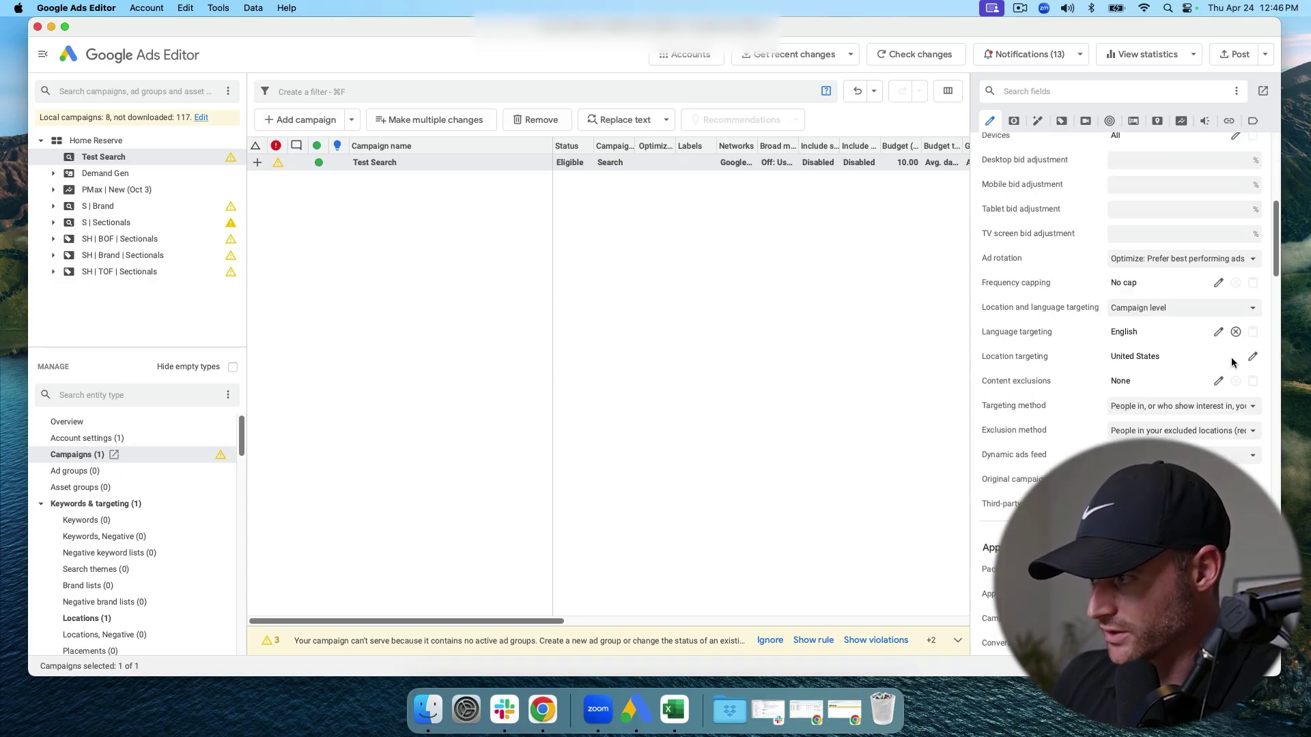
pyautogui.scroll(-3, 1149, 345)
pyautogui.click(1149, 325)
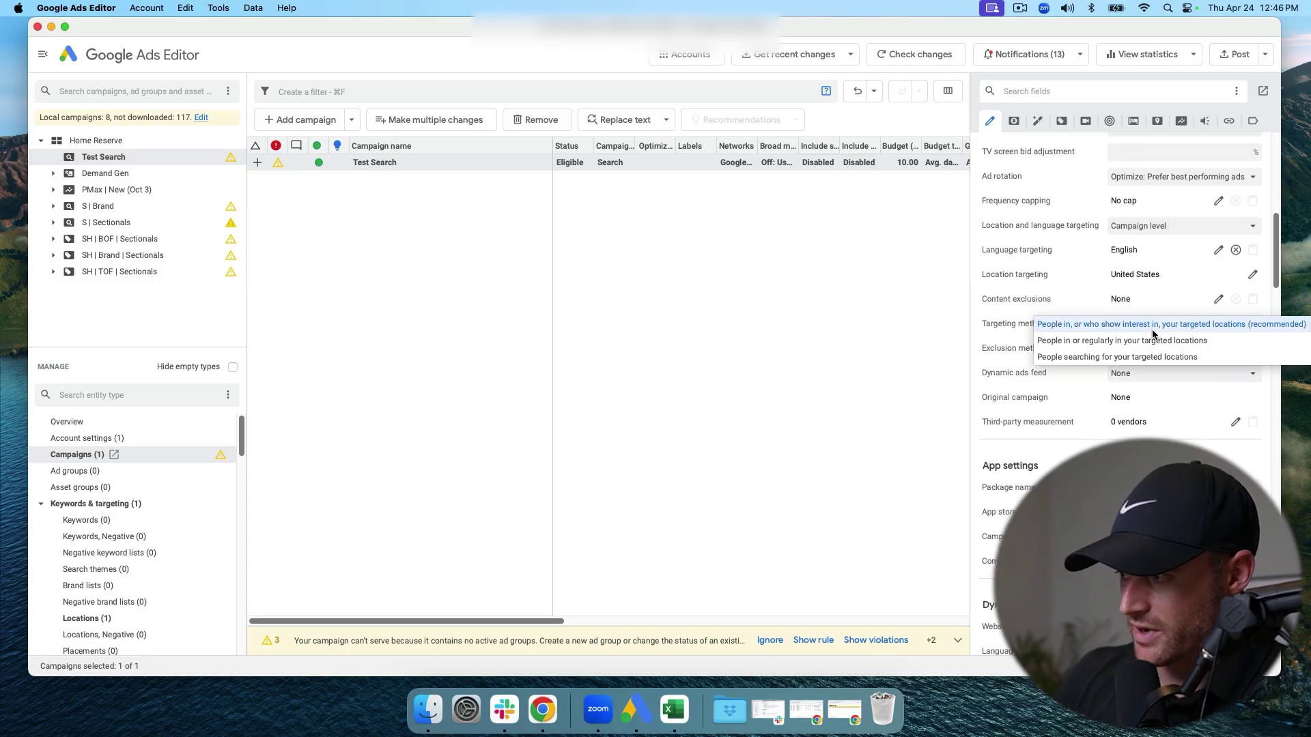
pyautogui.click(1121, 341)
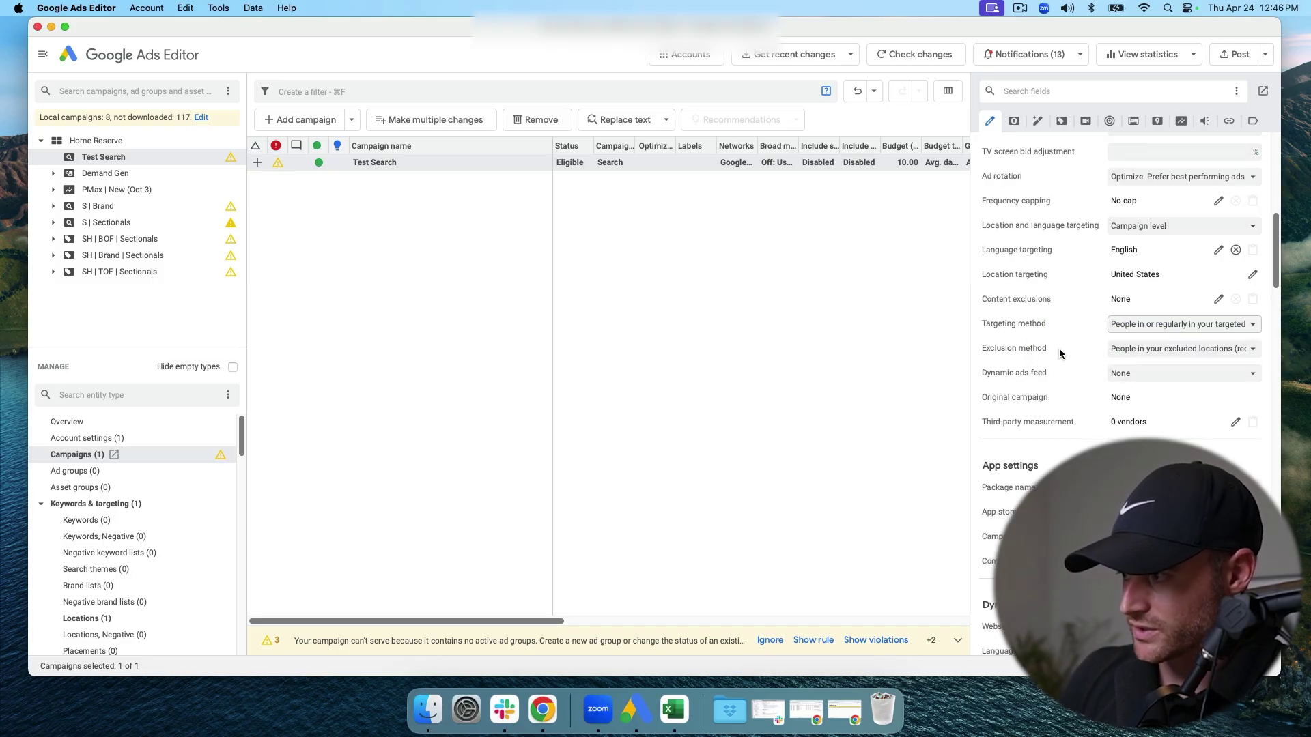
pyautogui.scroll(-15, 1148, 303)
pyautogui.scroll(10, 1170, 264)
pyautogui.click(439, 161)
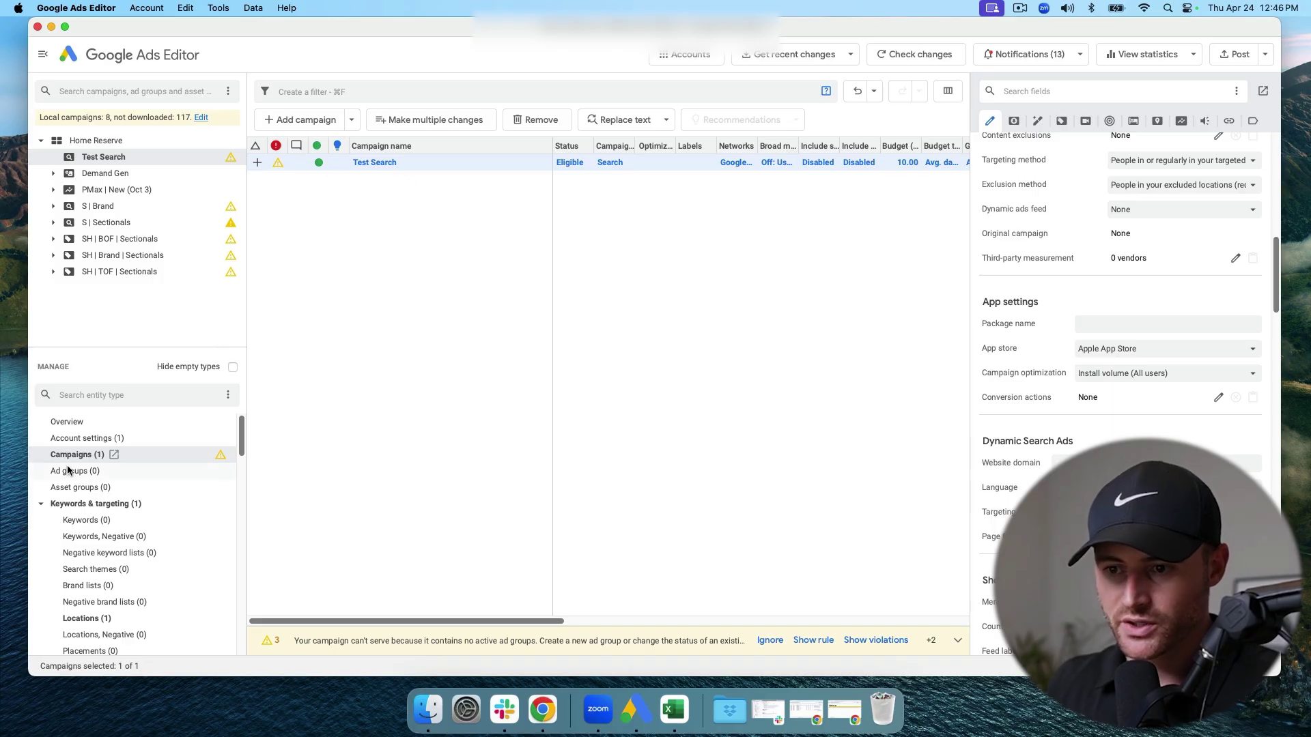
# Add an ad group named Test to the Test Search campaign
pyautogui.click(117, 471)
pyautogui.click(320, 132)
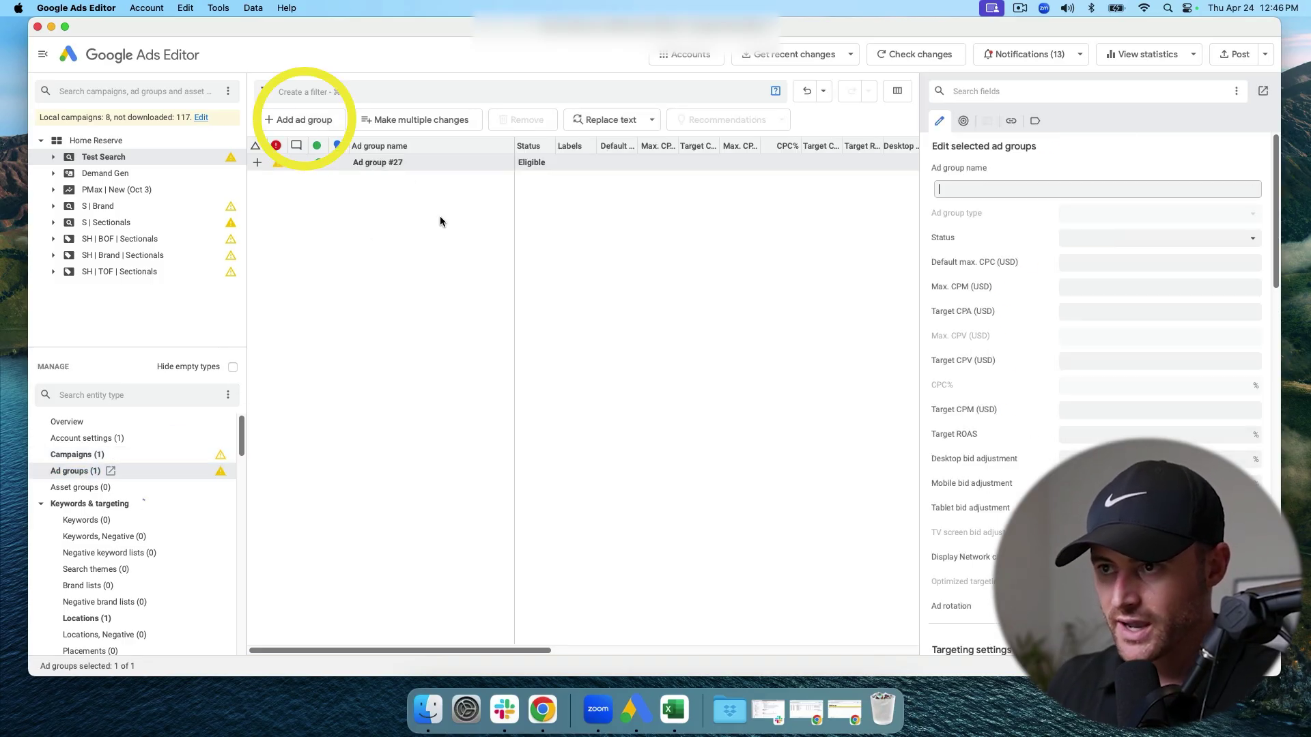
pyautogui.press('super+a')
pyautogui.write('TEst')
pyautogui.press('super+a')
pyautogui.write('Test')
pyautogui.click(591, 252)
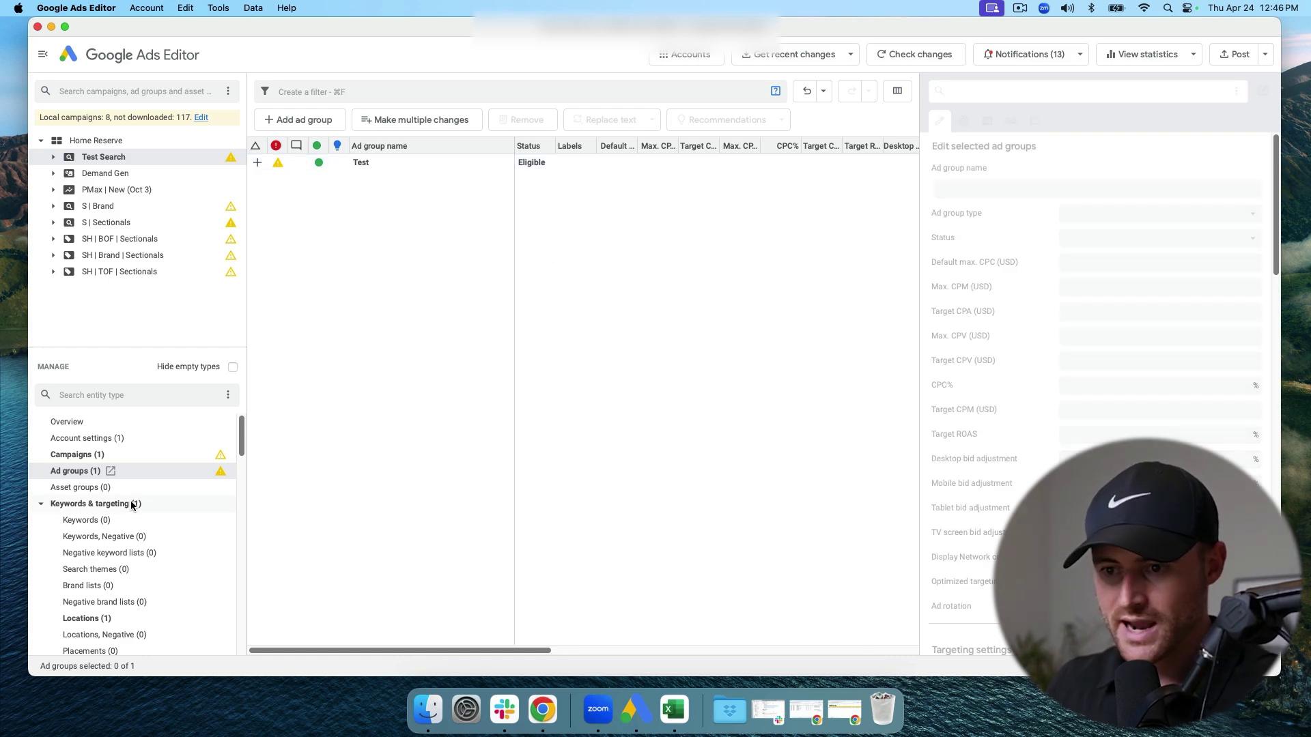
# Add the keyword test with Exact match type to the Test Search campaign
pyautogui.click(117, 520)
pyautogui.click(299, 119)
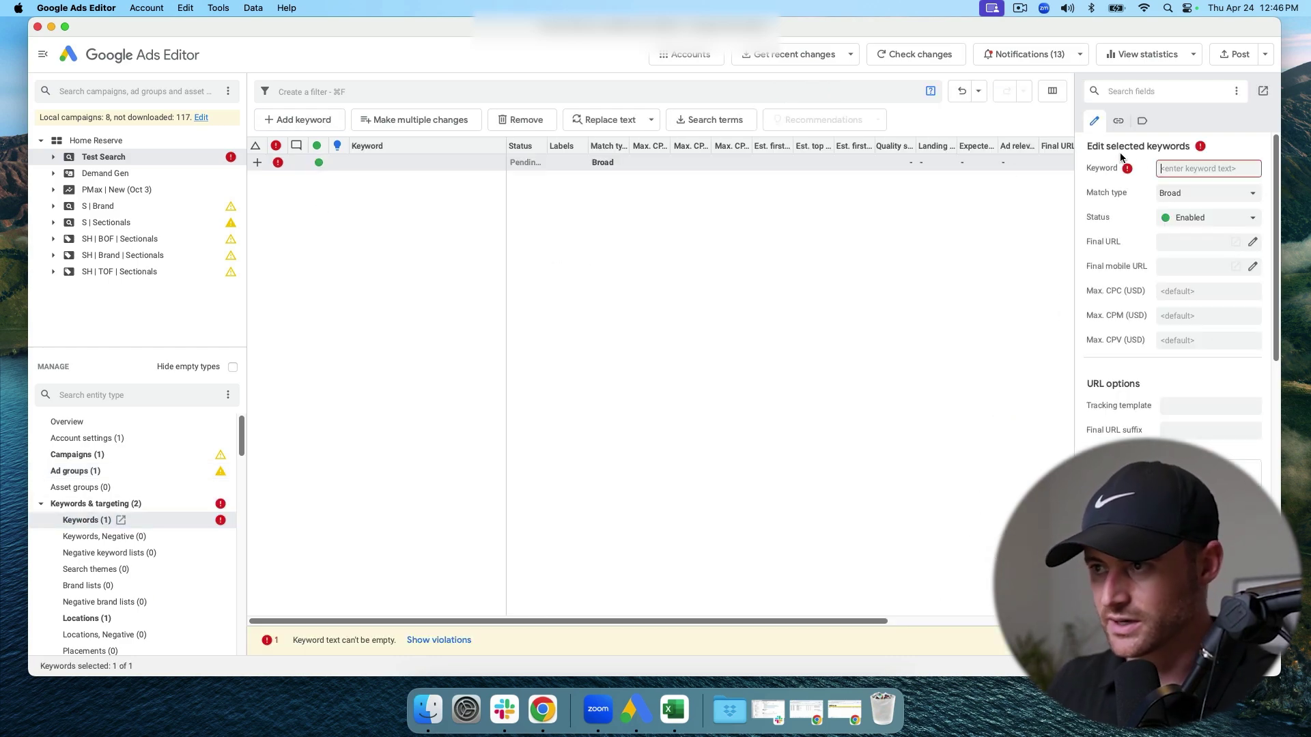
pyautogui.click(1196, 169)
pyautogui.write('Test')
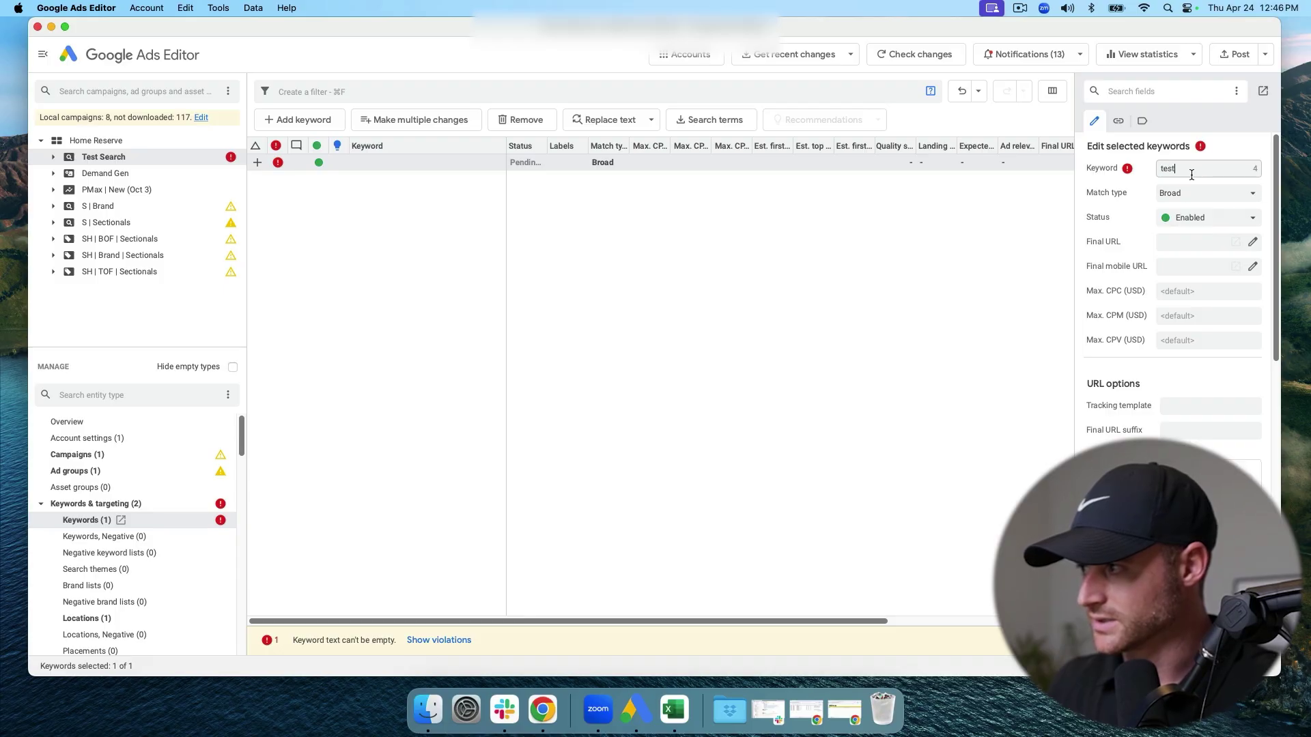
pyautogui.click(1183, 193)
pyautogui.click(1182, 225)
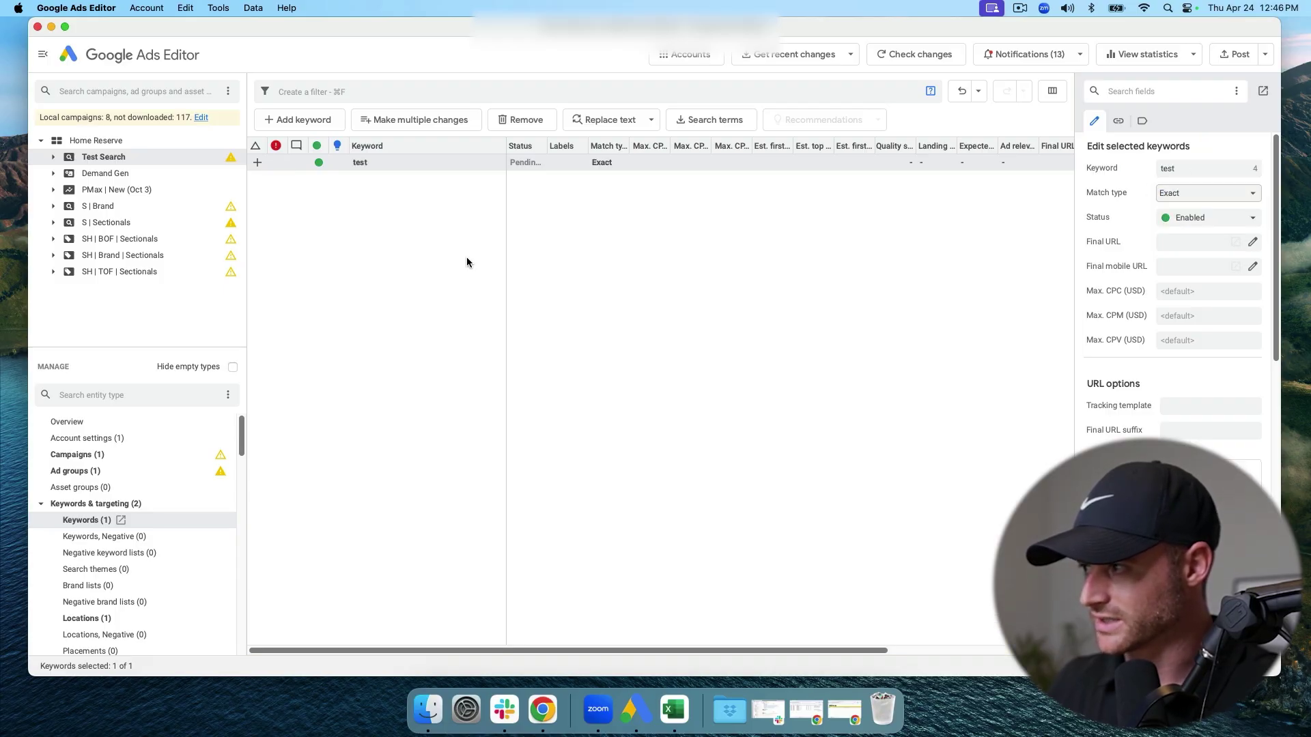
pyautogui.click(417, 240)
# Create a responsive search ad in the Test Search campaign and expand its headline fields
pyautogui.scroll(-15, 140, 551)
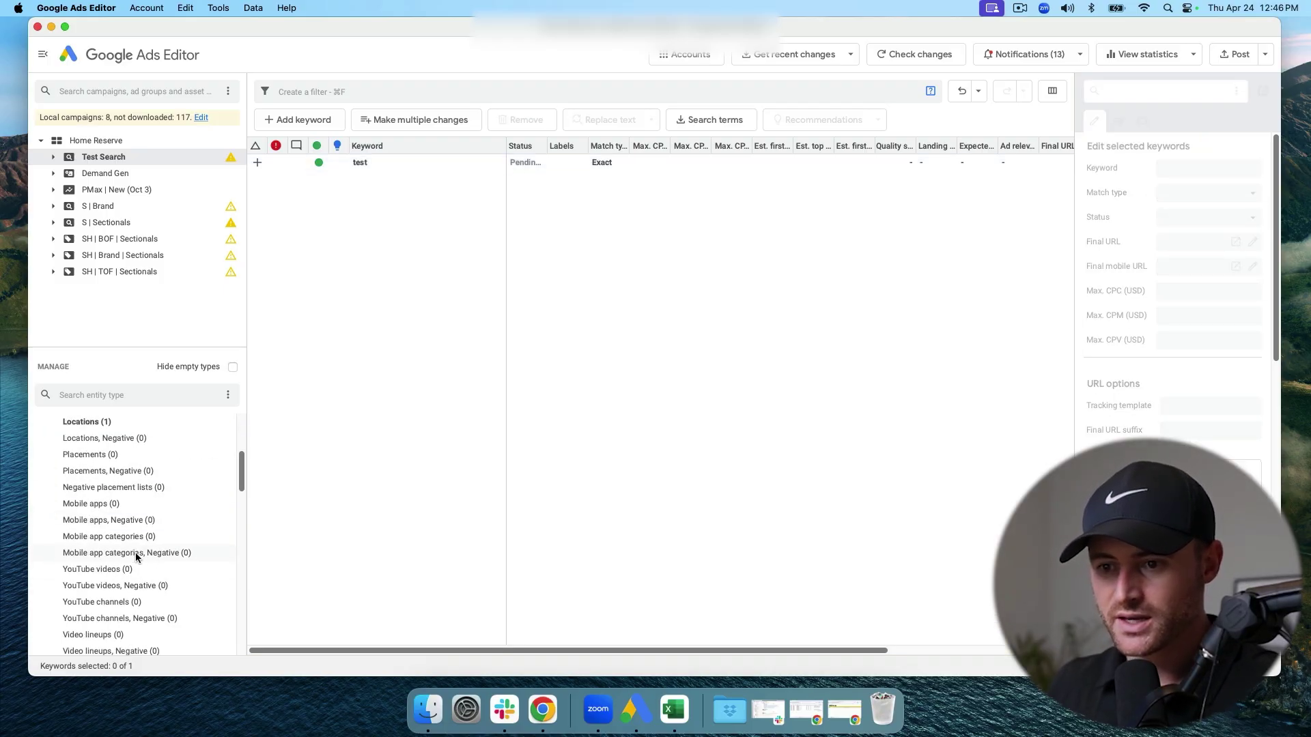
pyautogui.click(135, 495)
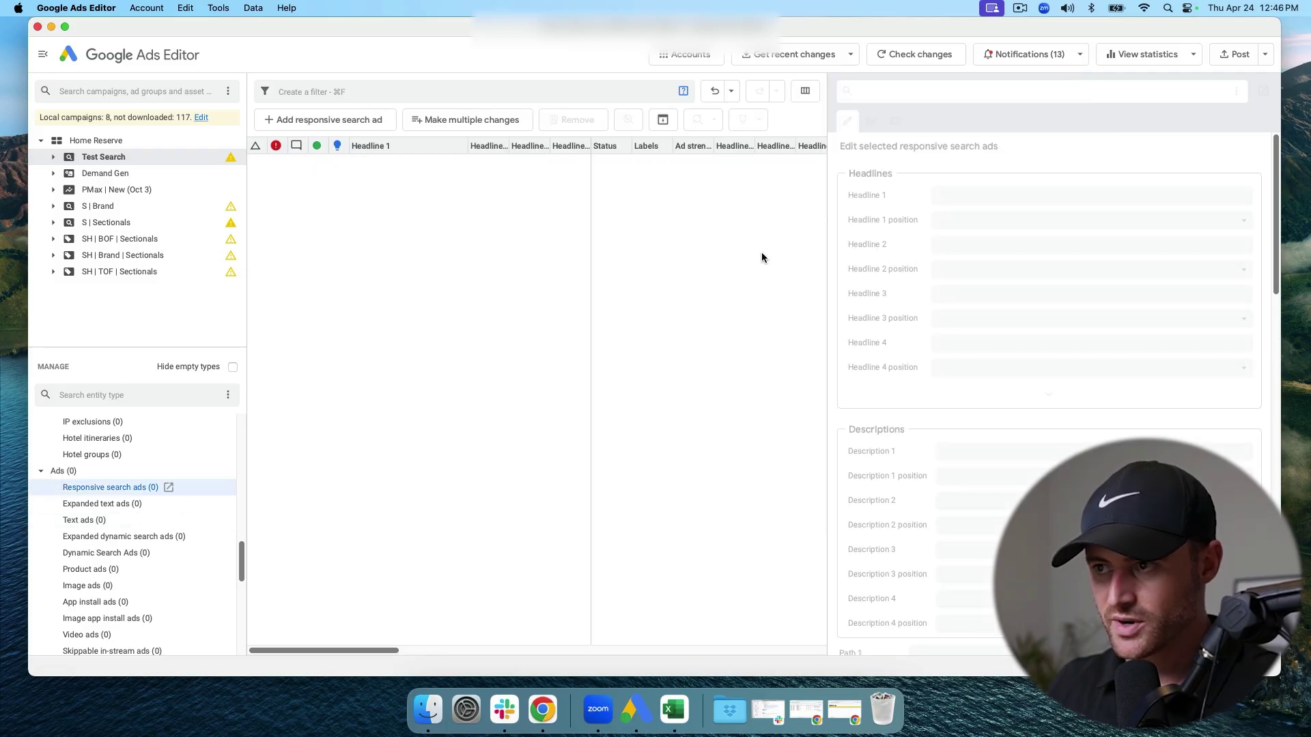
pyautogui.click(294, 118)
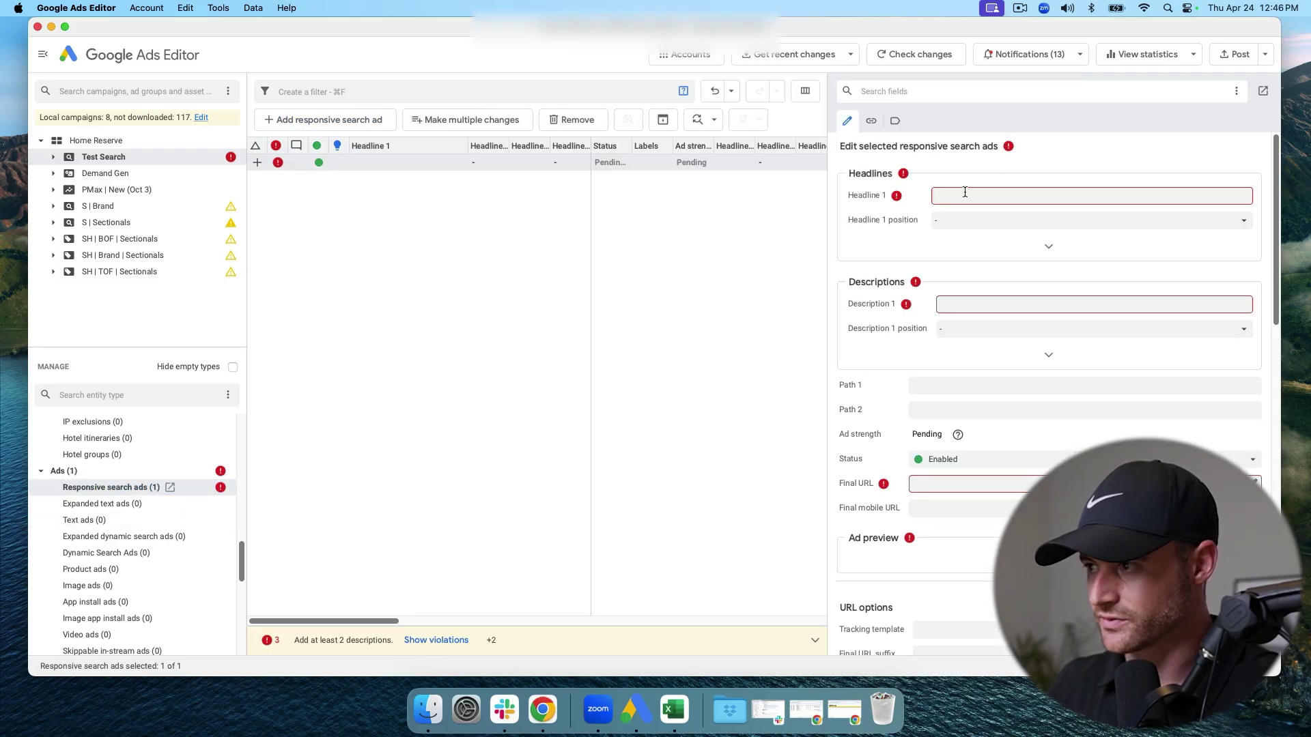
pyautogui.scroll(-3, 888, 211)
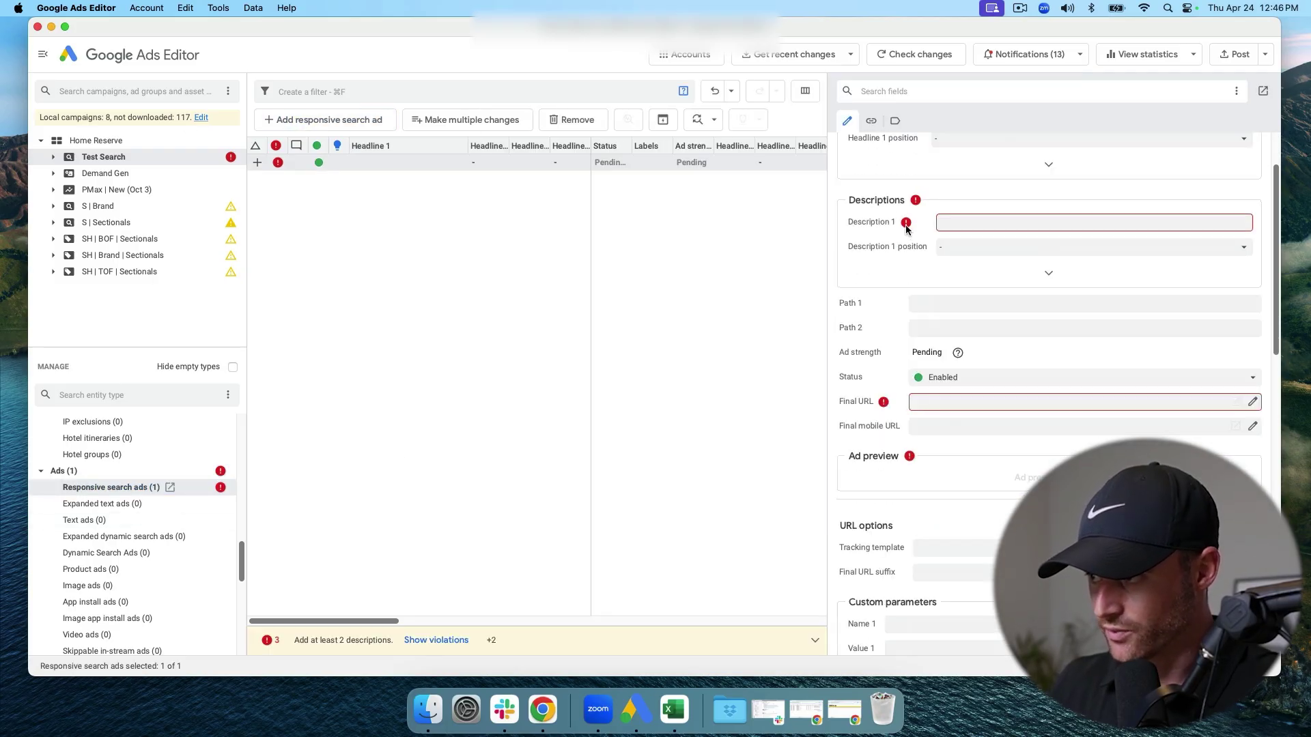
pyautogui.scroll(3, 905, 225)
pyautogui.click(1031, 244)
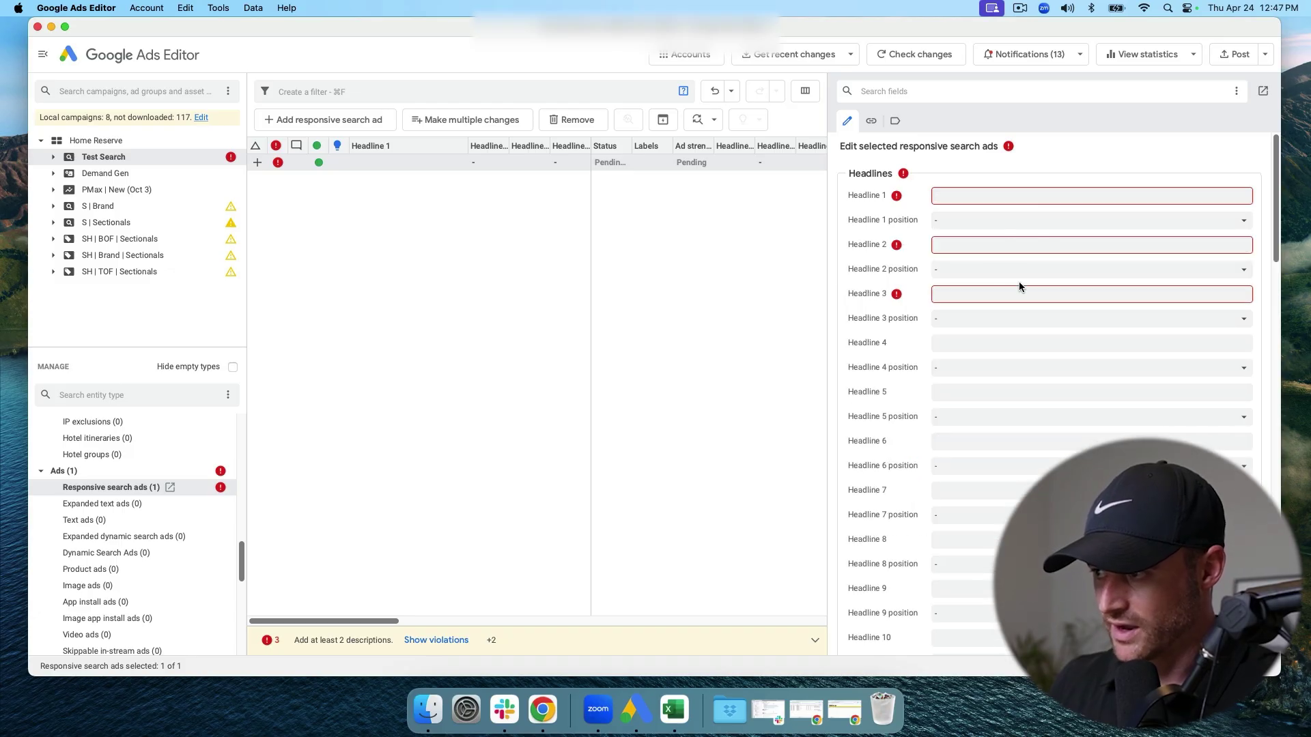
# Enter Test 1, TEst 2 and Test 3 as the responsive search ad's first three headlines
pyautogui.click(969, 196)
pyautogui.write('Test 1')
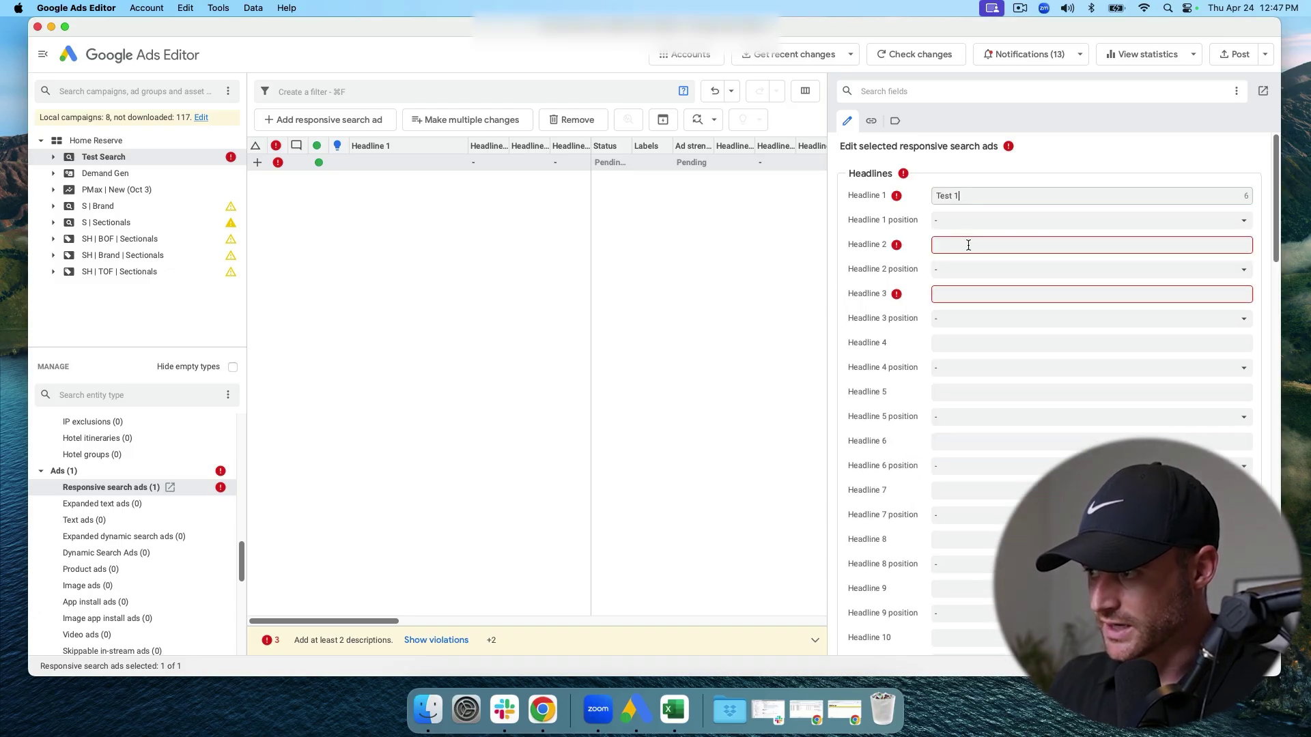
pyautogui.click(968, 245)
pyautogui.write('tEst 2')
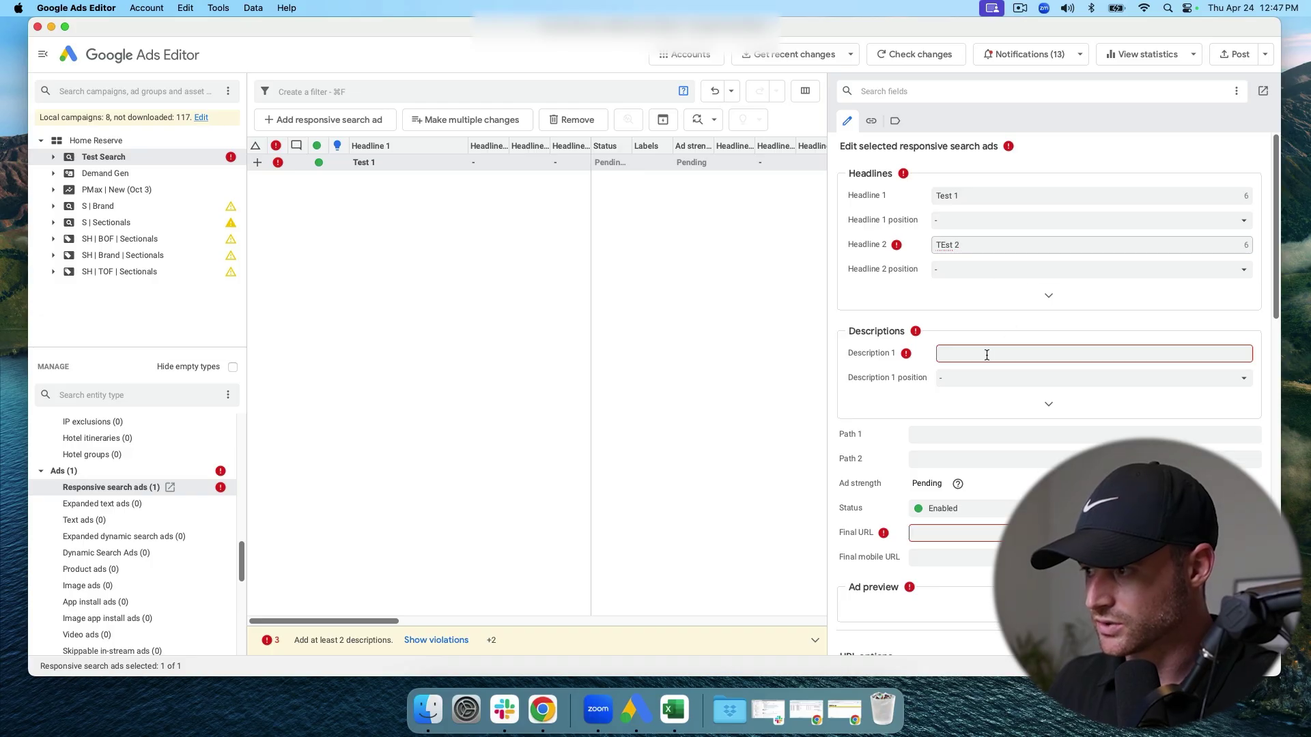
pyautogui.click(1049, 295)
pyautogui.click(977, 295)
pyautogui.write('Test 3')
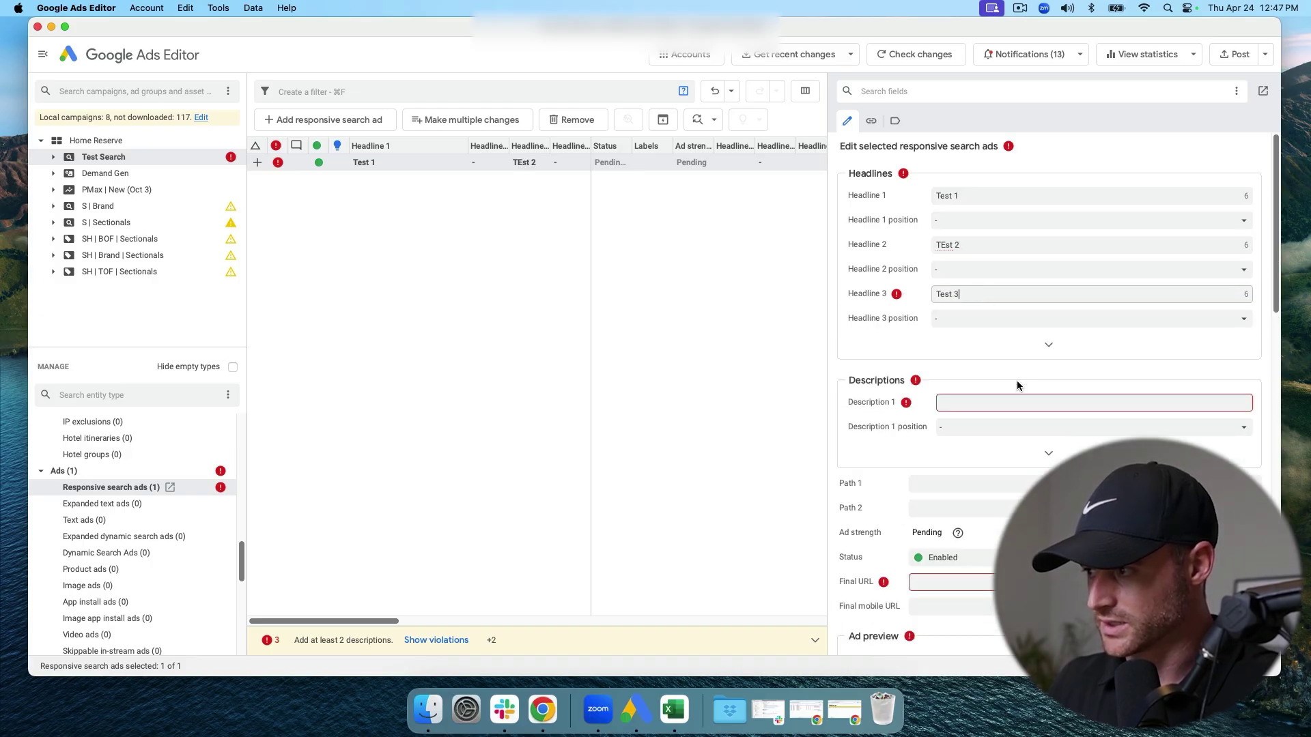
# Enter test 1 and test 2 as the responsive search ad's first two descriptions
pyautogui.click(1010, 398)
pyautogui.write('test 1')
pyautogui.press('Tab')
pyautogui.scroll(-3, 976, 380)
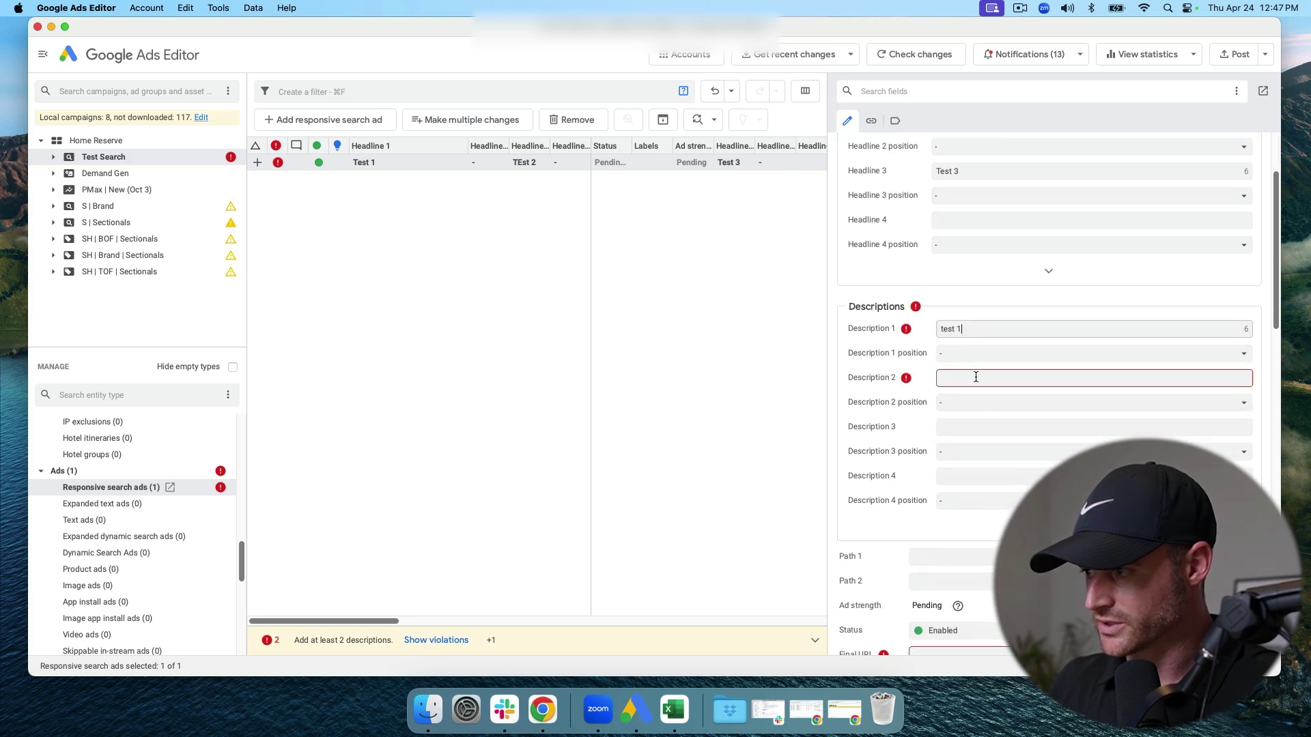
pyautogui.write('test 1')
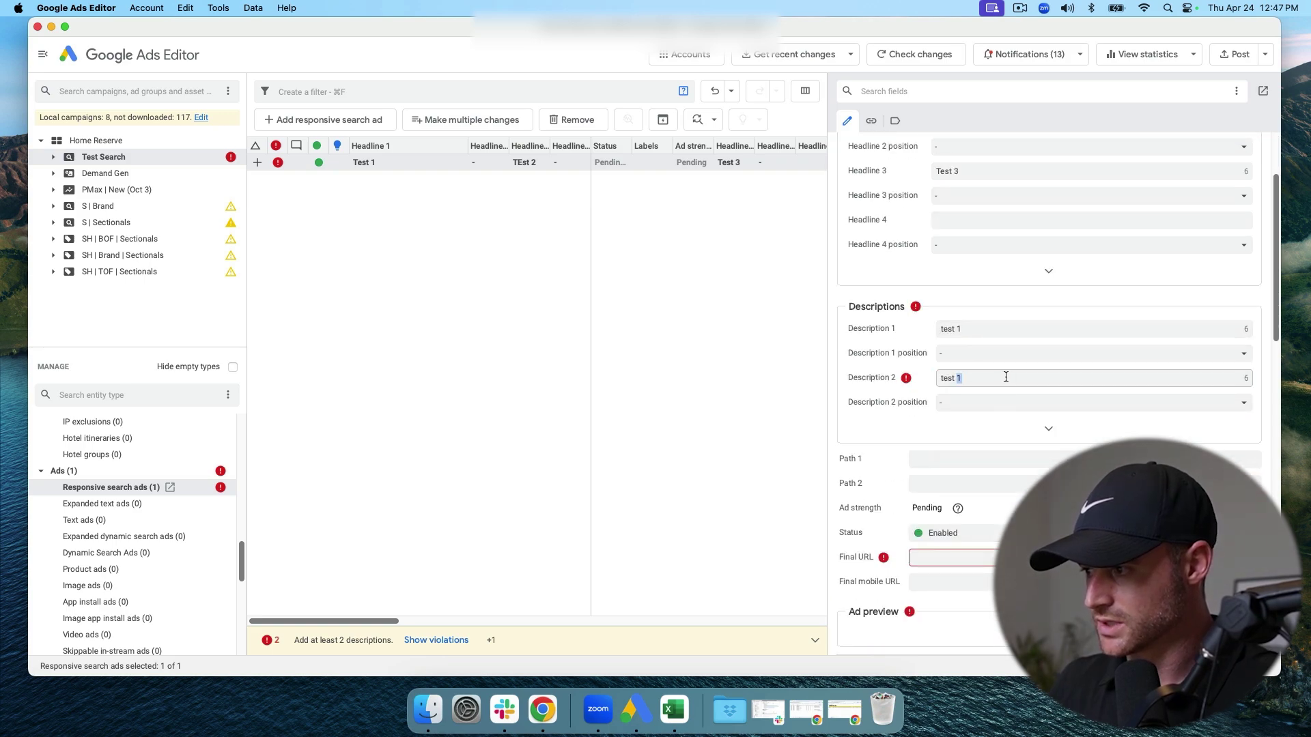
pyautogui.press('Tab')
# Set the responsive search ad's final URL to test.com
pyautogui.scroll(-5, 1026, 364)
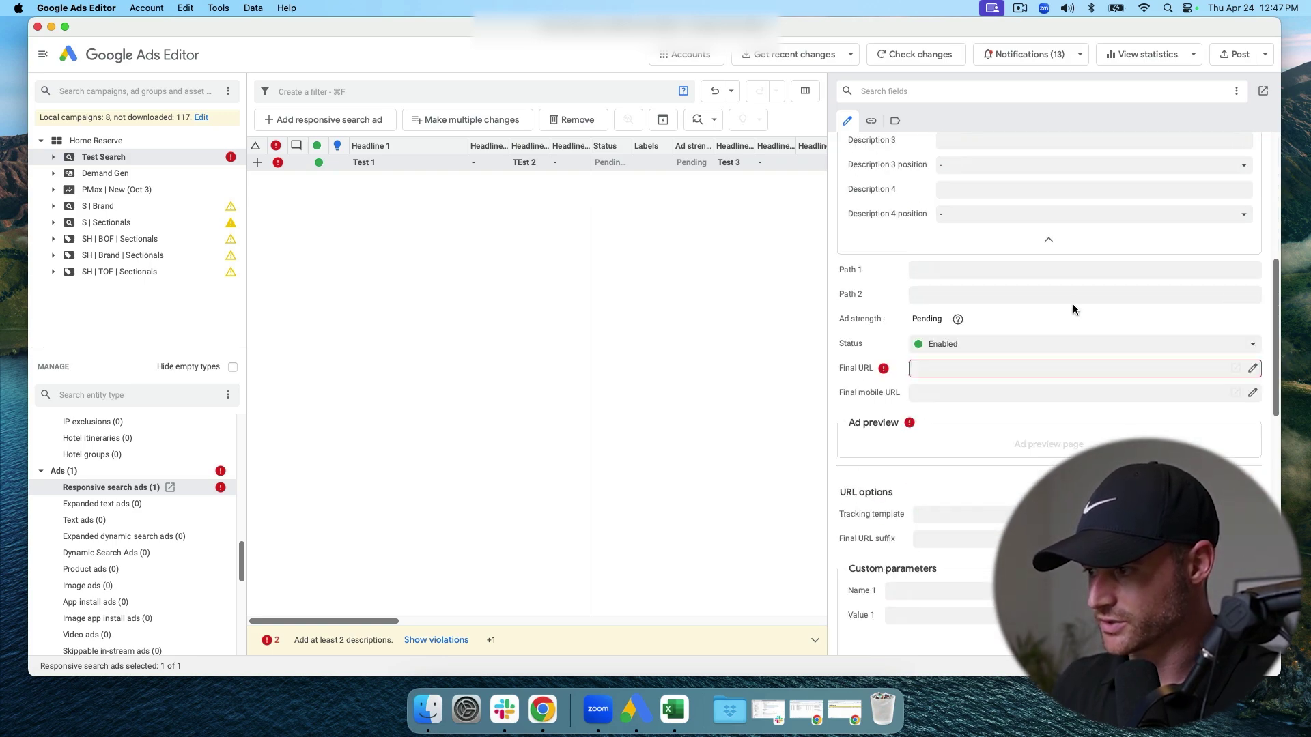
pyautogui.click(971, 367)
pyautogui.write('test.com')
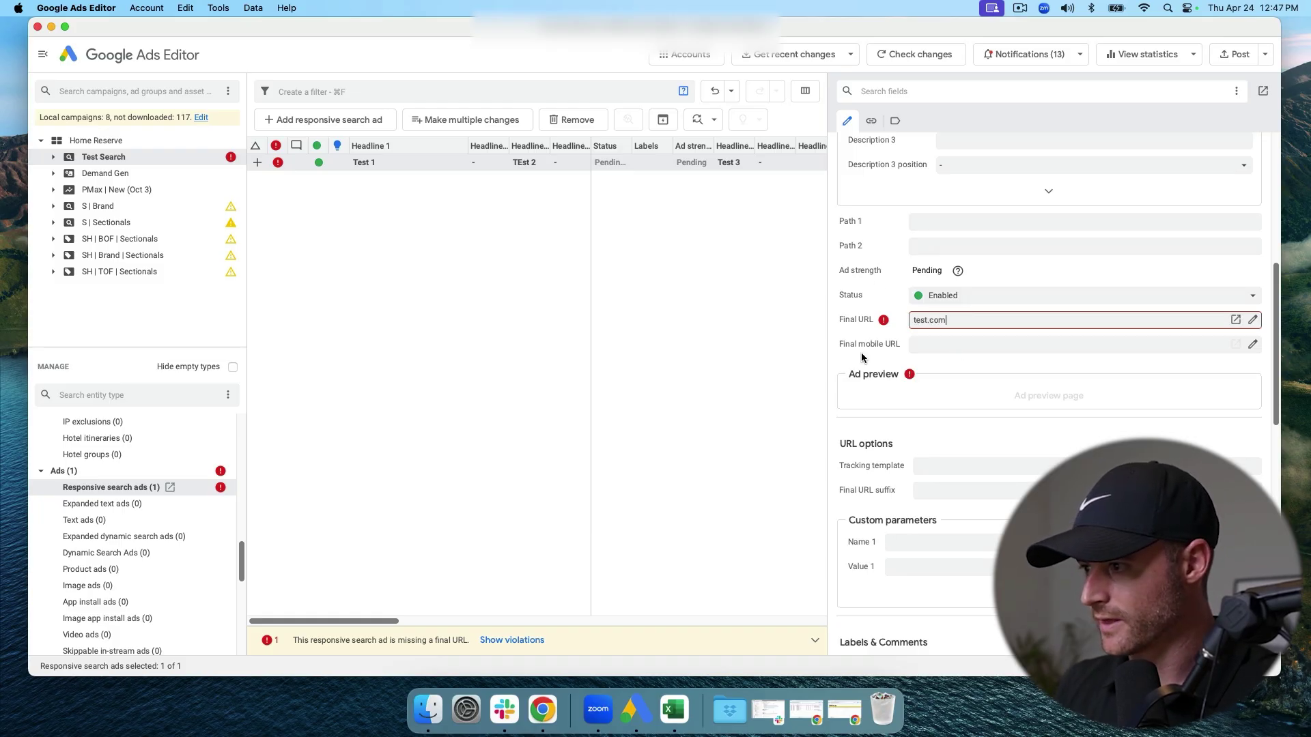
pyautogui.click(969, 249)
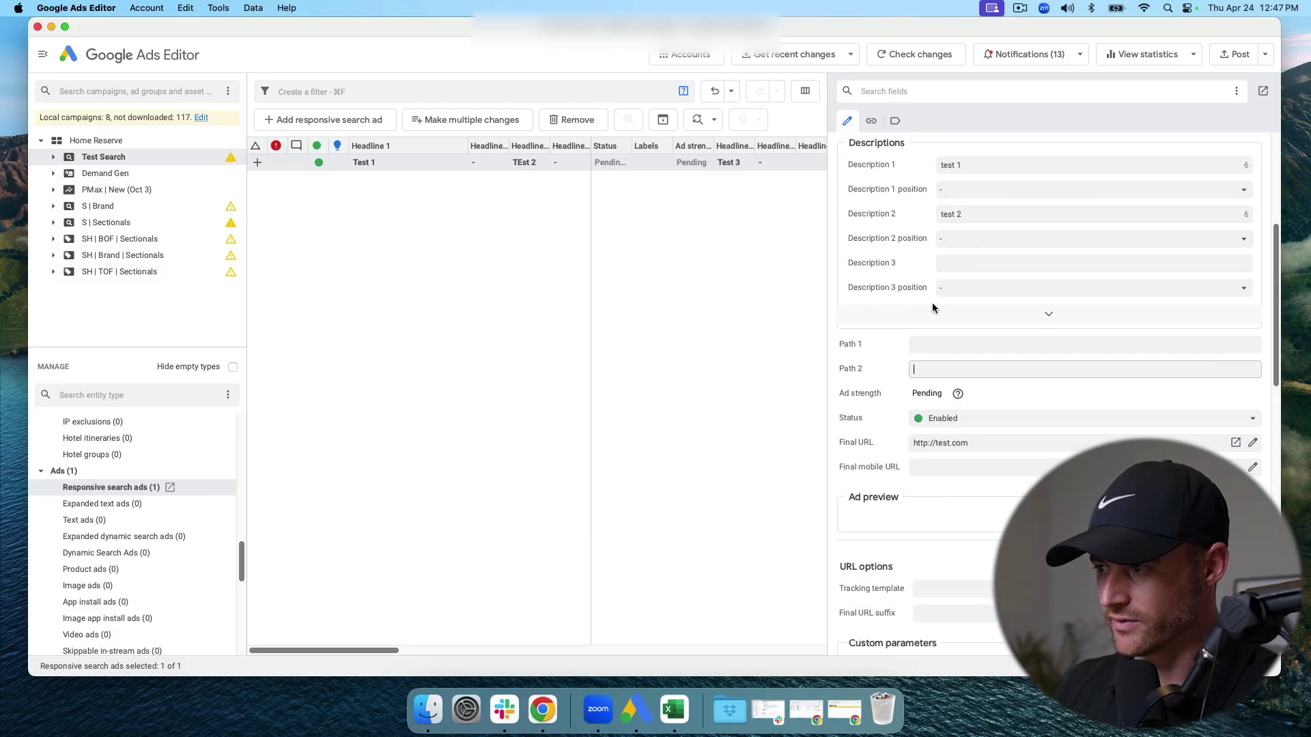
# Start posting the new Test Search campaign's changes to the account
pyautogui.scroll(-5, 82, 503)
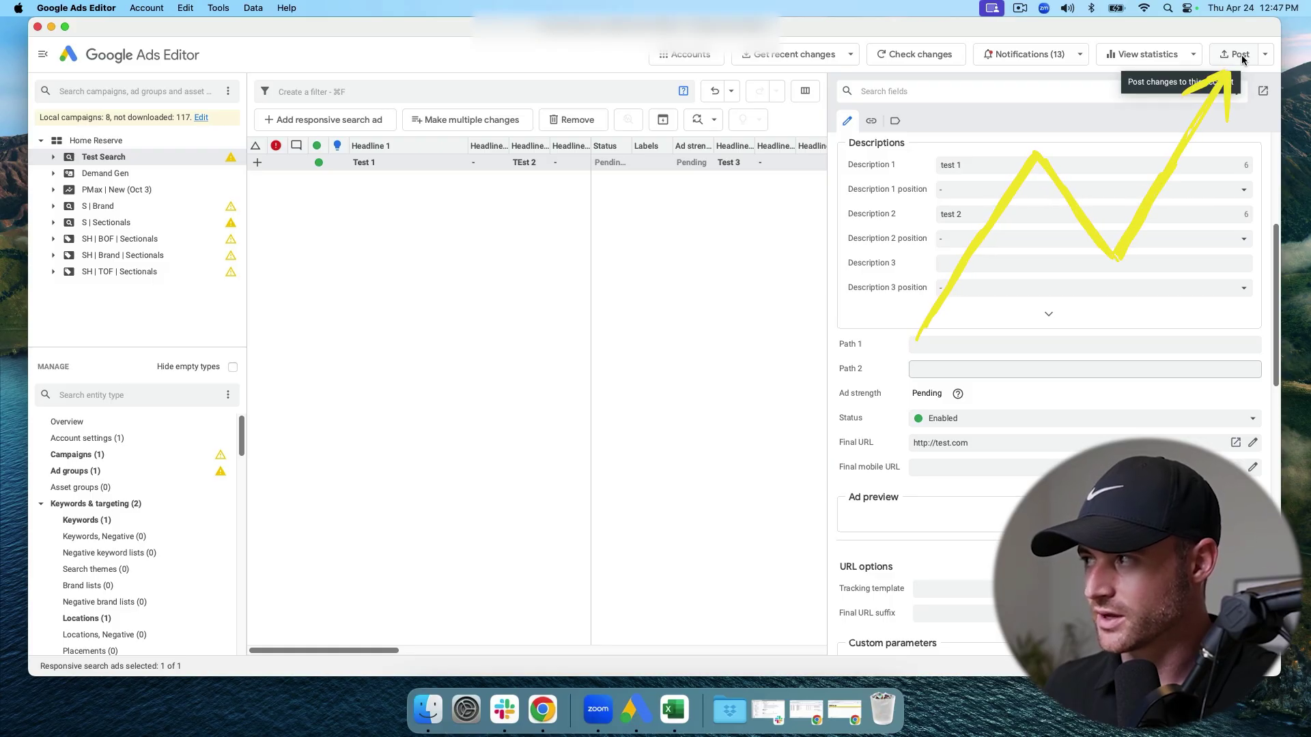
pyautogui.click(1237, 55)
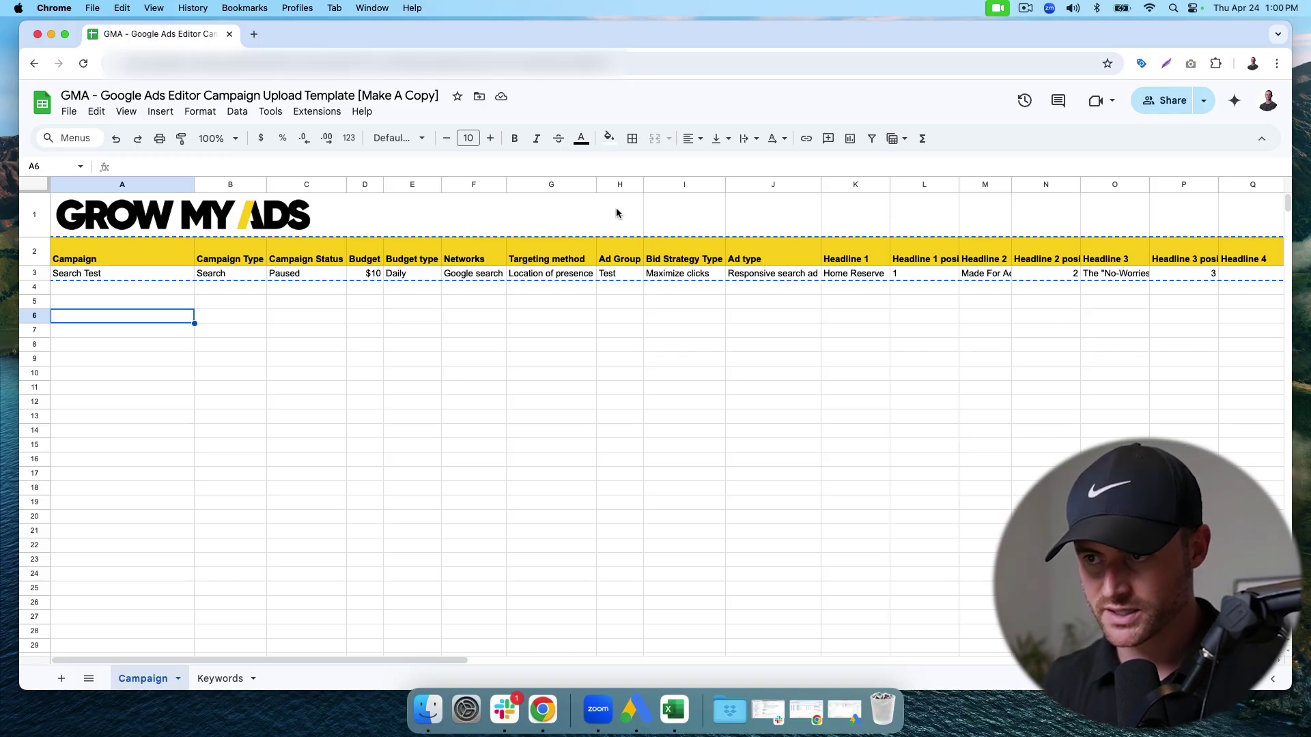
# Examine the yellow header row of the Google Ads Editor campaign upload template in Google Sheets
pyautogui.click(159, 374)
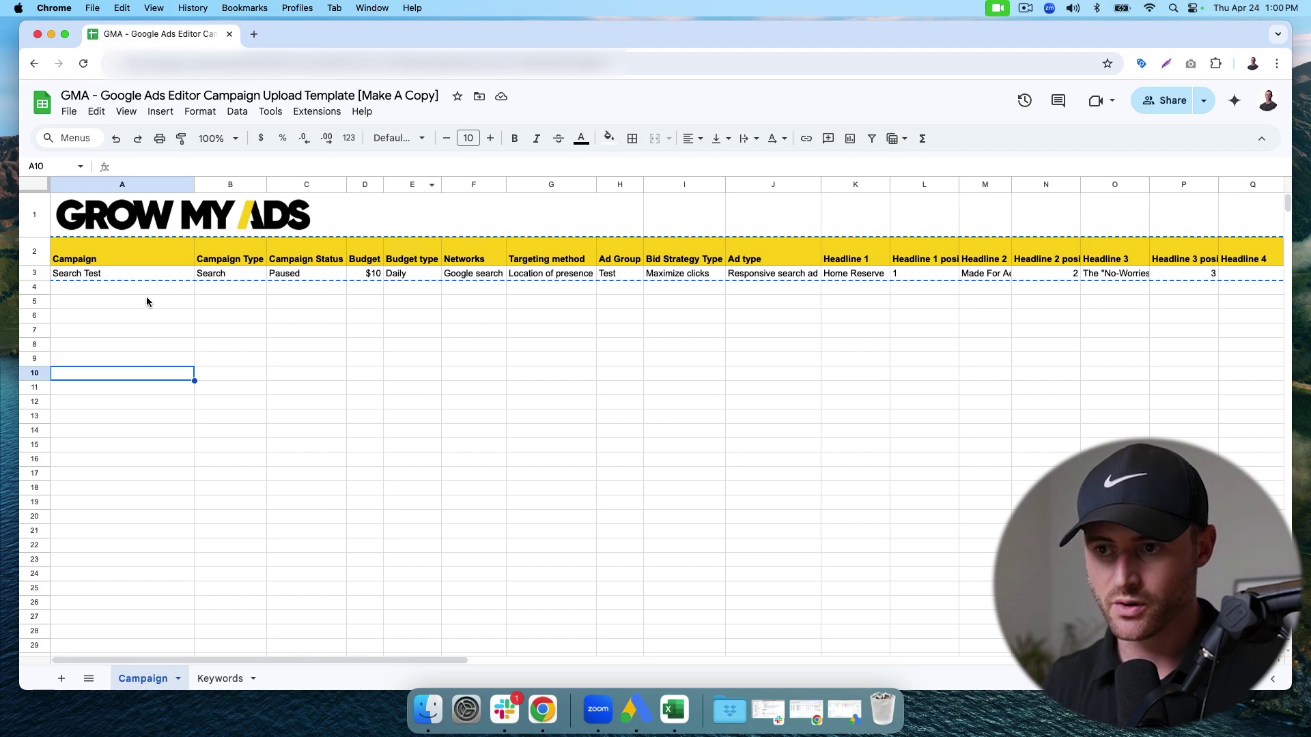
pyautogui.click(147, 298)
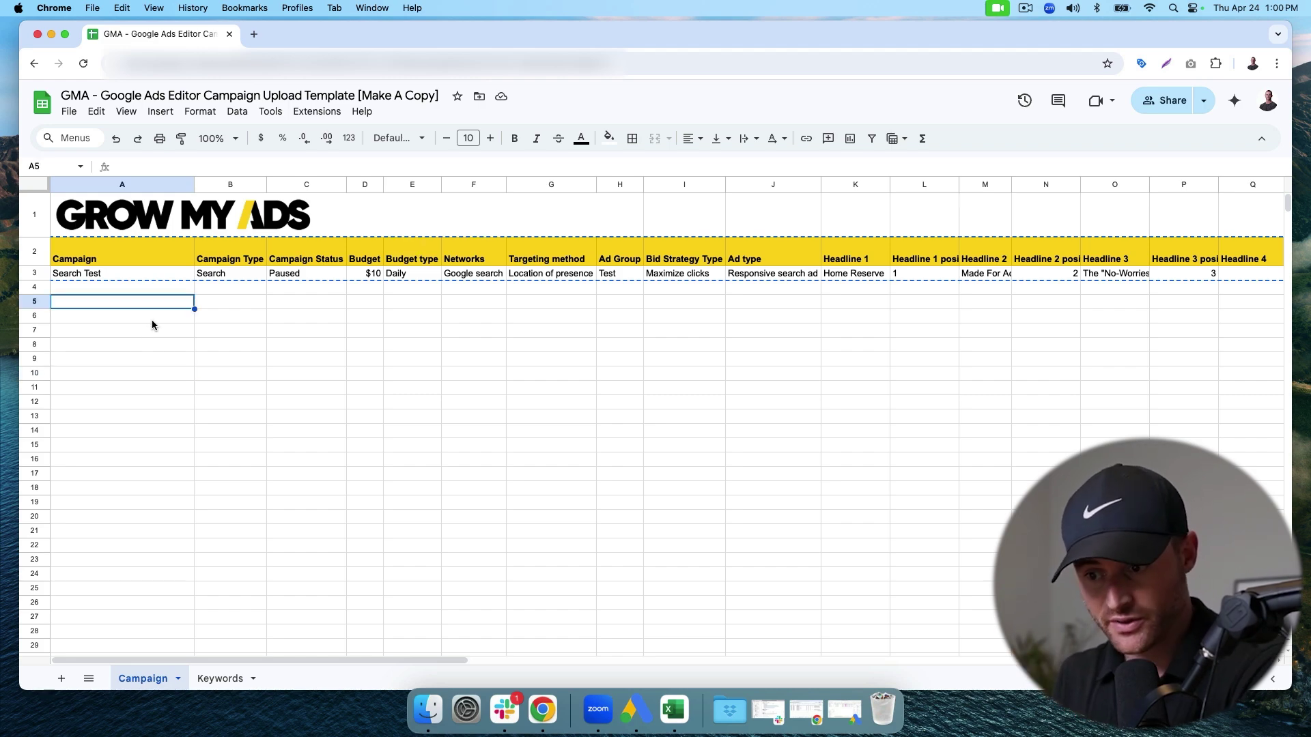
pyautogui.click(153, 255)
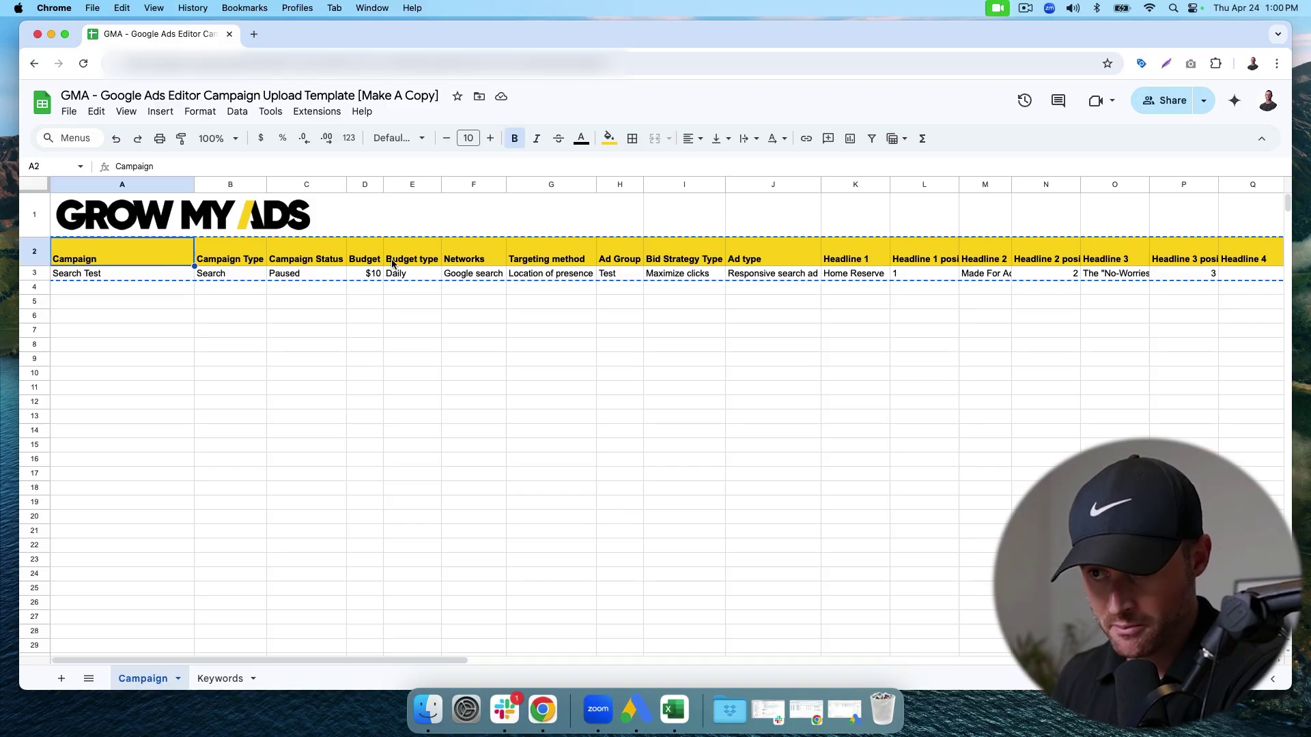
pyautogui.click(164, 316)
pyautogui.click(187, 259)
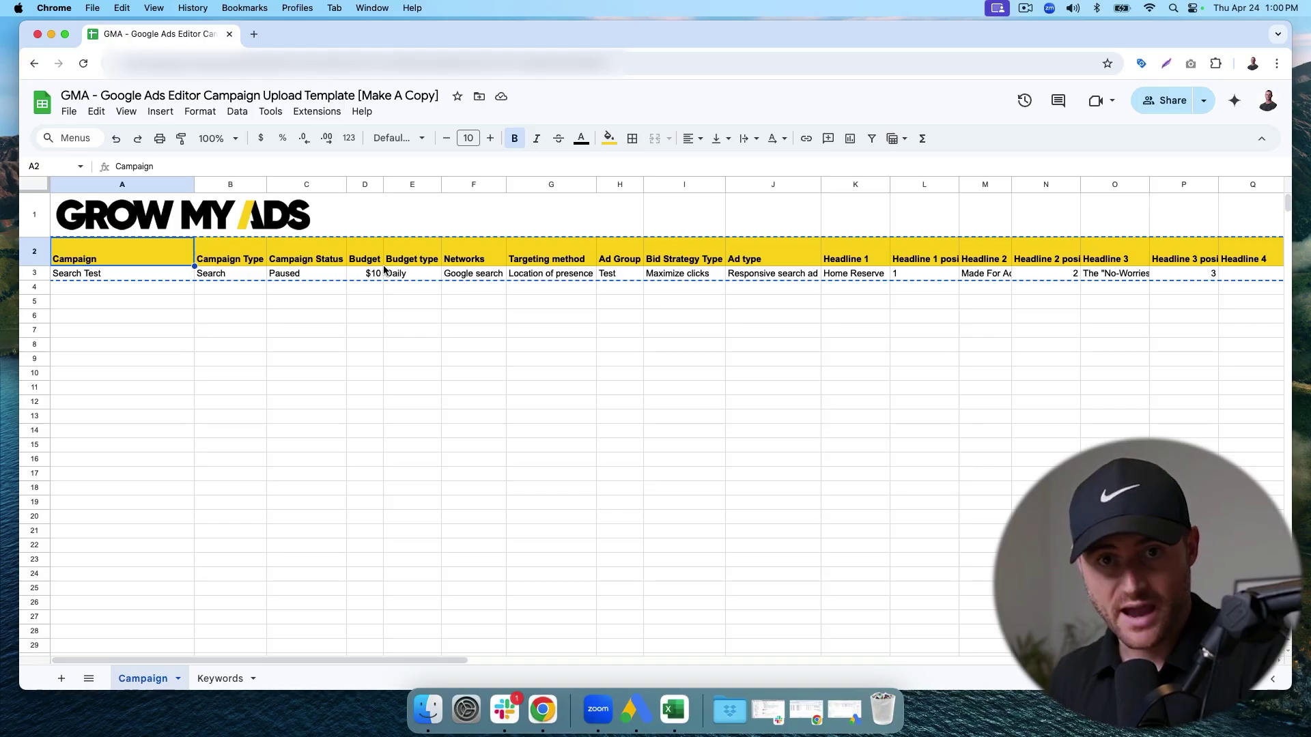
pyautogui.click(137, 302)
pyautogui.press('Up')
pyautogui.press('Up')
pyautogui.press('Up')
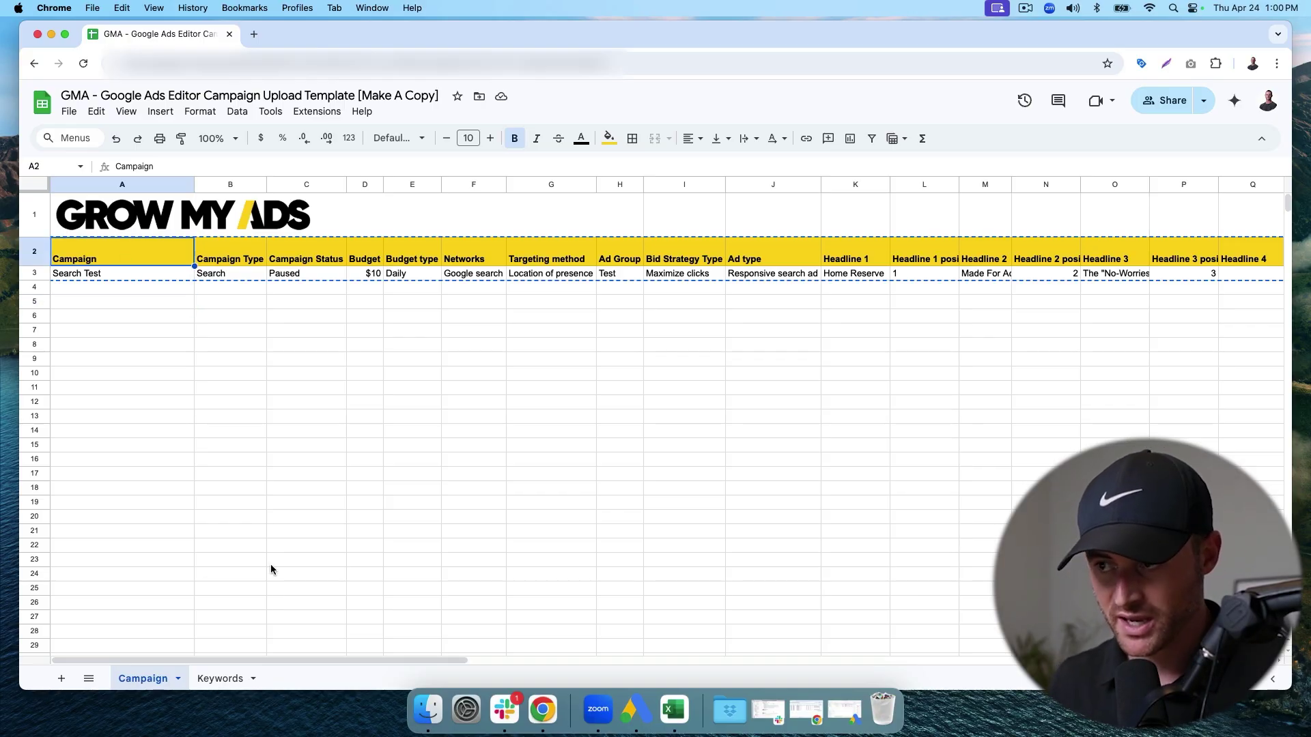
pyautogui.click(546, 265)
pyautogui.click(461, 249)
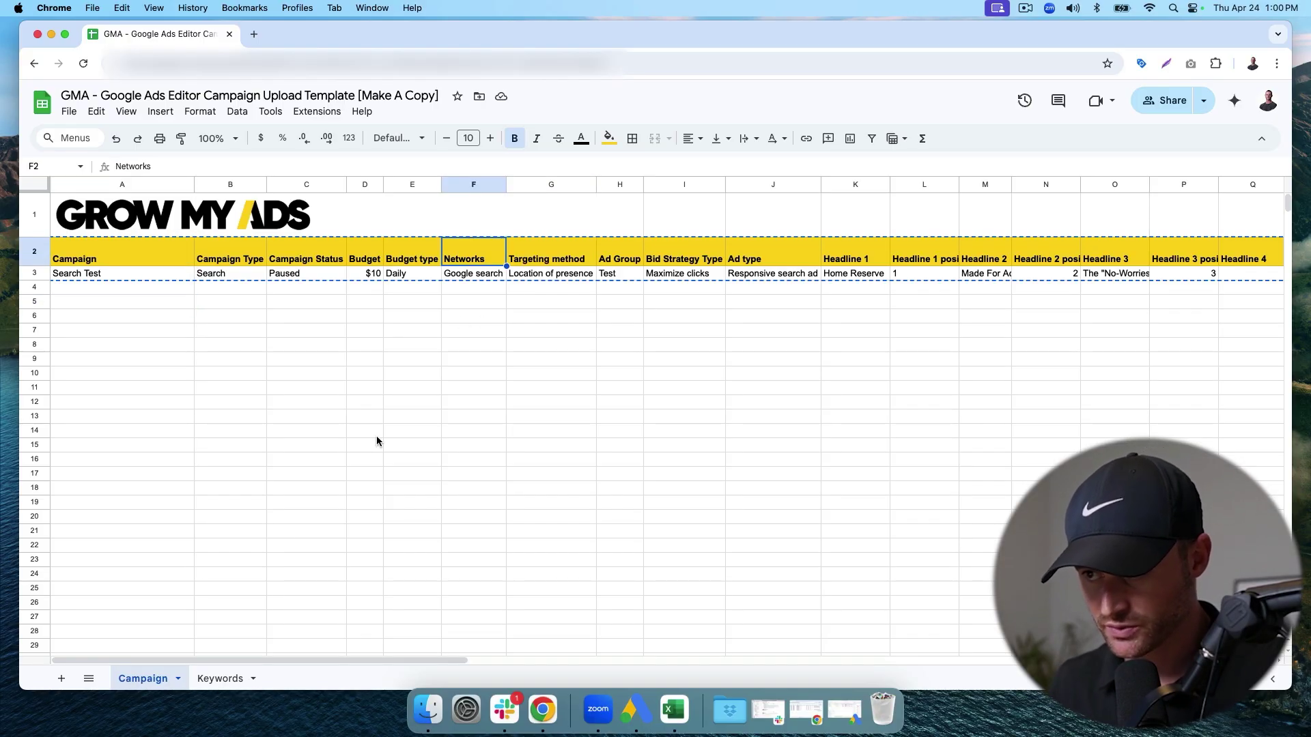
pyautogui.click(146, 290)
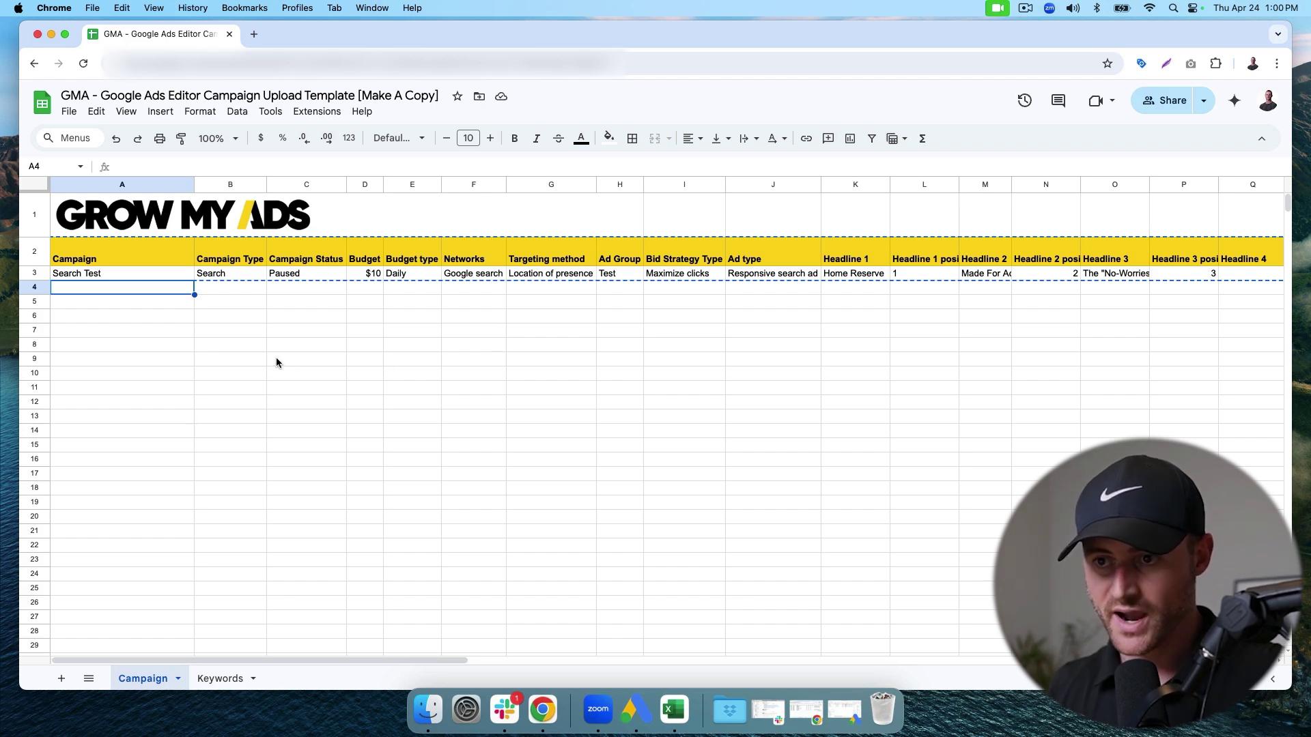
pyautogui.moveTo(533, 14); pyautogui.dragTo(523, 27)
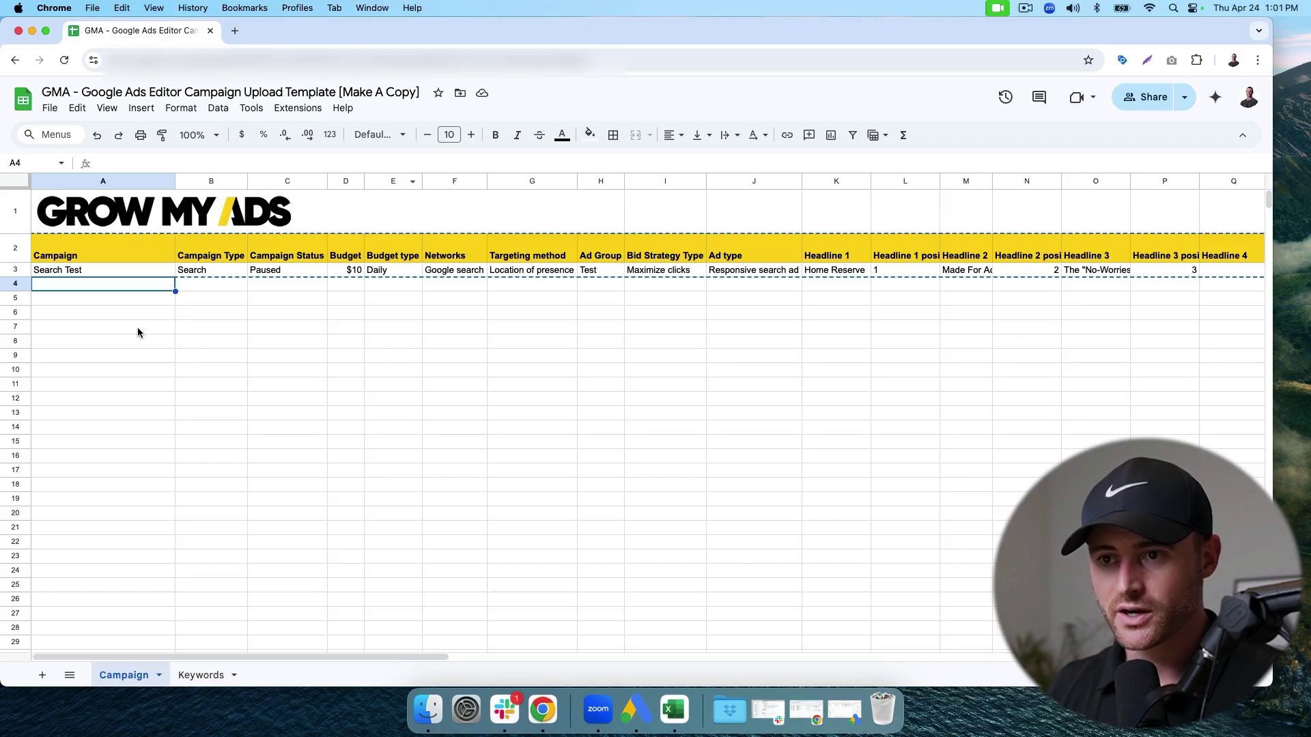
# Review the Search Test example row across the template's columns, from campaign type and status to bid strategy and headlines
pyautogui.click(111, 245)
pyautogui.click(222, 257)
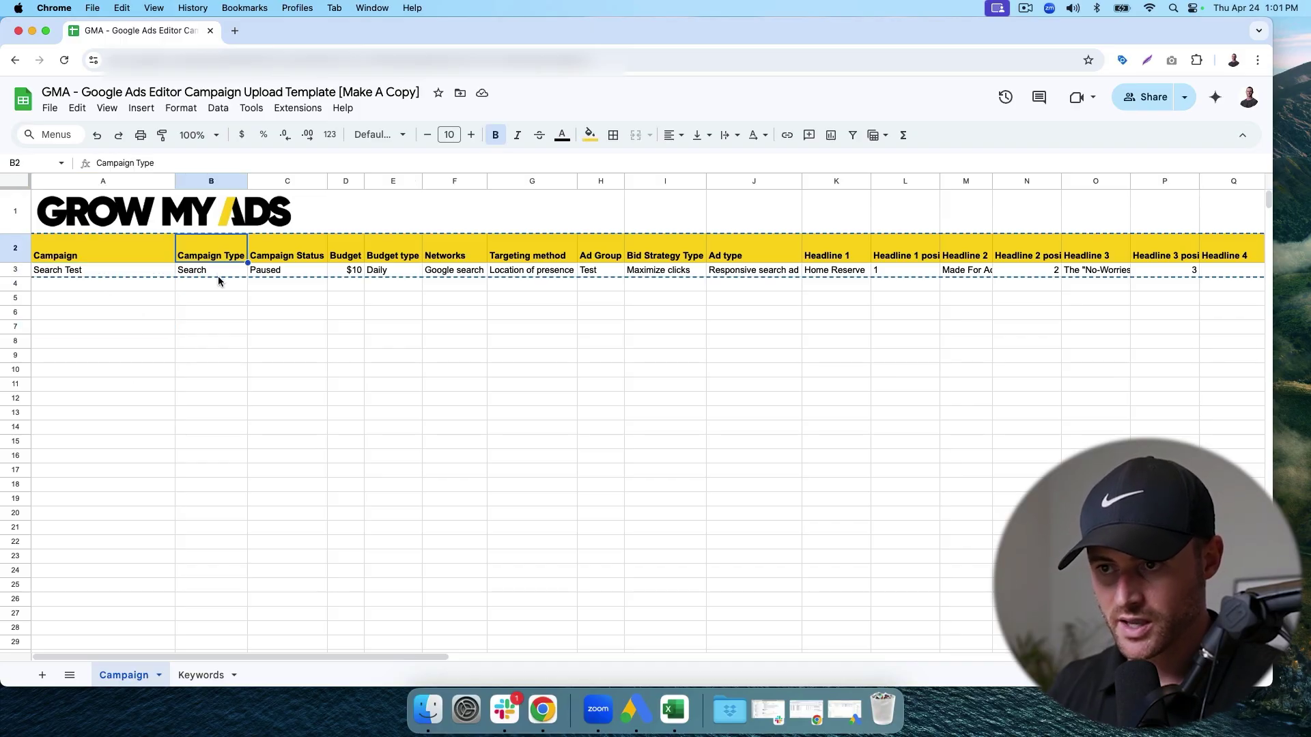
pyautogui.click(299, 258)
pyautogui.click(298, 270)
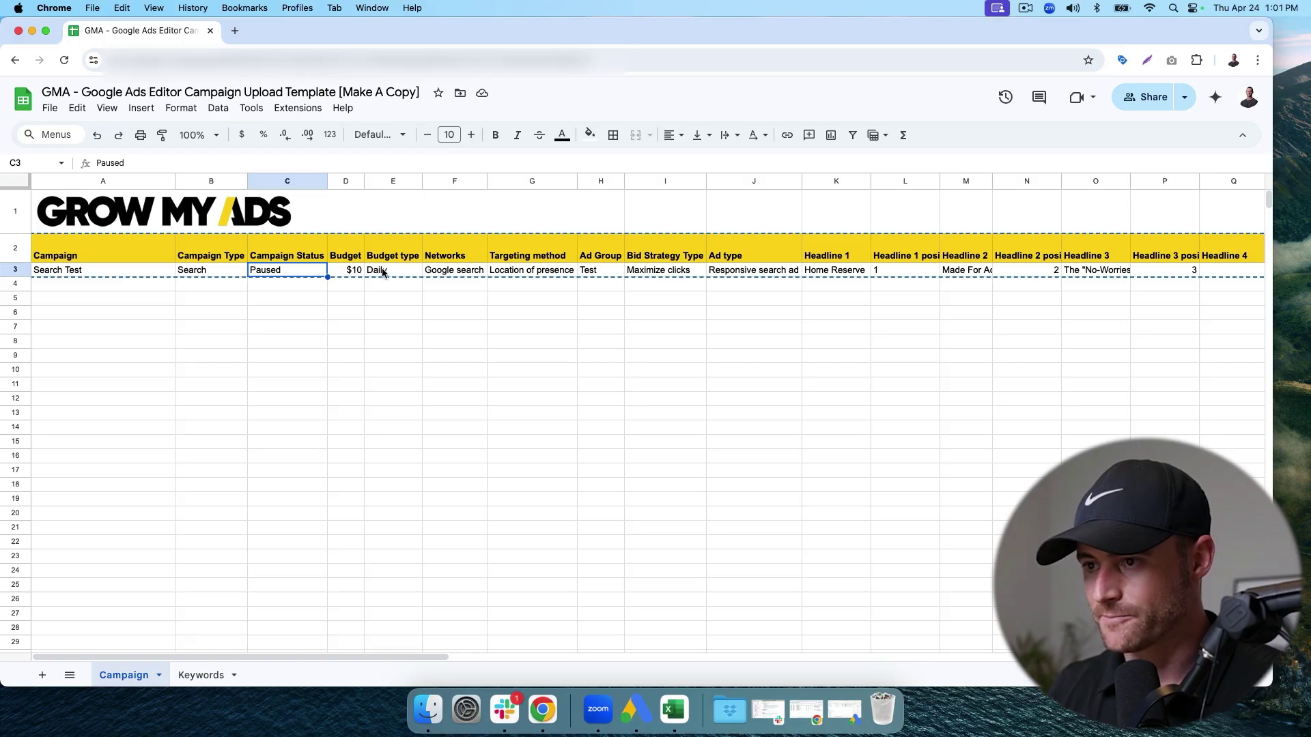
pyautogui.click(478, 272)
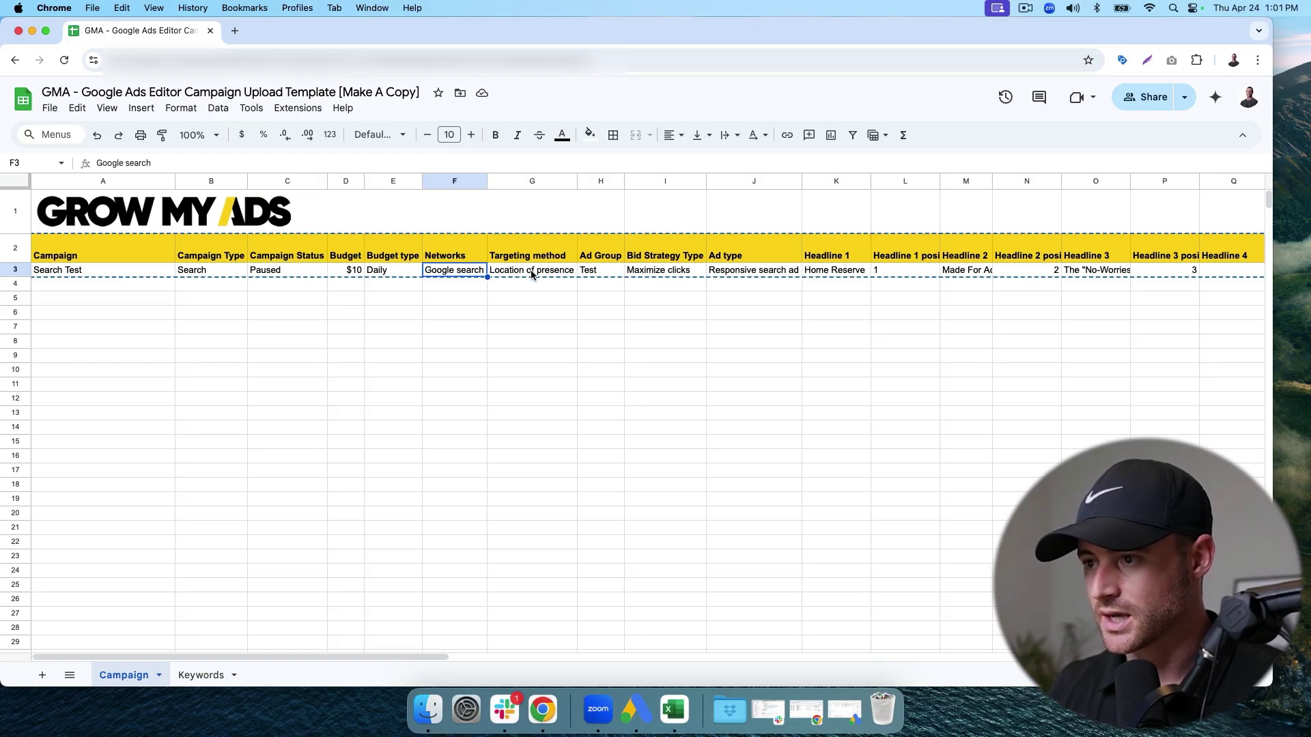
pyautogui.click(602, 272)
pyautogui.click(682, 272)
pyautogui.moveTo(315, 654); pyautogui.dragTo(448, 655)
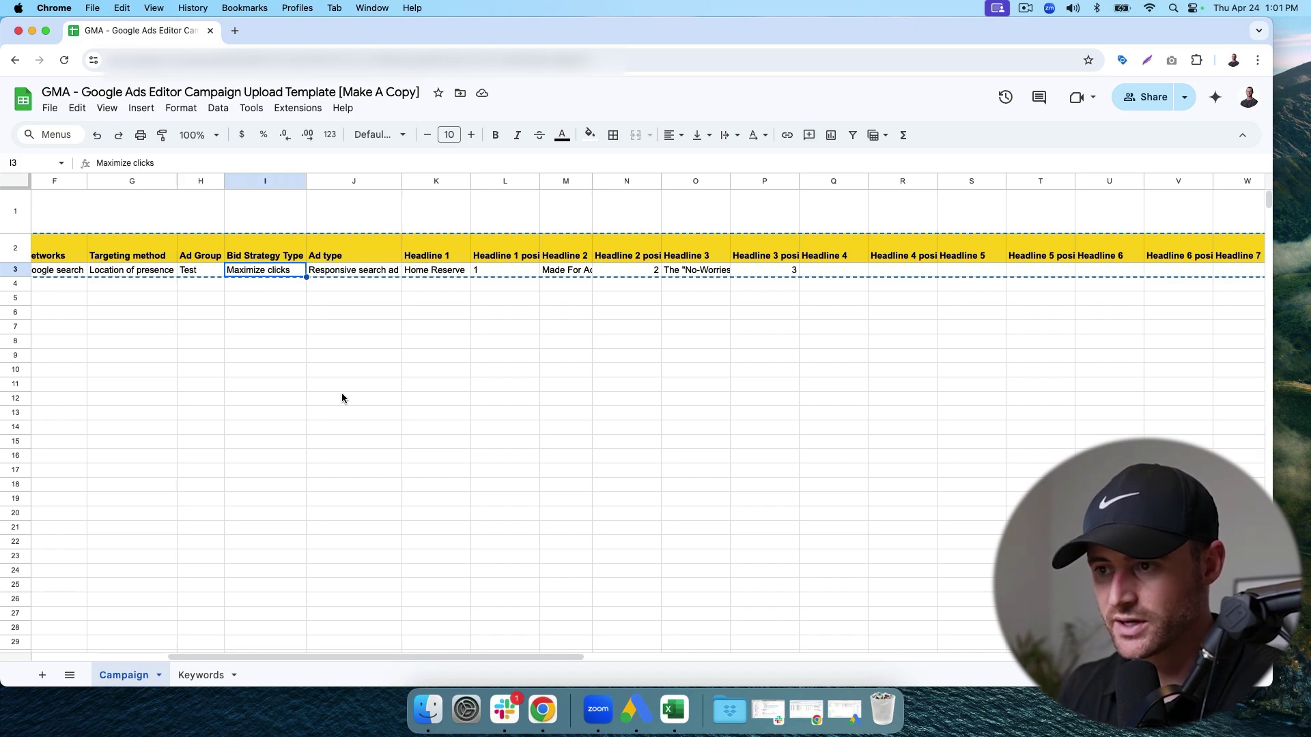
pyautogui.moveTo(420, 664); pyautogui.dragTo(1194, 627)
pyautogui.moveTo(905, 637); pyautogui.dragTo(109, 638)
pyautogui.click(287, 413)
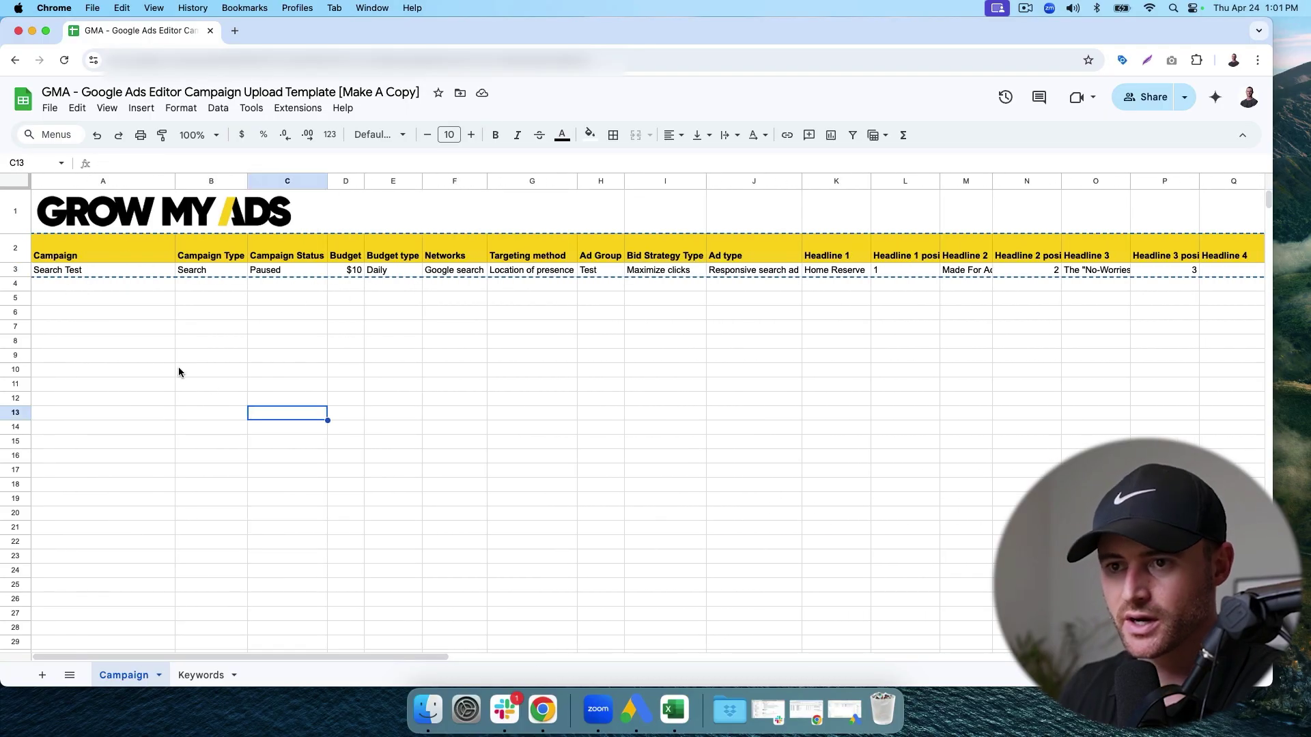
# Select the header row and the Search Test row of the Campaign sheet, and switch to Google Ads Editor
pyautogui.moveTo(17, 251); pyautogui.dragTo(15, 270)
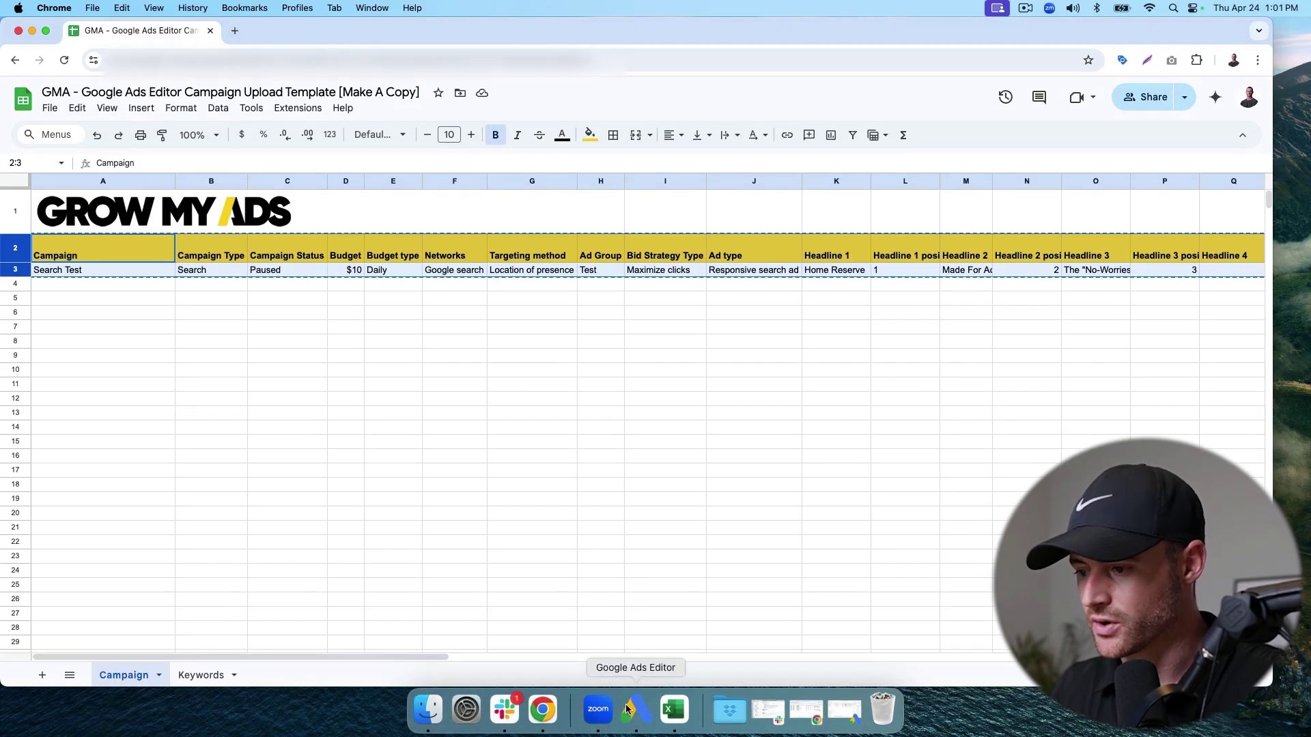
pyautogui.click(632, 710)
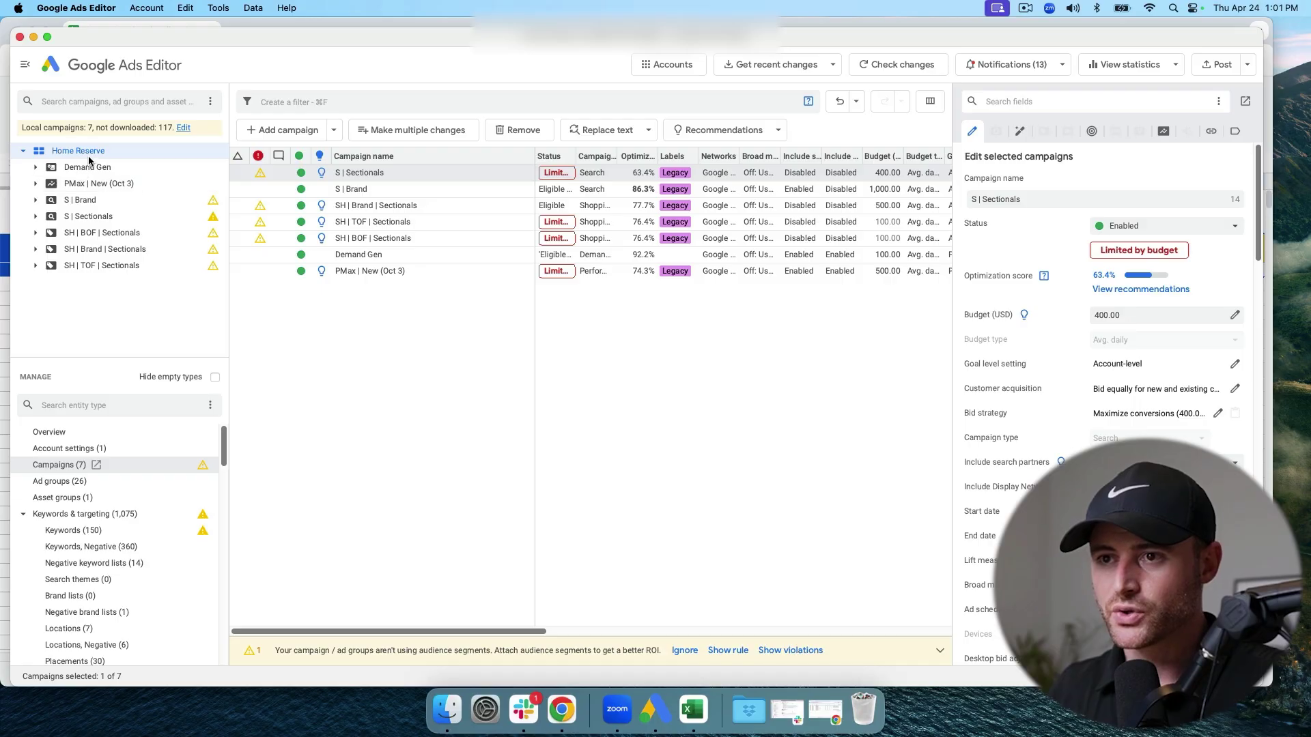
pyautogui.click(412, 132)
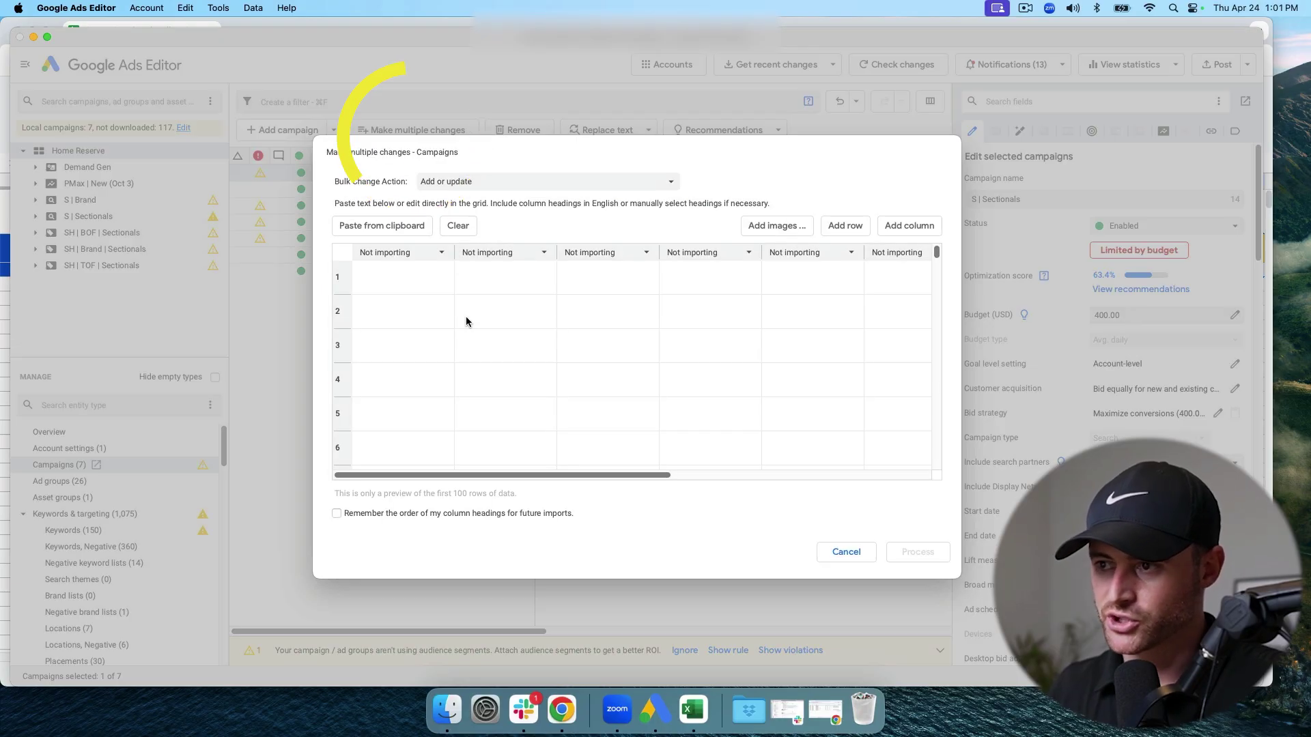
pyautogui.press('super+v')
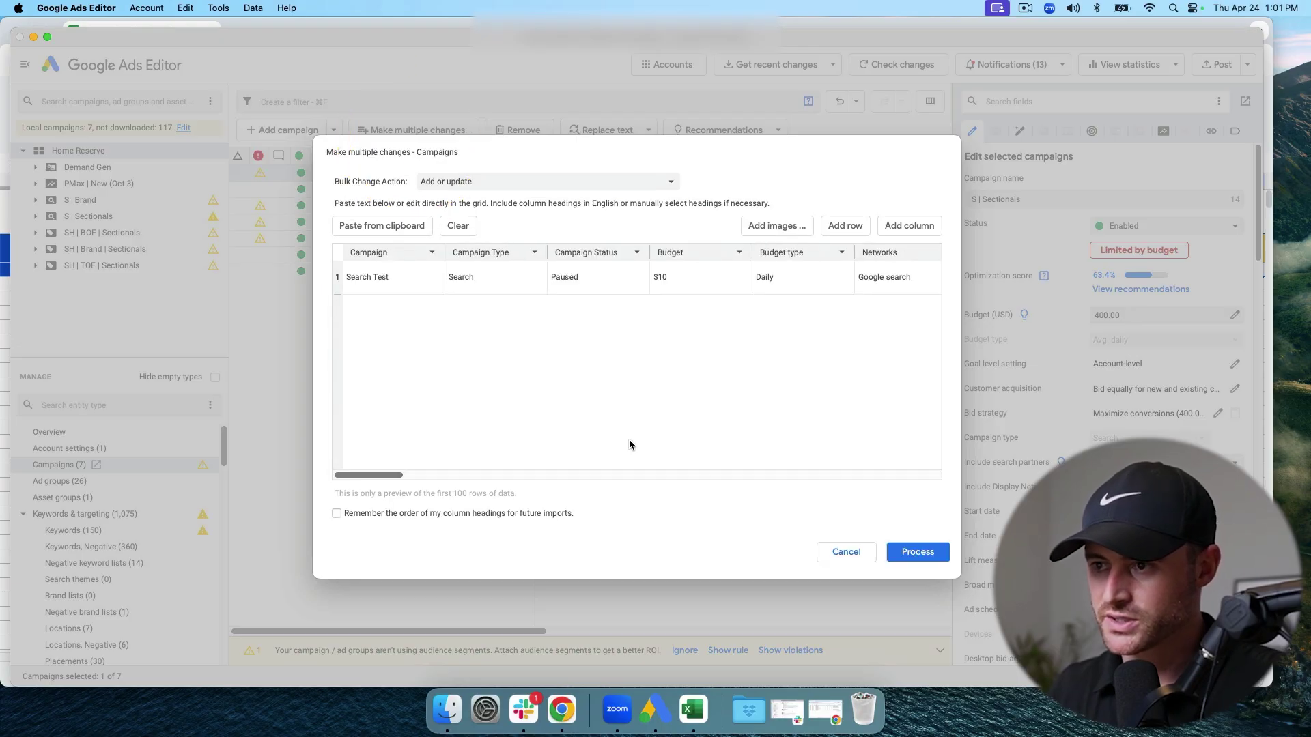
pyautogui.click(844, 550)
# Import the copied header and Search Test rows as text, process them, and finish the import for review
pyautogui.click(146, 9)
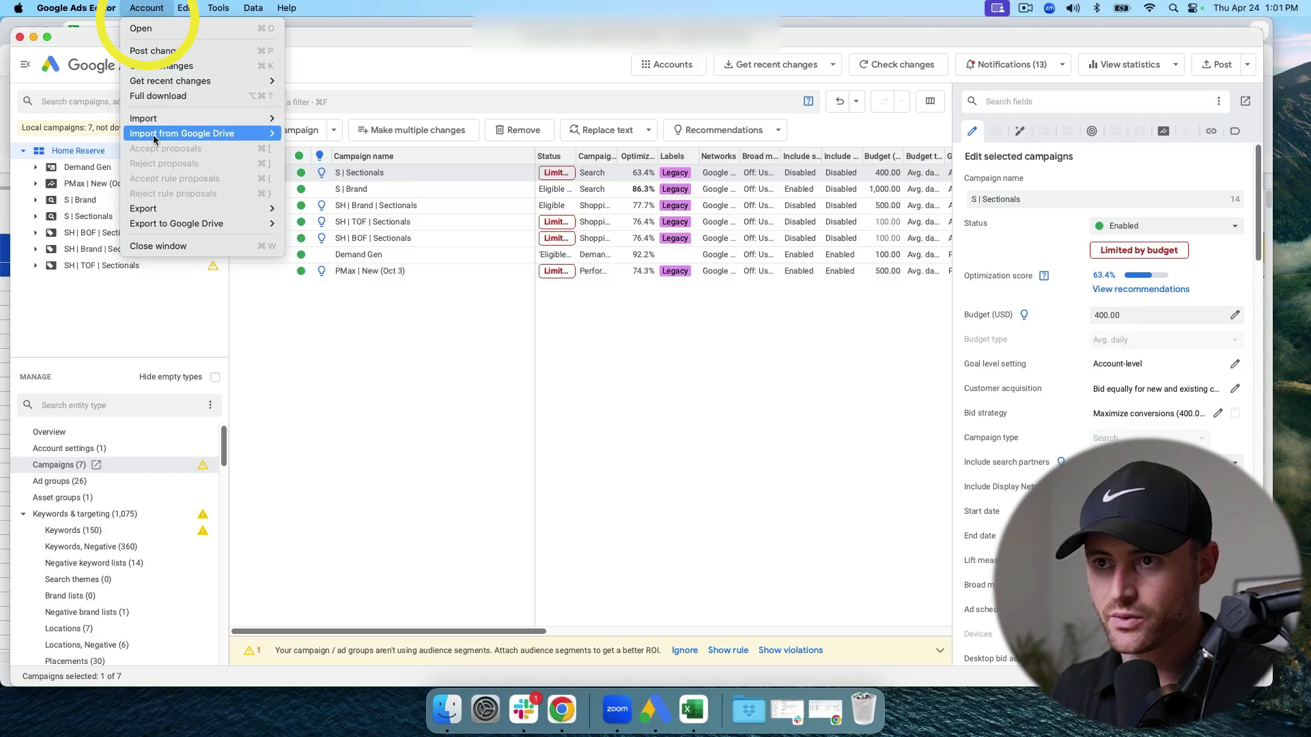
pyautogui.moveTo(211, 121)
pyautogui.click(355, 135)
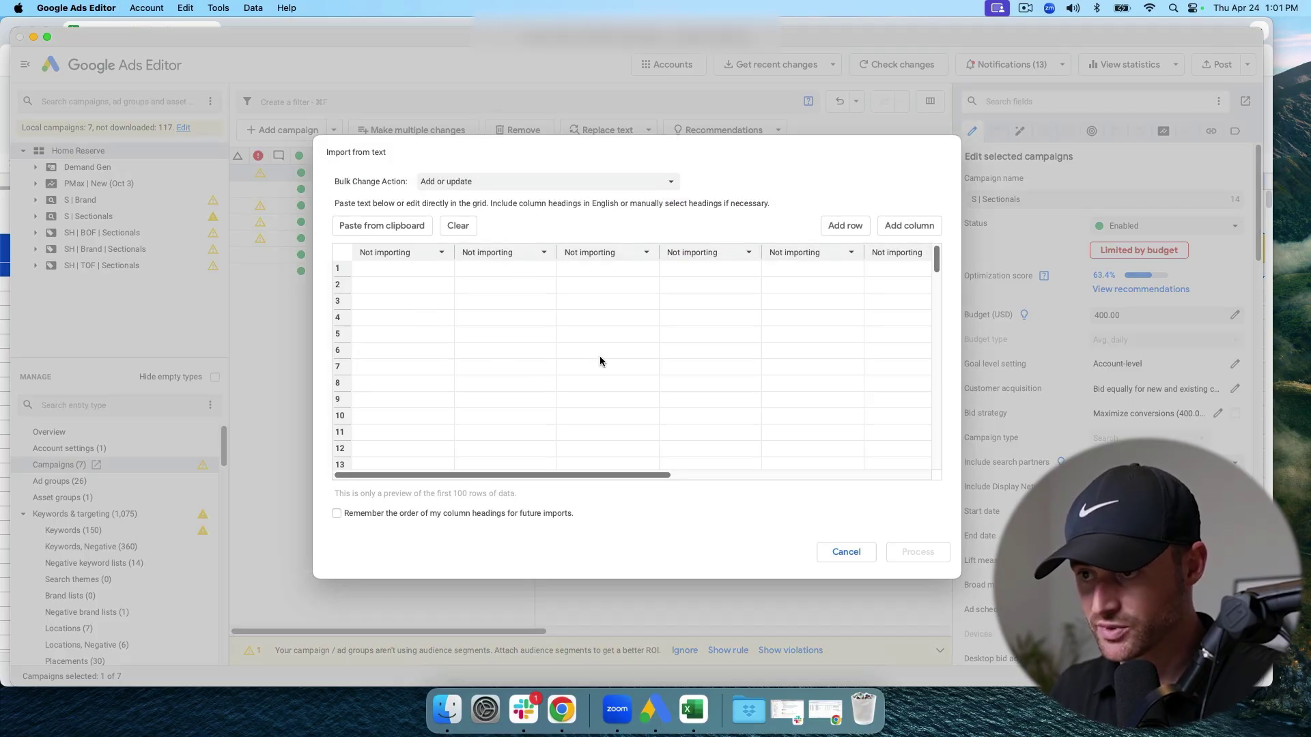
pyautogui.press('super+v')
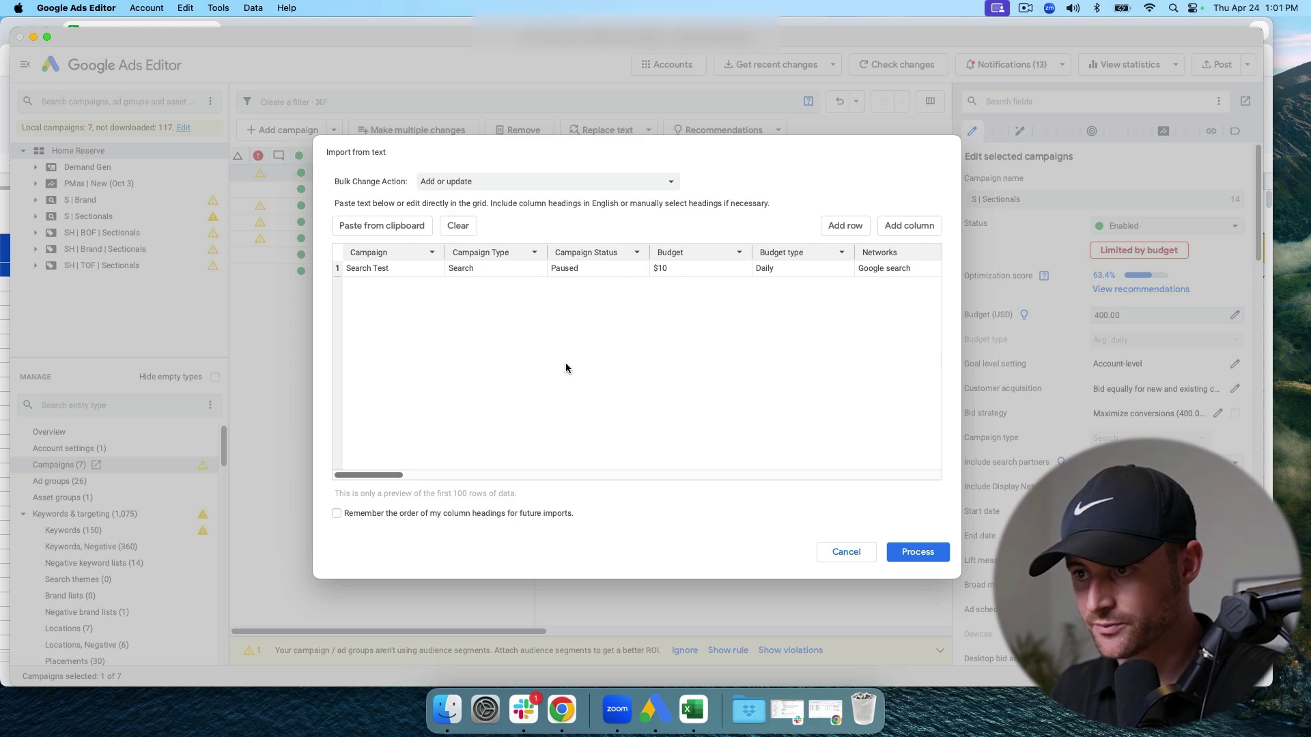
pyautogui.moveTo(393, 475); pyautogui.dragTo(950, 501)
pyautogui.click(924, 554)
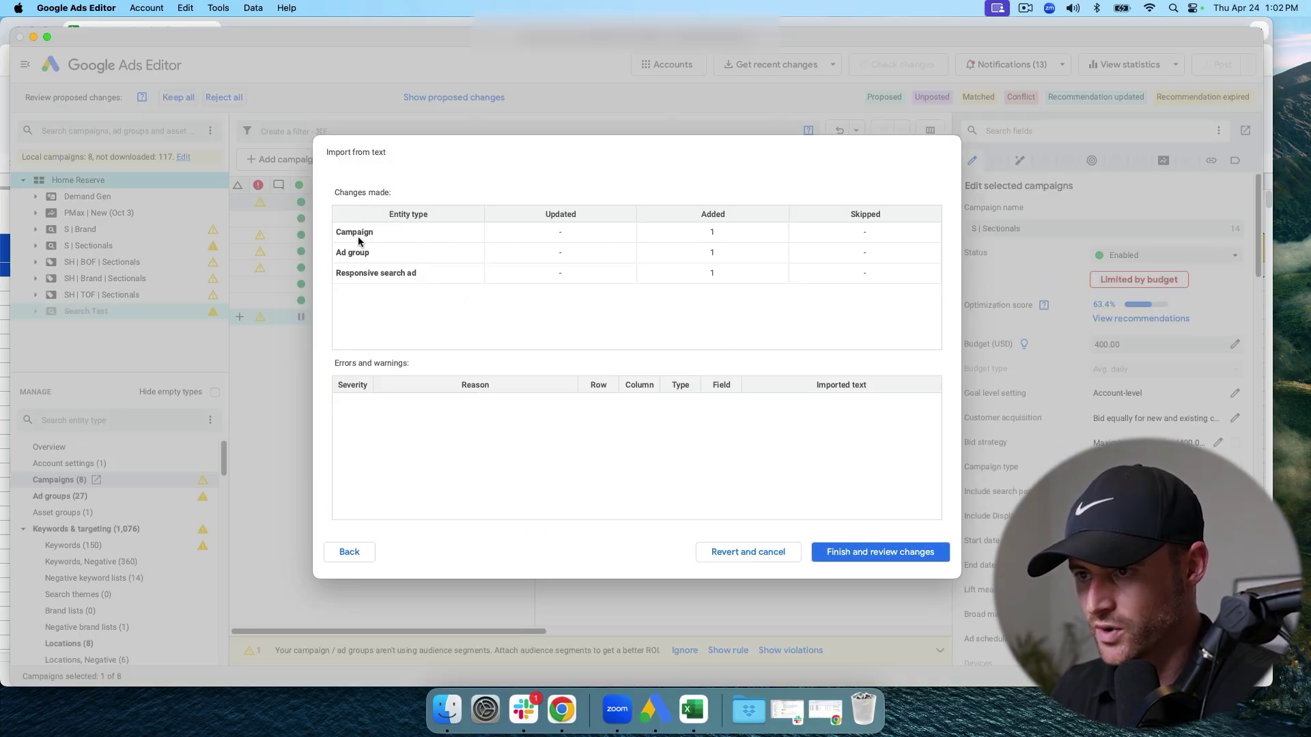
pyautogui.click(862, 553)
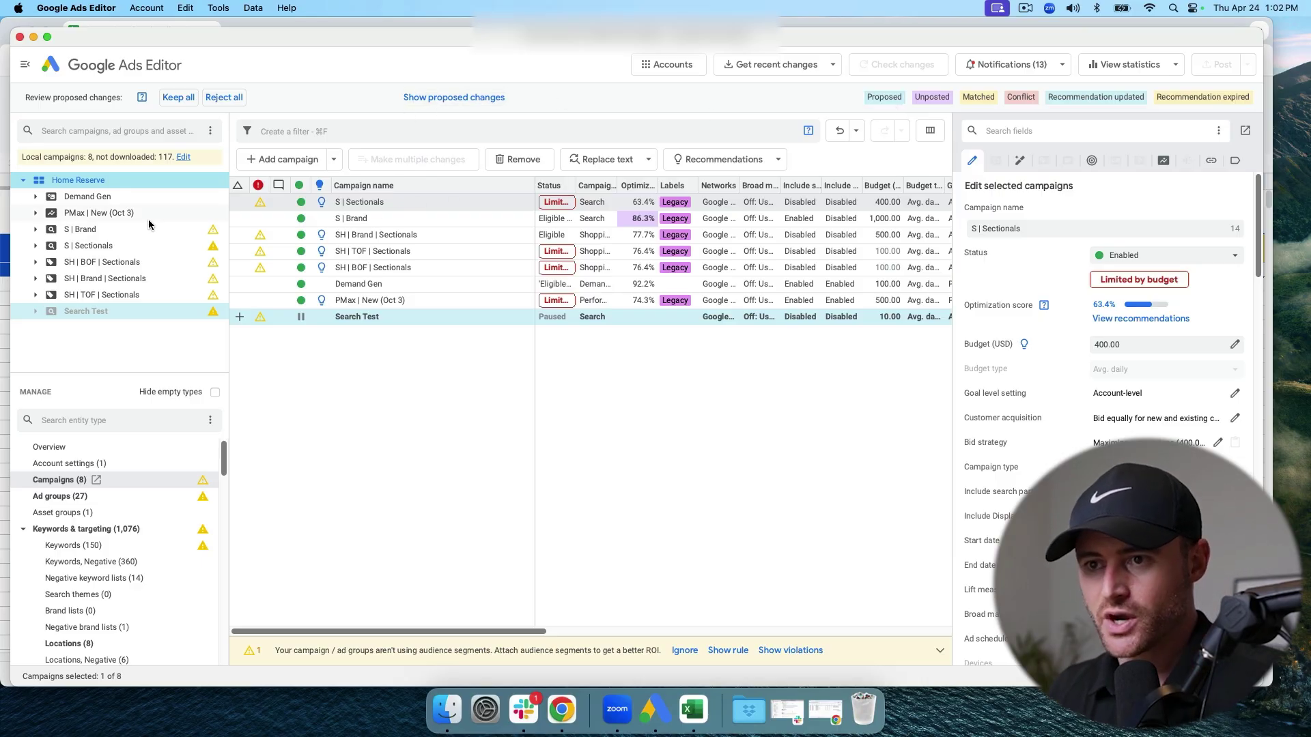
# Select the Search Test campaign and ignore its warnings, including those on search partners, too few image assets and missing audience segments
pyautogui.scroll(-5, 142, 471)
pyautogui.scroll(5, 176, 556)
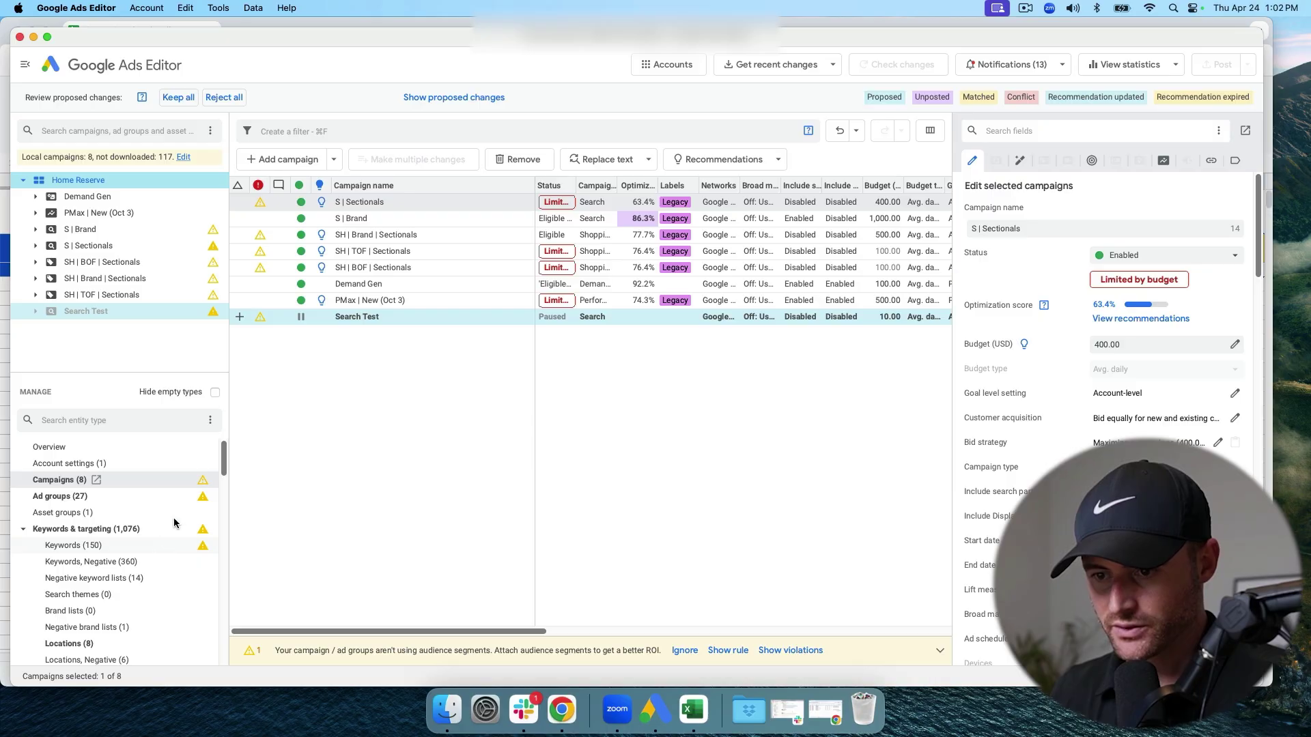
pyautogui.click(101, 311)
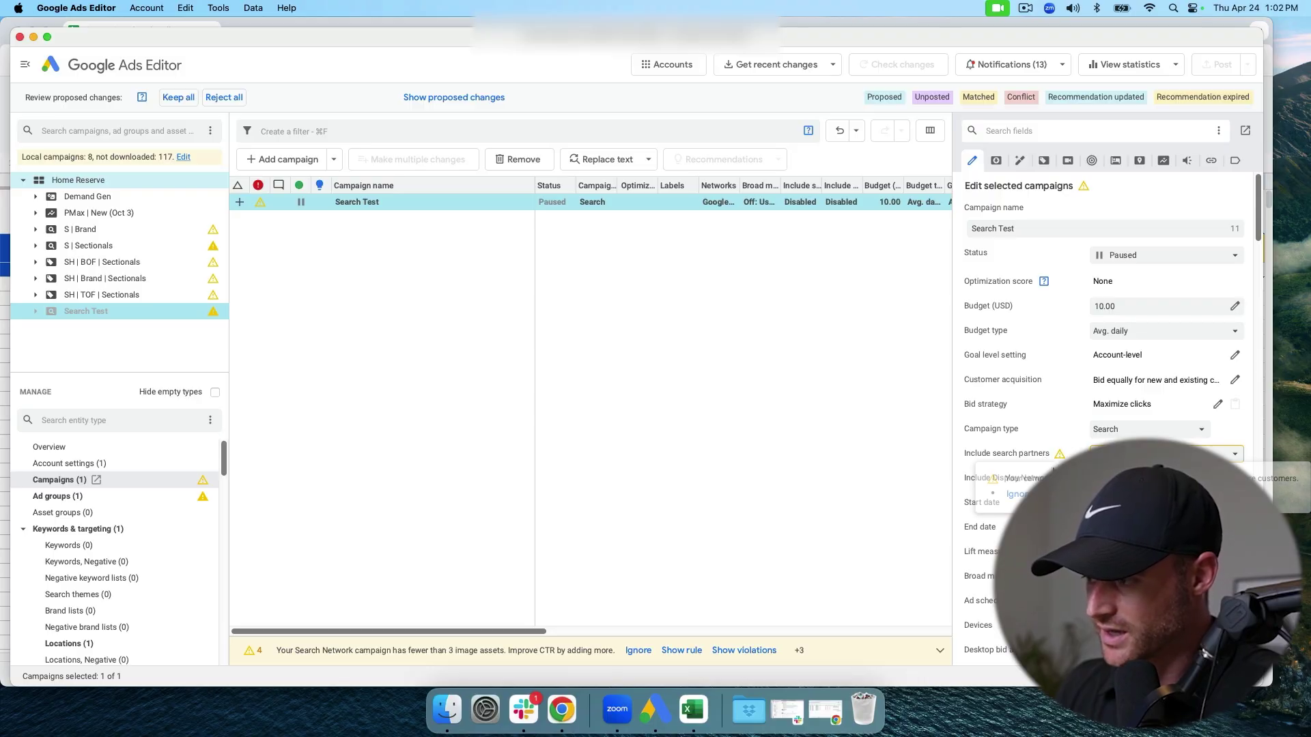
pyautogui.moveTo(1062, 453)
pyautogui.click(1030, 485)
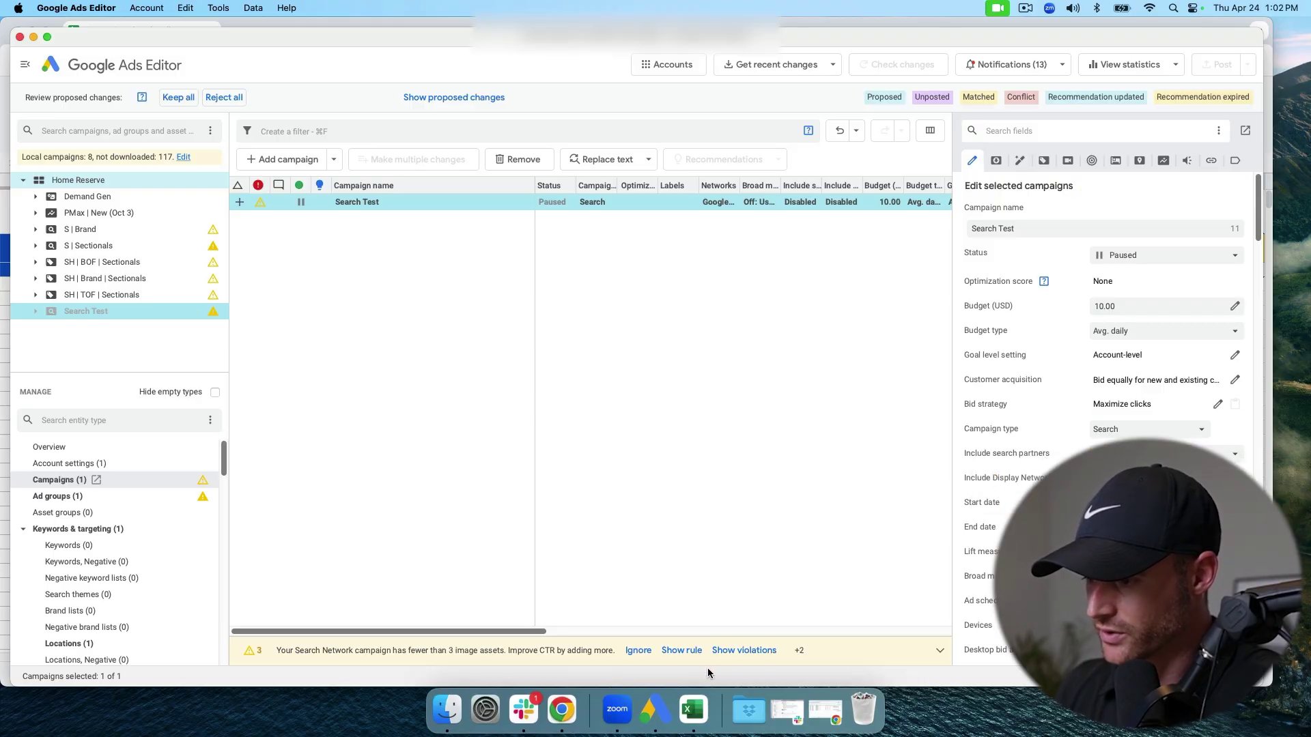
pyautogui.click(639, 651)
pyautogui.click(616, 651)
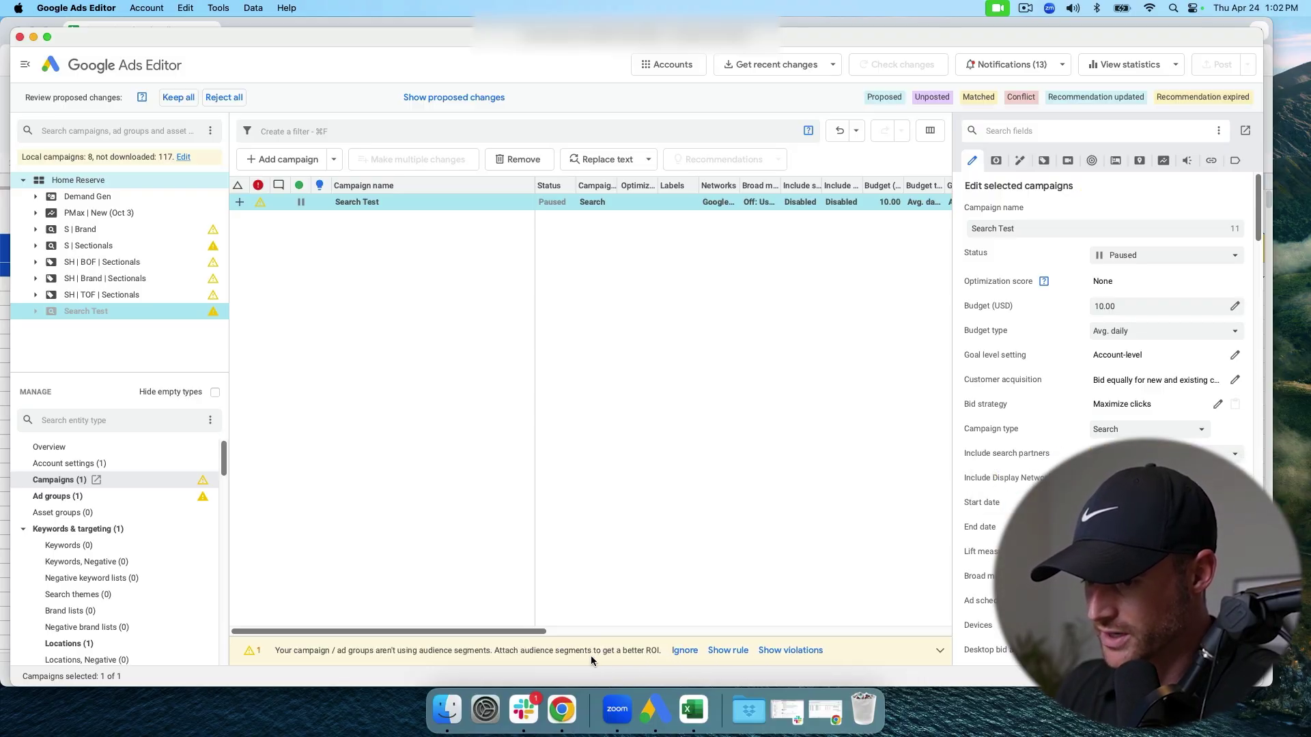
pyautogui.click(676, 651)
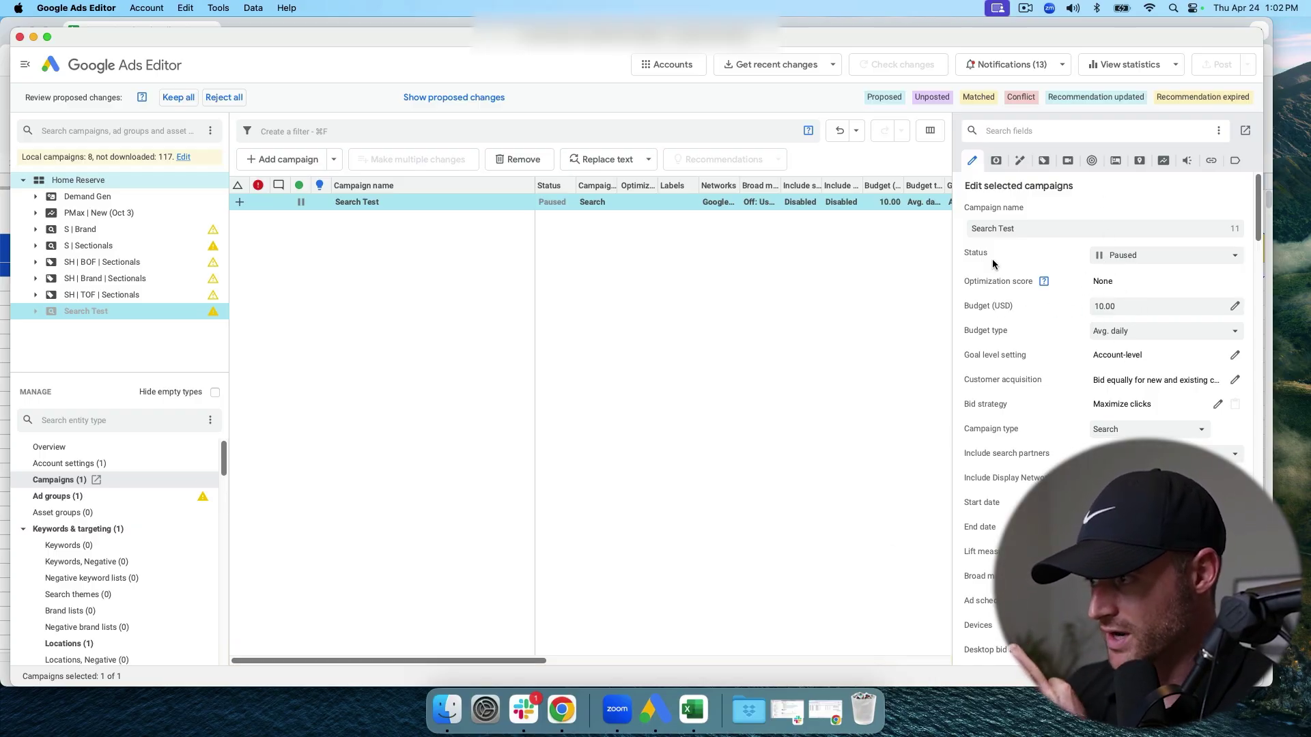
# Review the Search Test campaign's settings, its ad group and its location targeting
pyautogui.scroll(-3, 1086, 293)
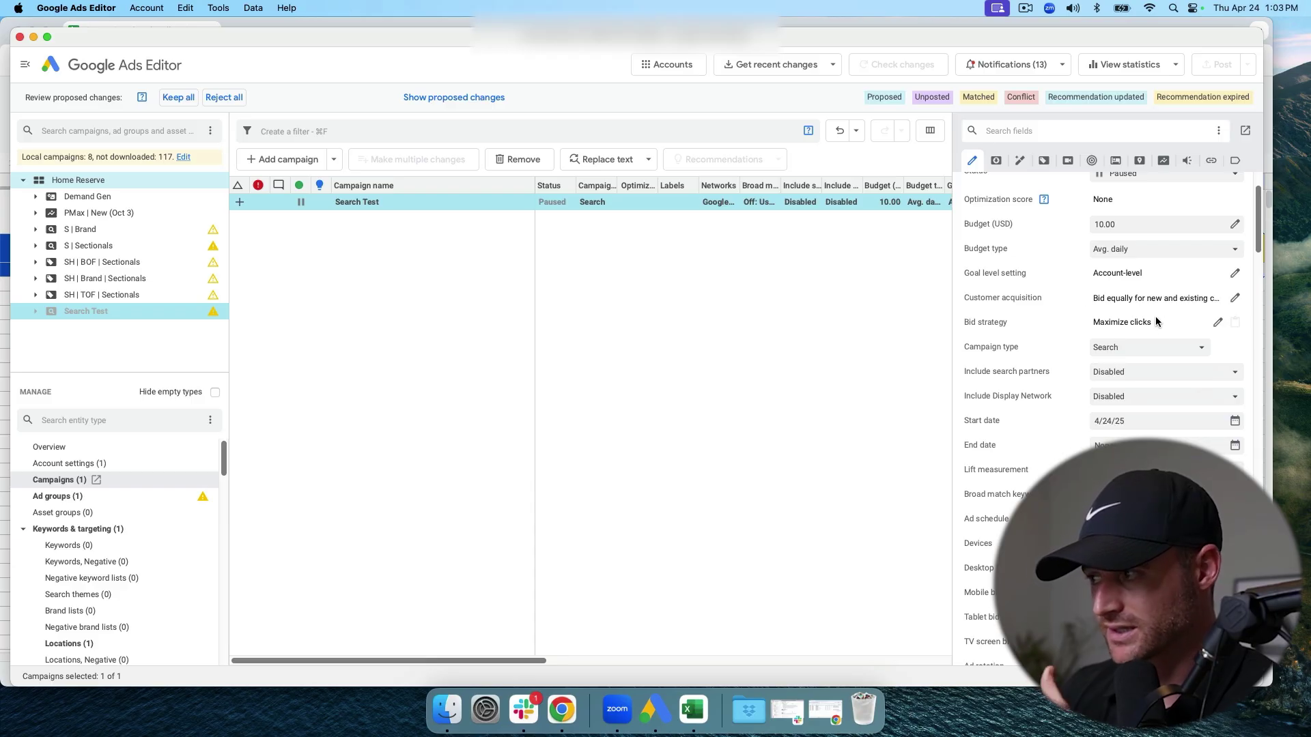
pyautogui.scroll(-13, 1162, 316)
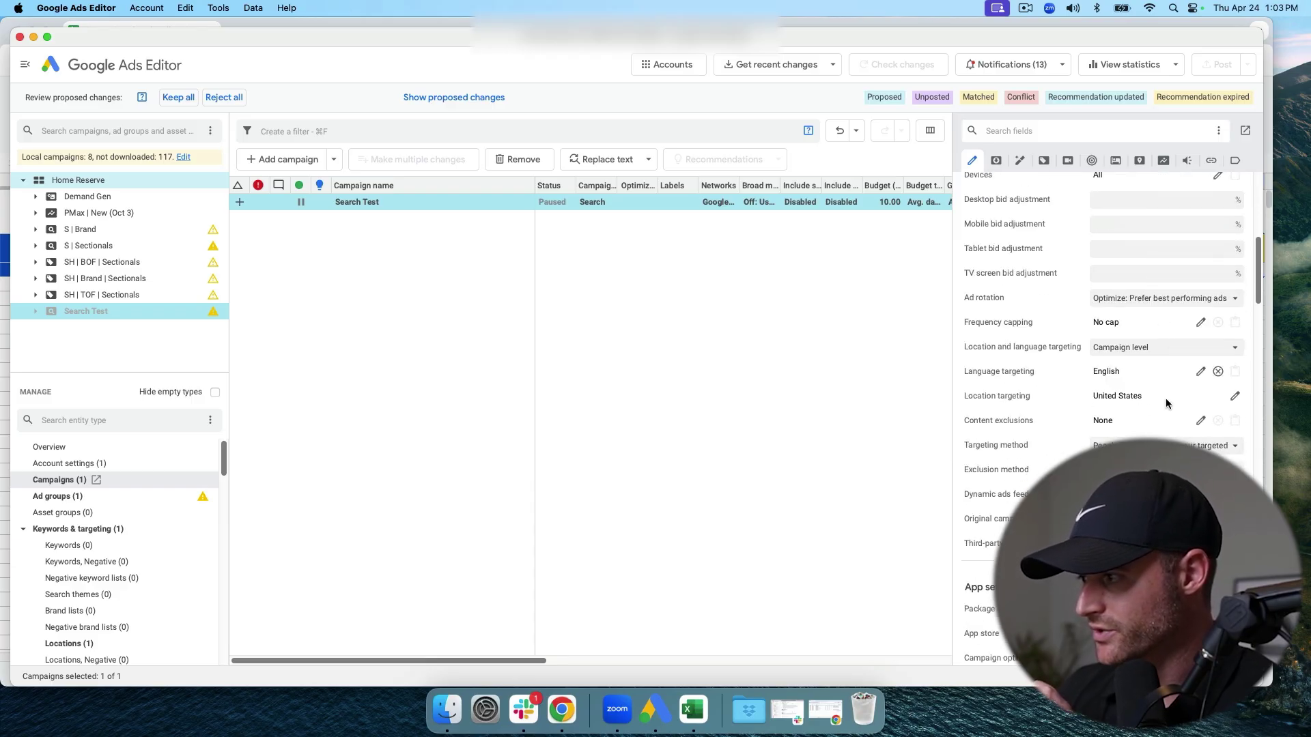
pyautogui.click(121, 503)
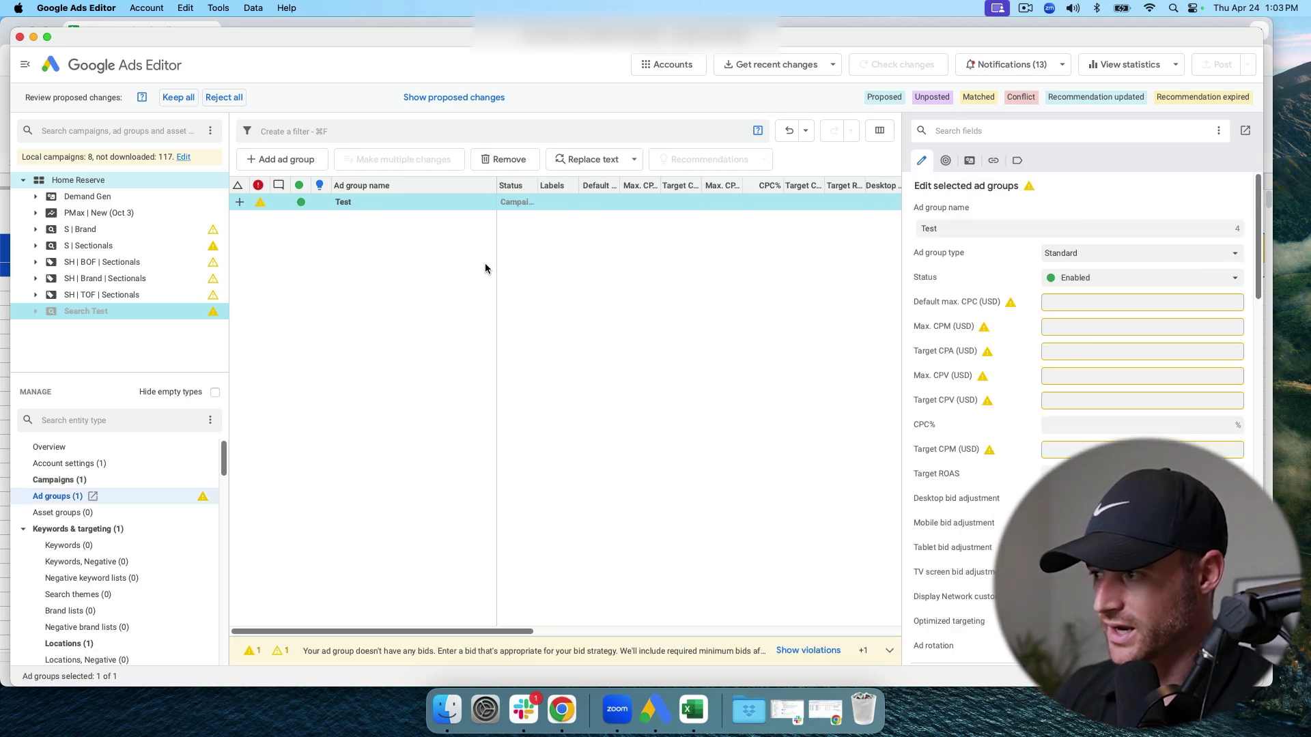
pyautogui.scroll(-3, 168, 483)
pyautogui.click(69, 546)
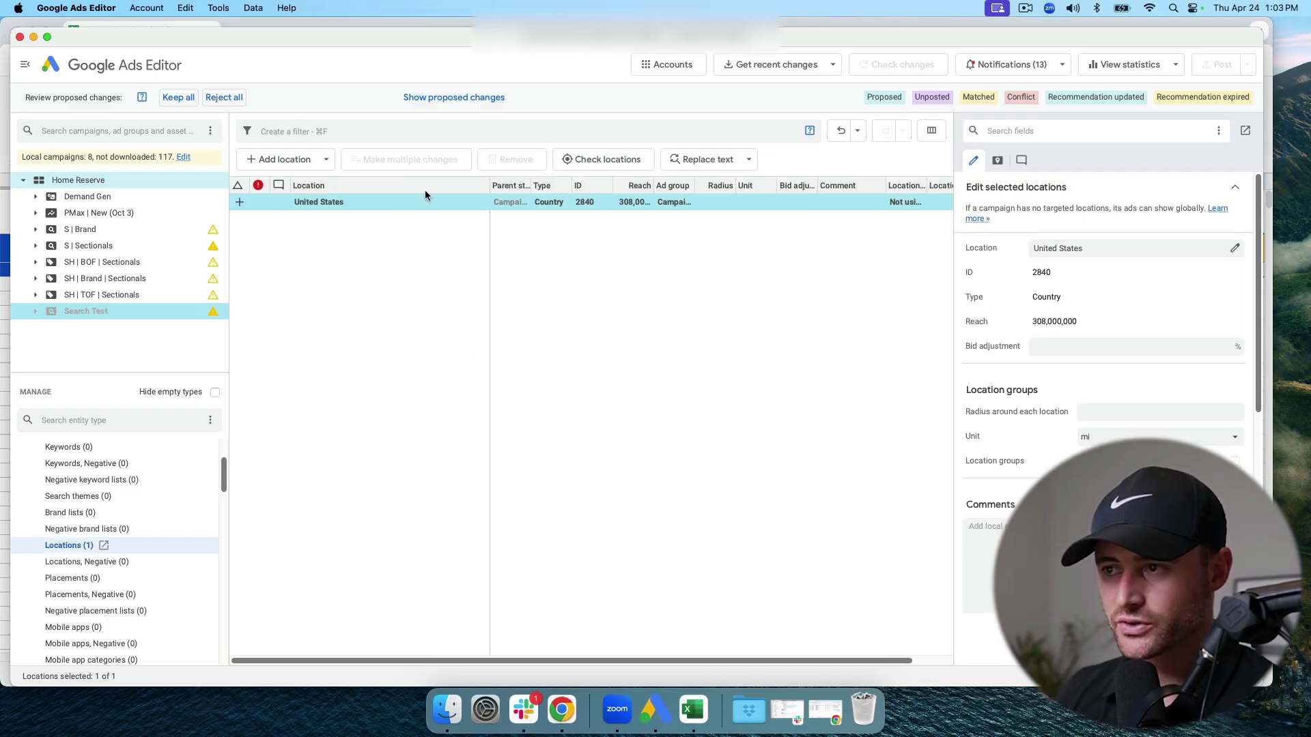
pyautogui.keyDown('super'); pyautogui.click(393, 200); pyautogui.keyUp('super')
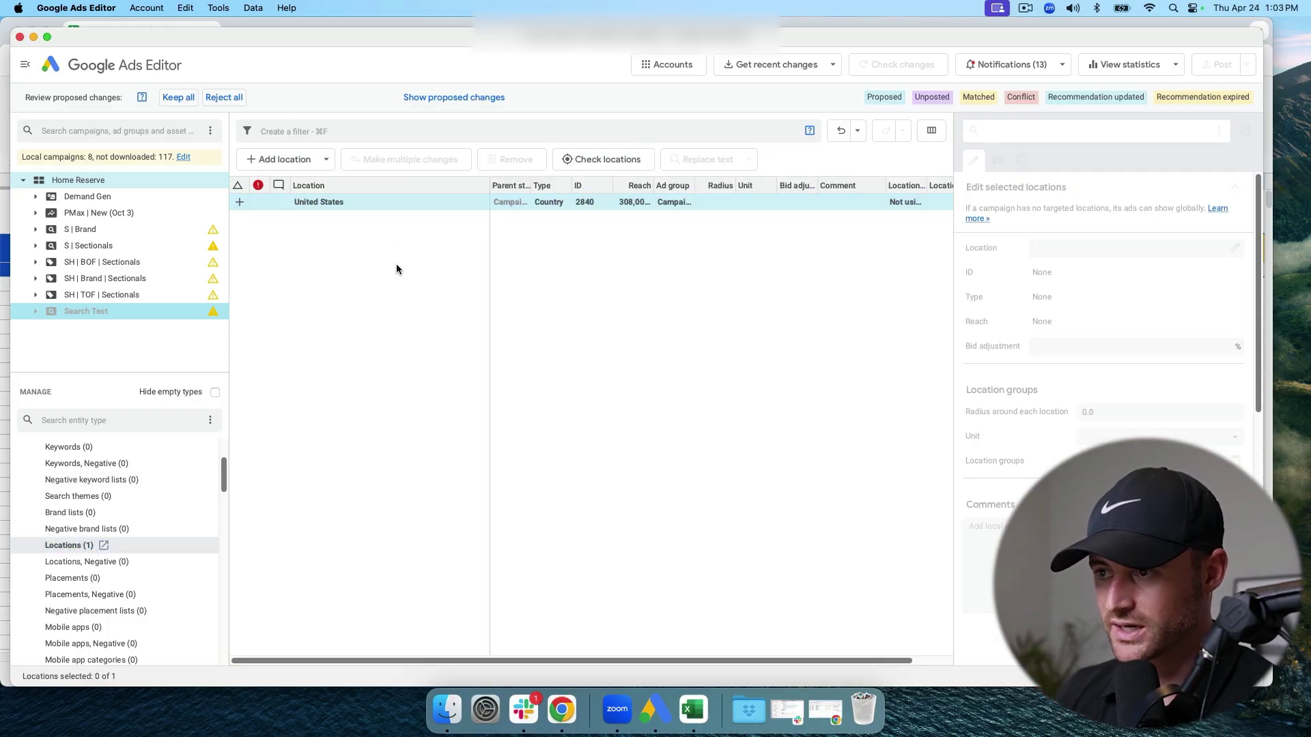
pyautogui.click(547, 200)
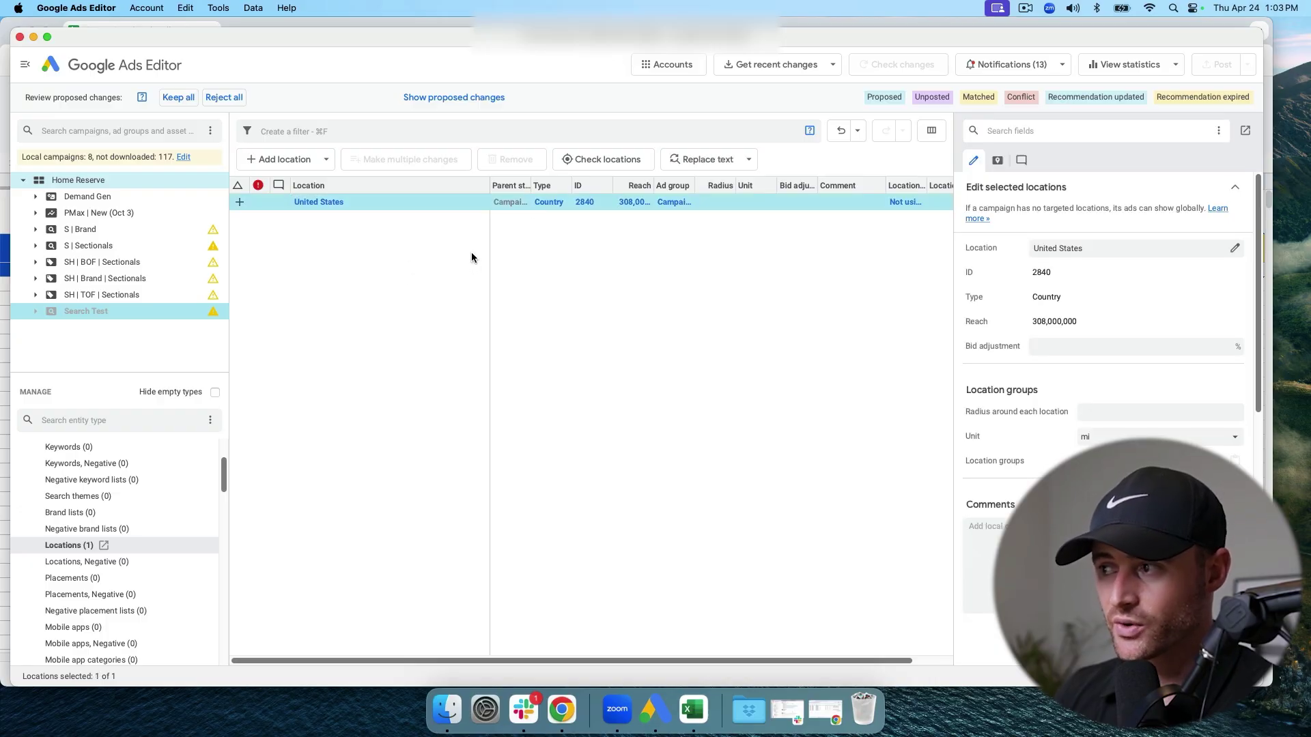
# Examine the headlines, descriptions and final URL of the Search Test campaign's responsive search ad
pyautogui.scroll(-5, 142, 544)
pyautogui.scroll(-8, 142, 544)
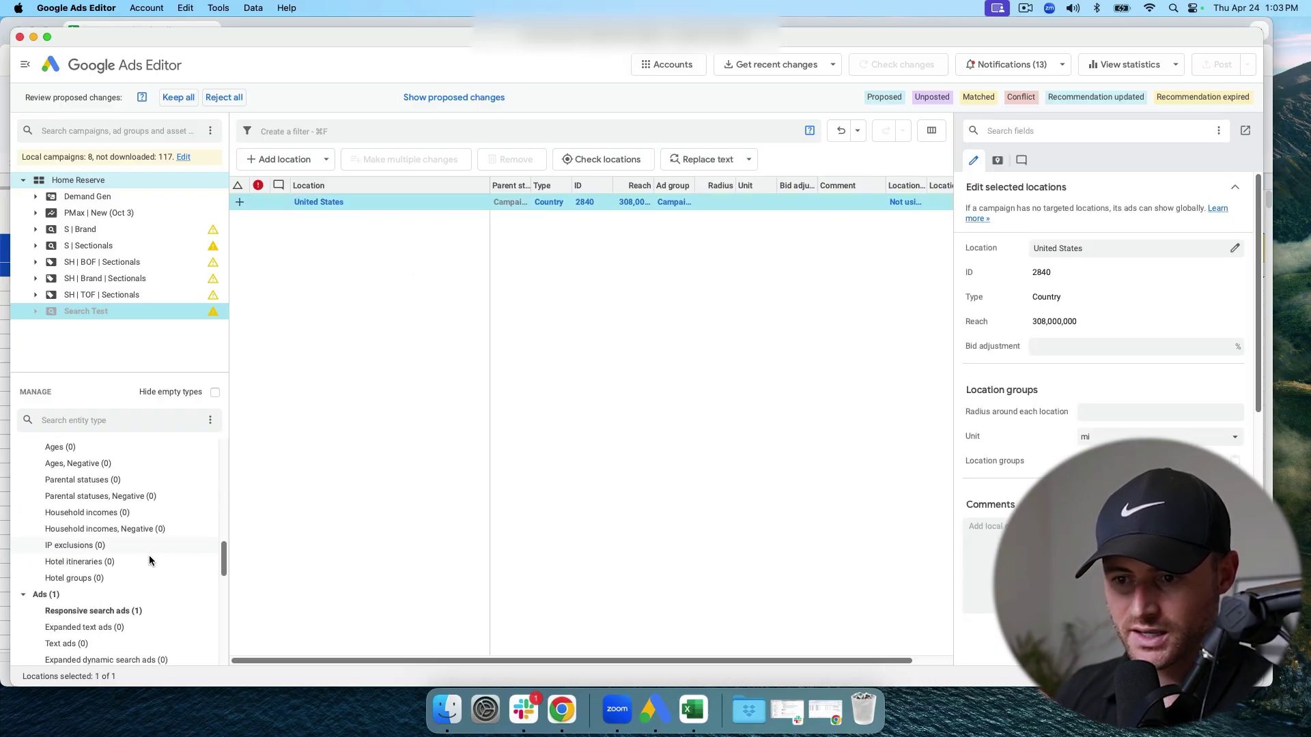
pyautogui.click(131, 514)
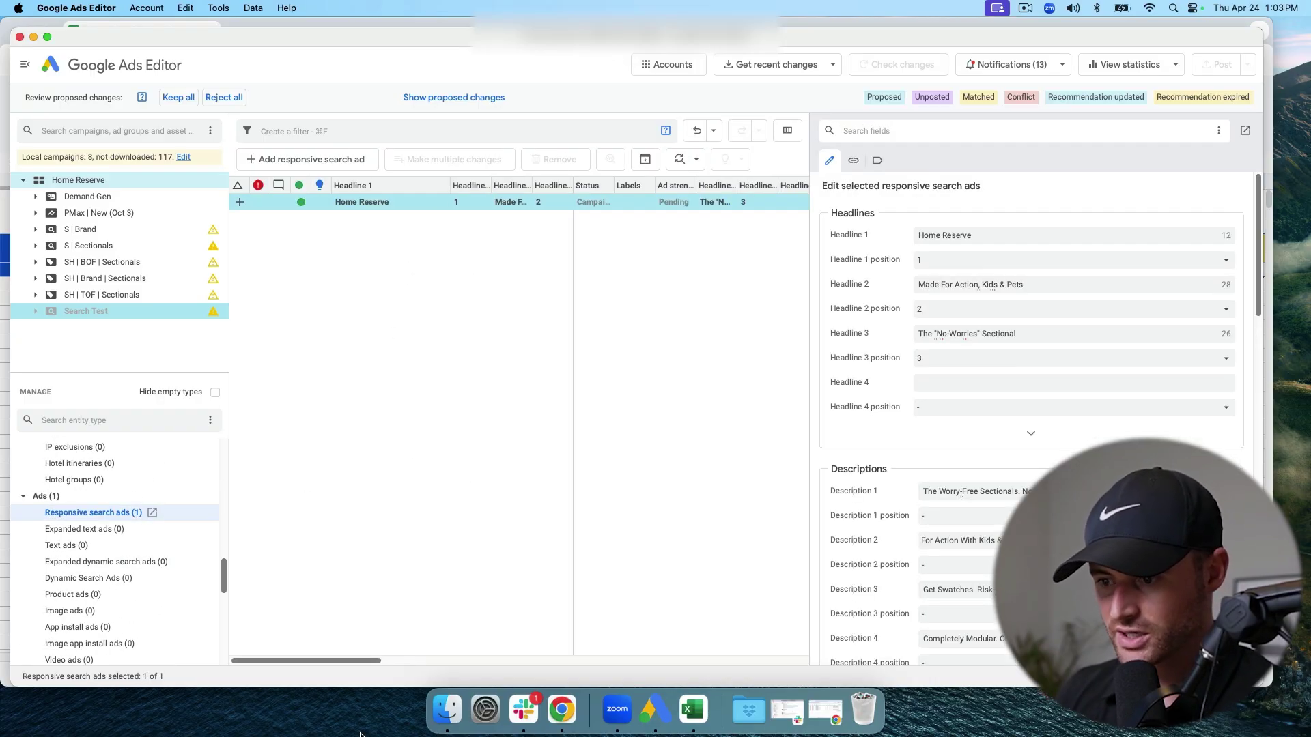
pyautogui.moveTo(366, 661); pyautogui.dragTo(311, 691)
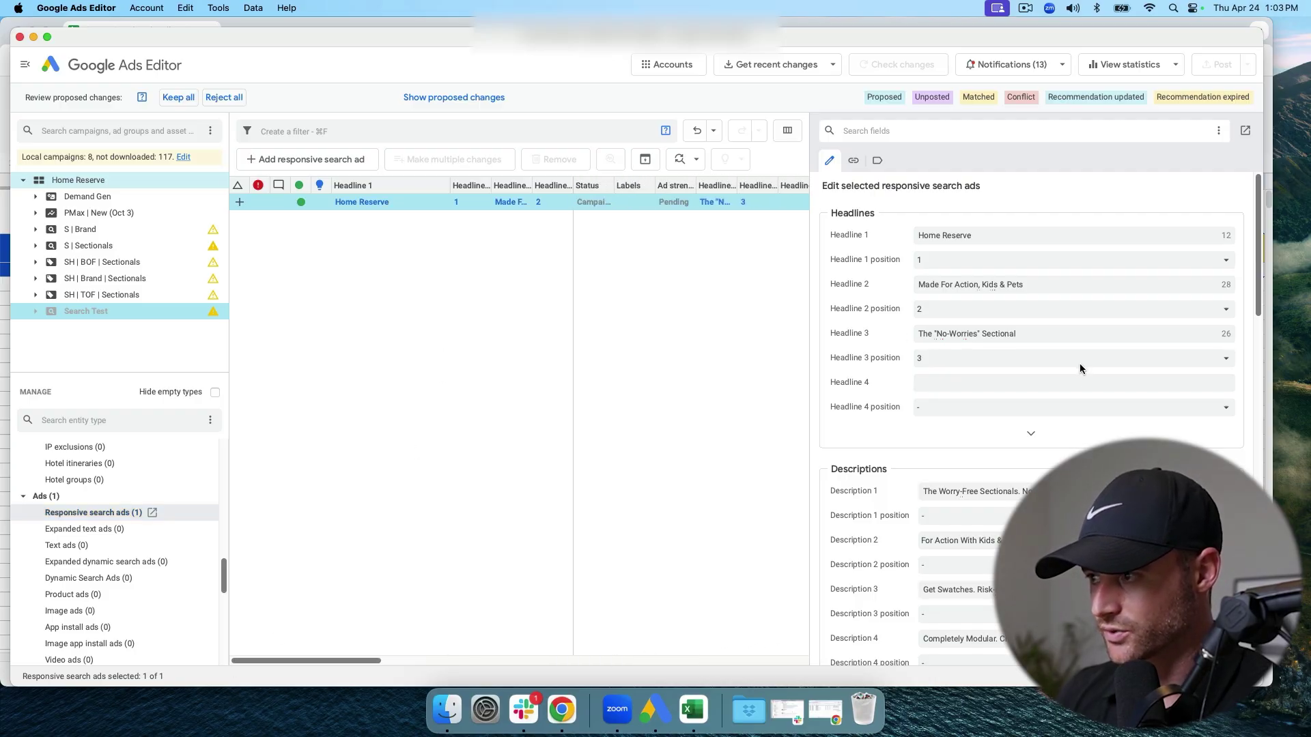
pyautogui.scroll(-10, 1011, 409)
pyautogui.scroll(5, 1011, 442)
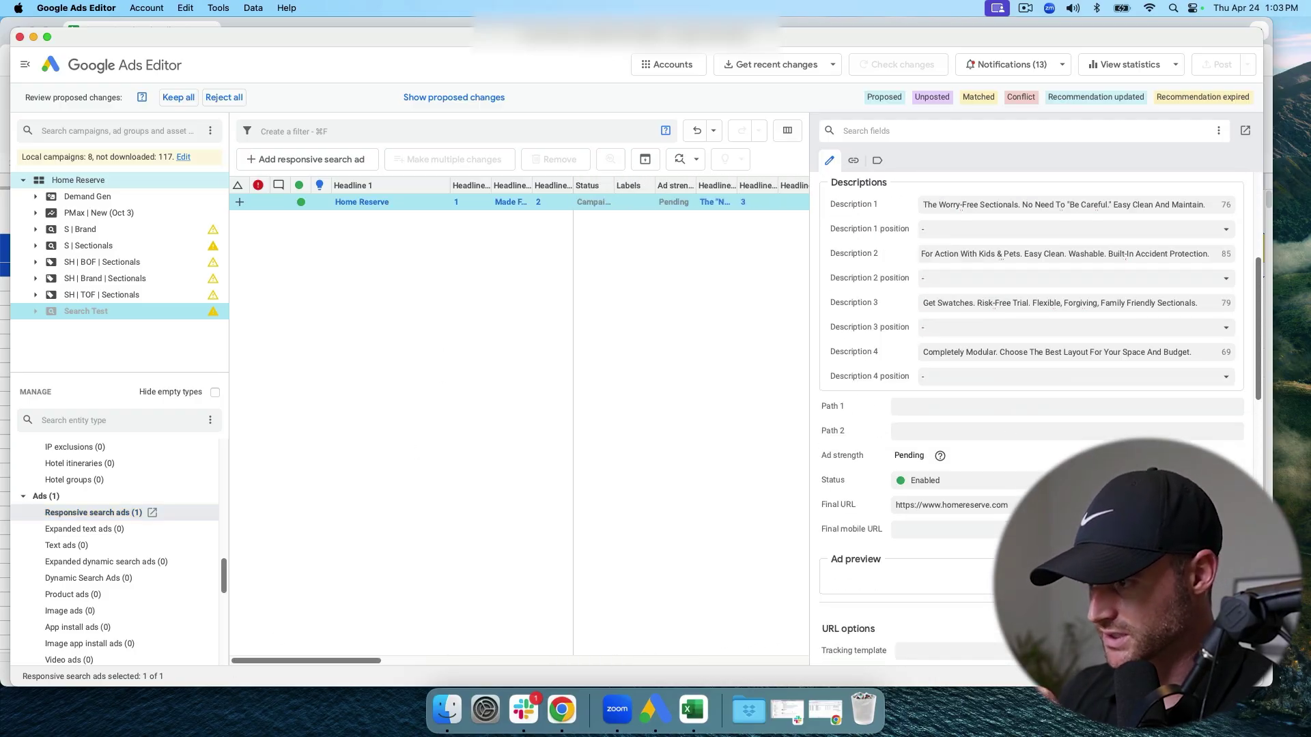
pyautogui.scroll(-8, 1023, 442)
pyautogui.scroll(15, 902, 397)
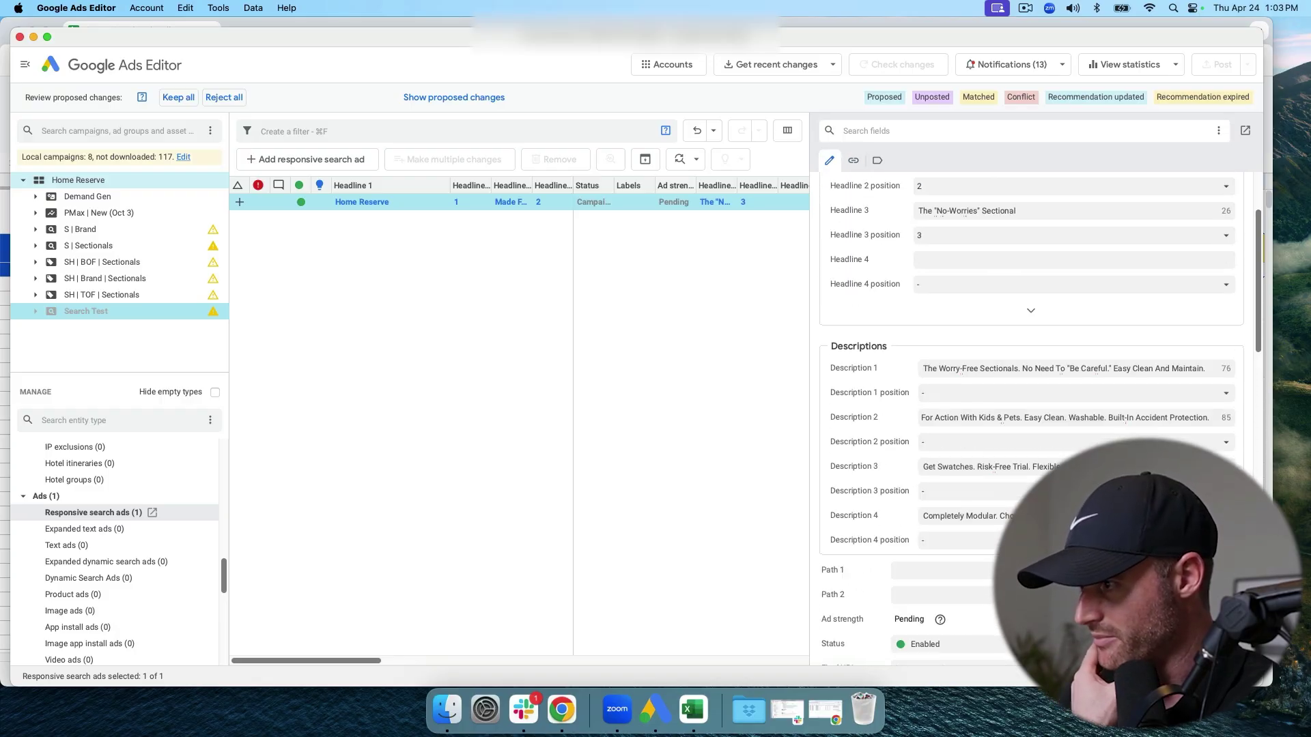
pyautogui.scroll(10, 106, 532)
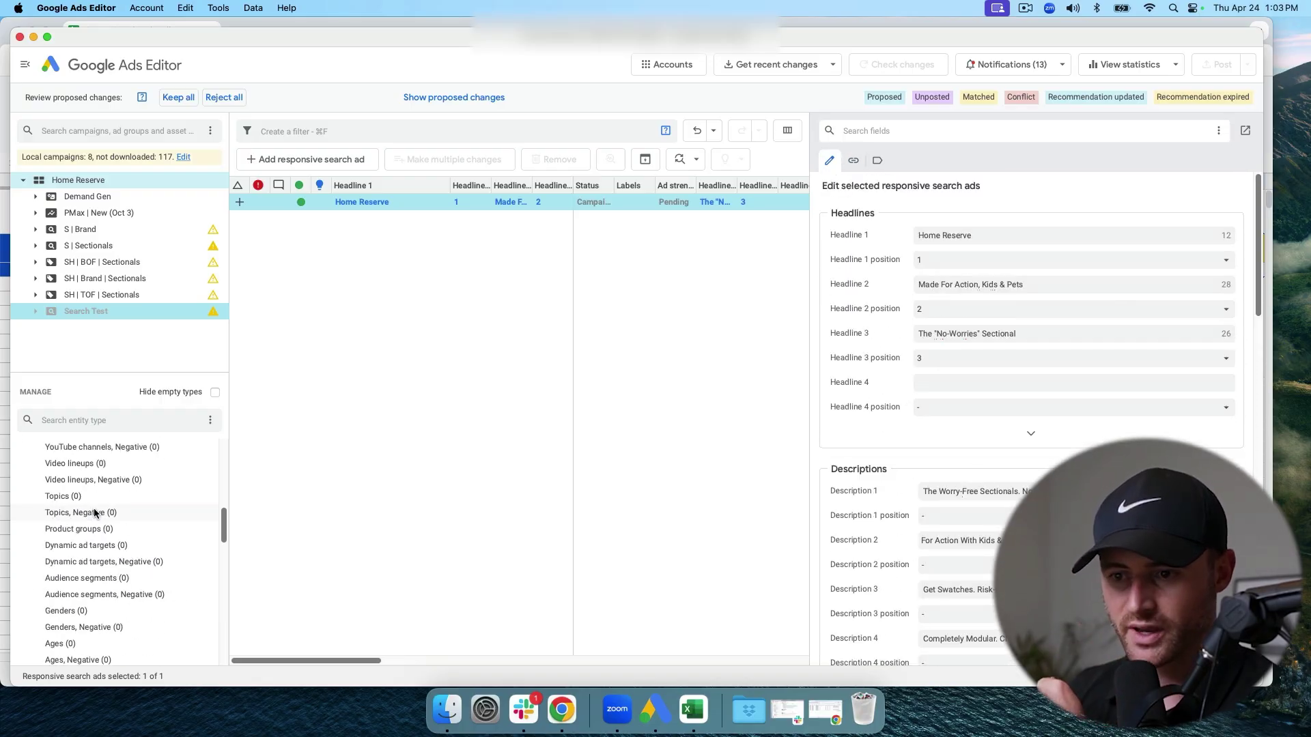
# Recheck the campaign's targeted location, and look at the template in Google Sheets before returning to Google Ads Editor
pyautogui.click(106, 593)
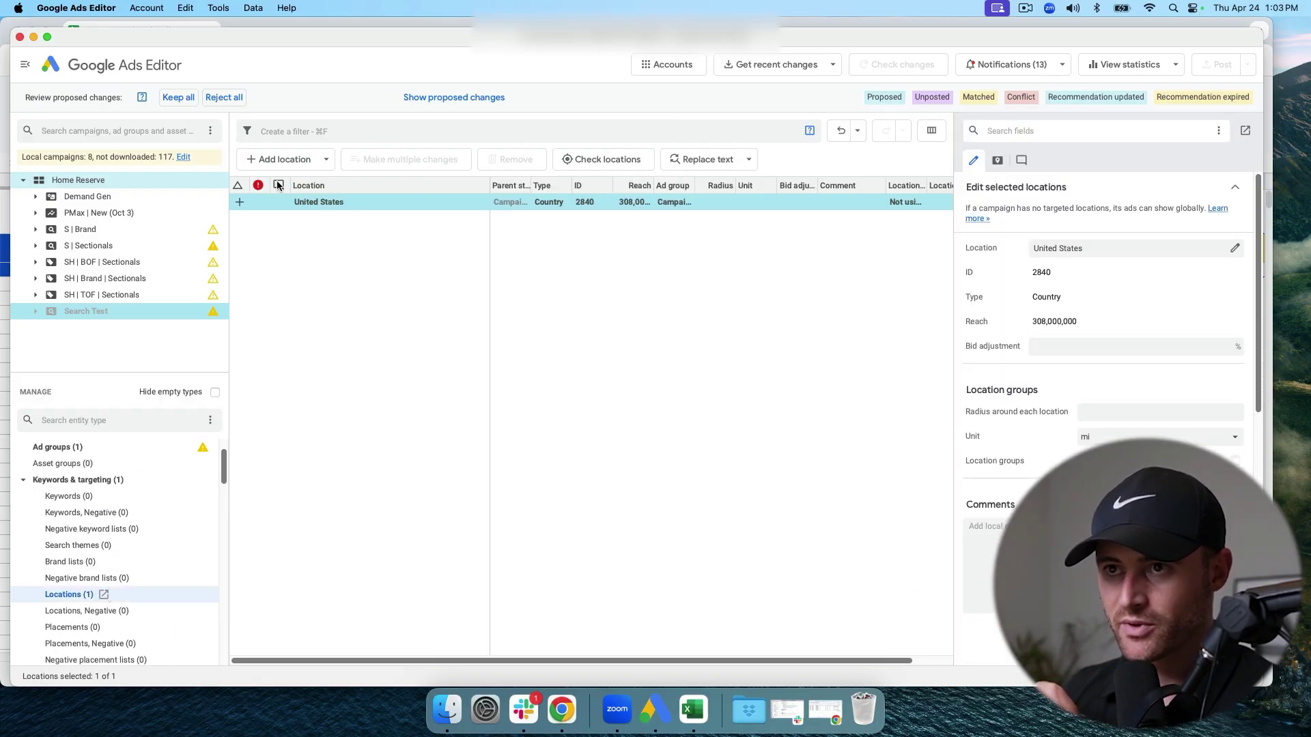
pyautogui.moveTo(334, 42); pyautogui.dragTo(338, 65)
pyautogui.click(338, 47)
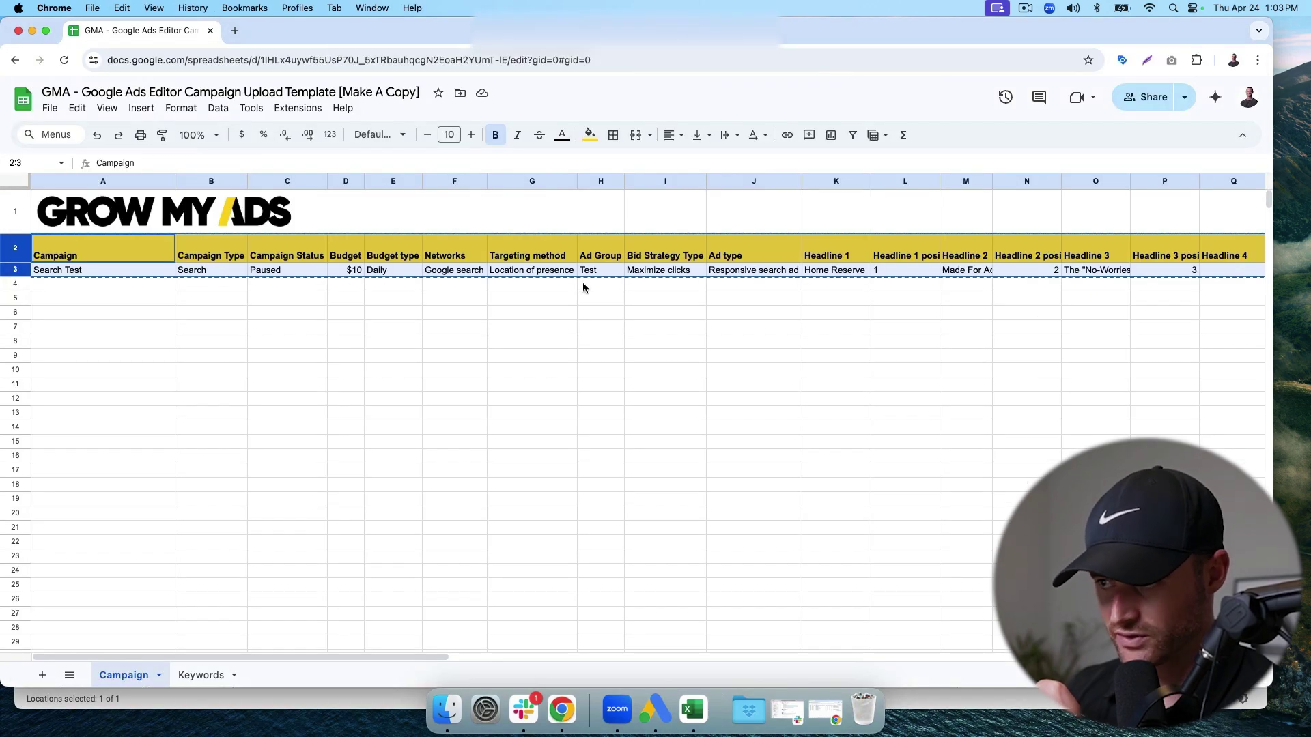
pyautogui.click(354, 695)
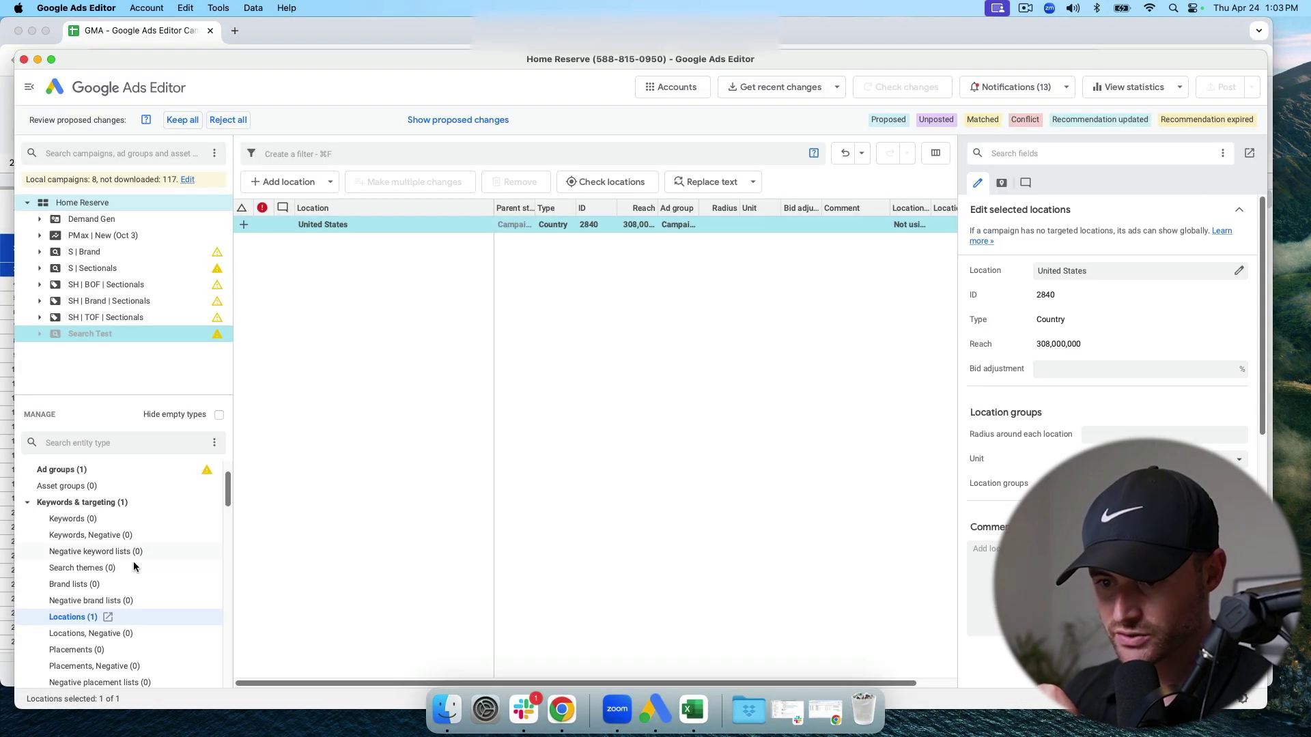
# Set the default max. CPC of the Search Test campaign's Test ad group to 1.00 USD
pyautogui.click(158, 514)
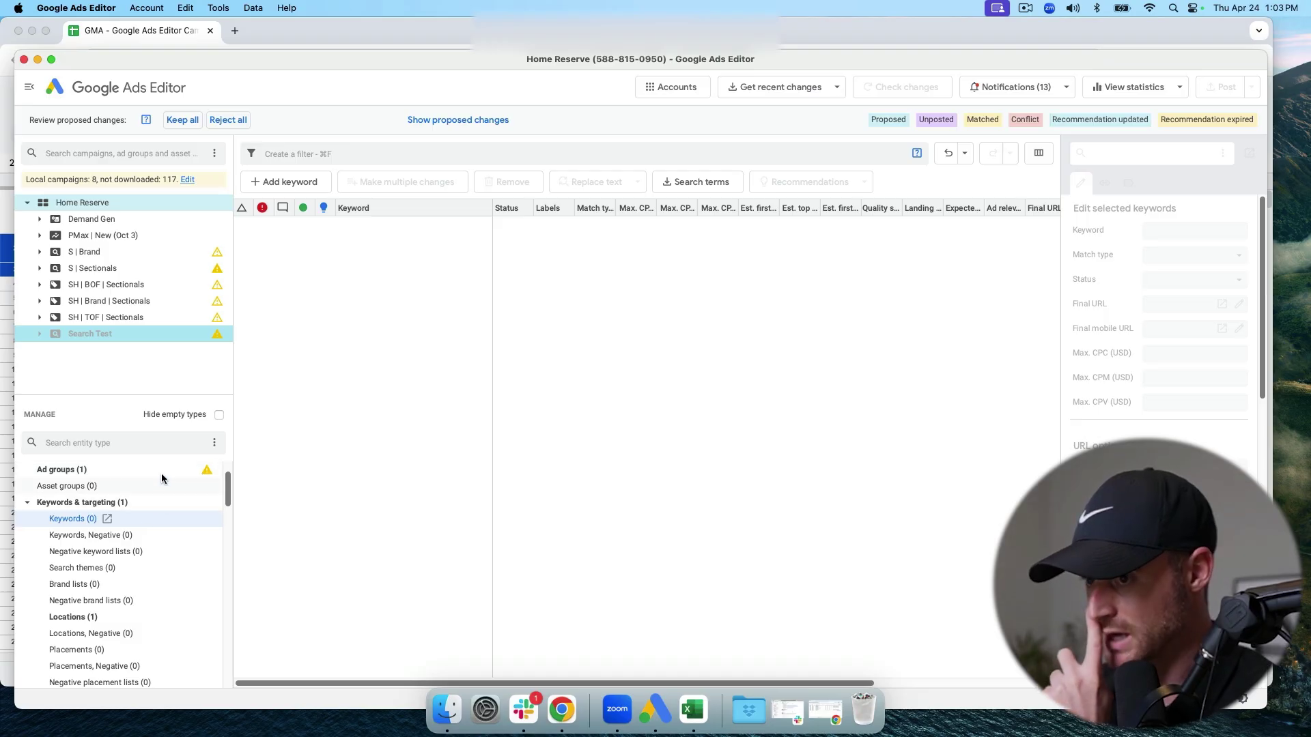
pyautogui.click(108, 475)
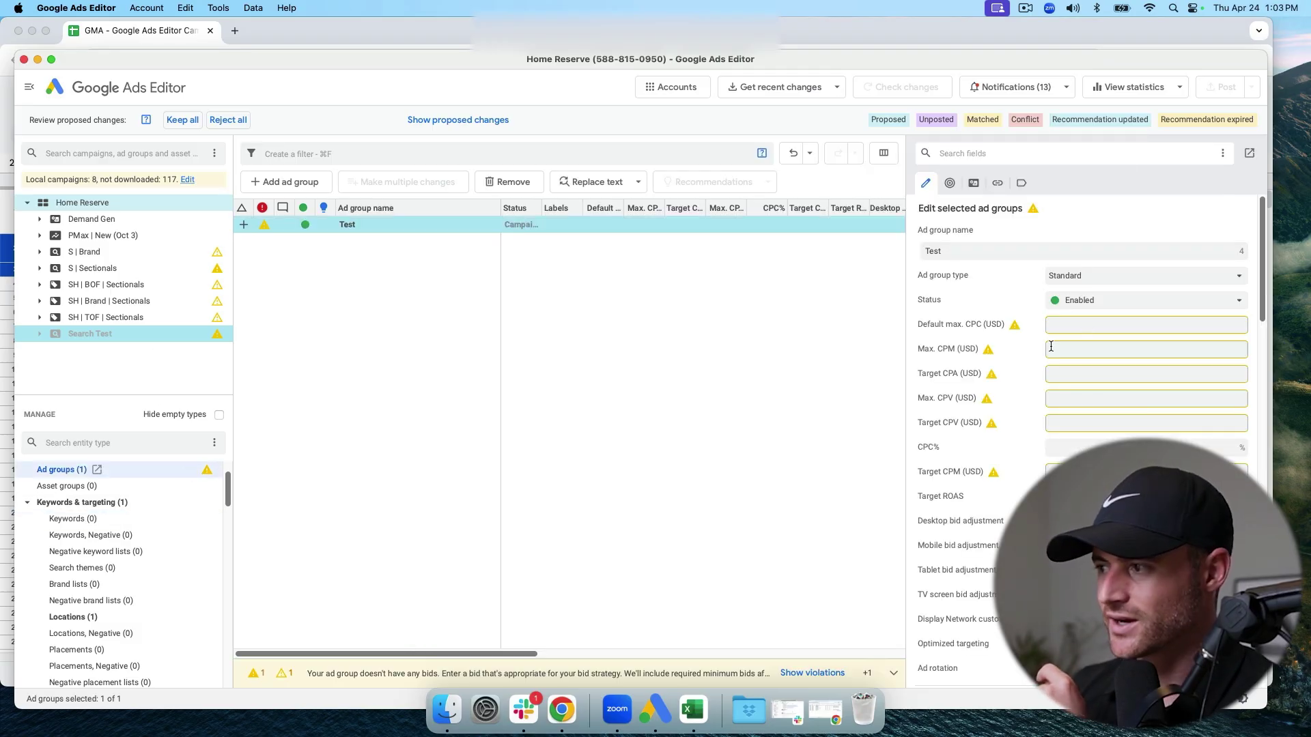
pyautogui.click(1195, 322)
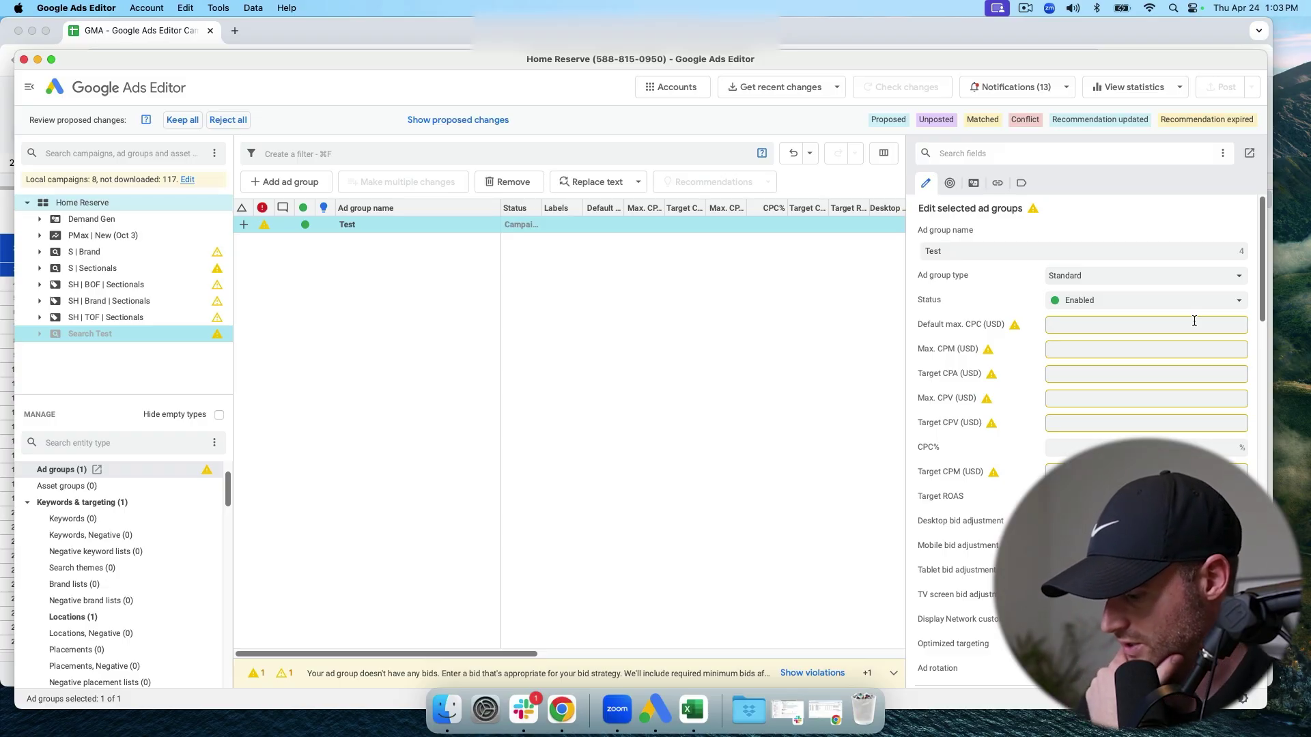
pyautogui.write('1.0')
pyautogui.press('Return')
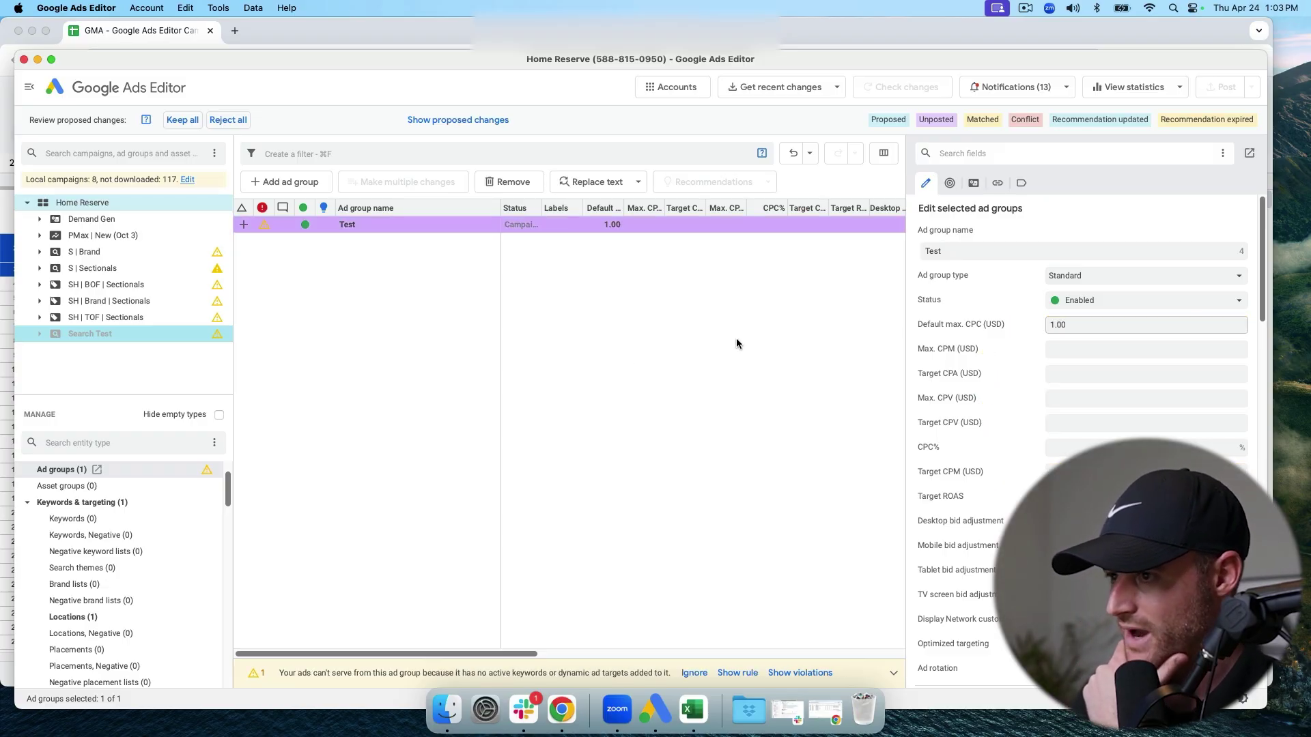
pyautogui.click(675, 334)
# Expand the Search Test campaign and look through the Test ad group's targeting and bid settings
pyautogui.click(39, 334)
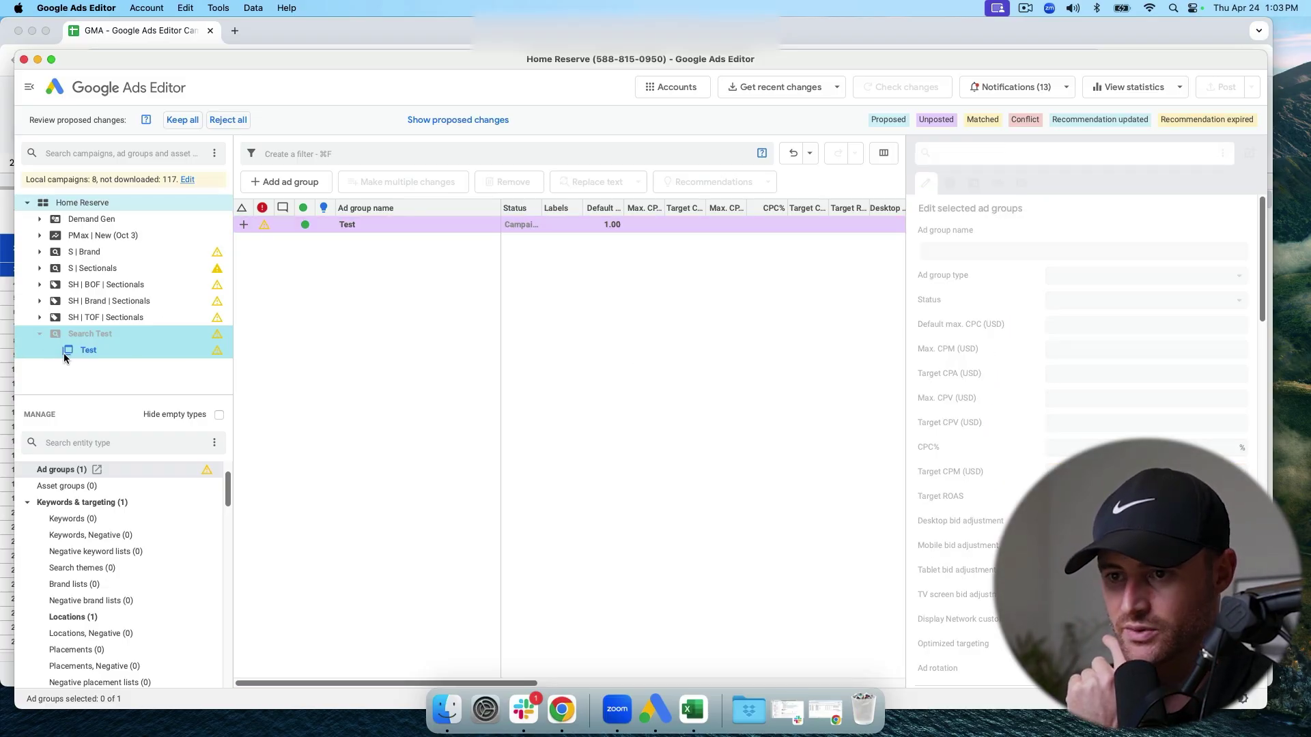
pyautogui.click(84, 350)
pyautogui.scroll(-15, 1092, 273)
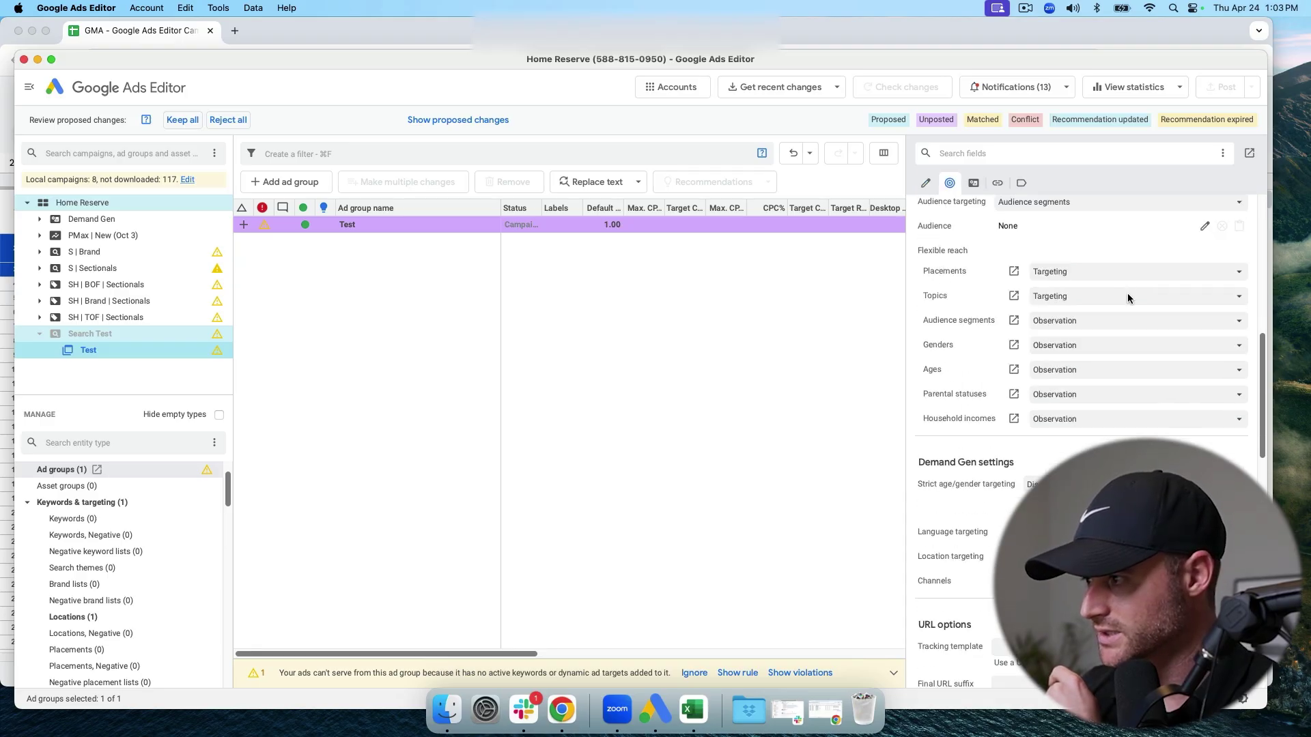
pyautogui.scroll(5, 1129, 293)
pyautogui.scroll(10, 1093, 273)
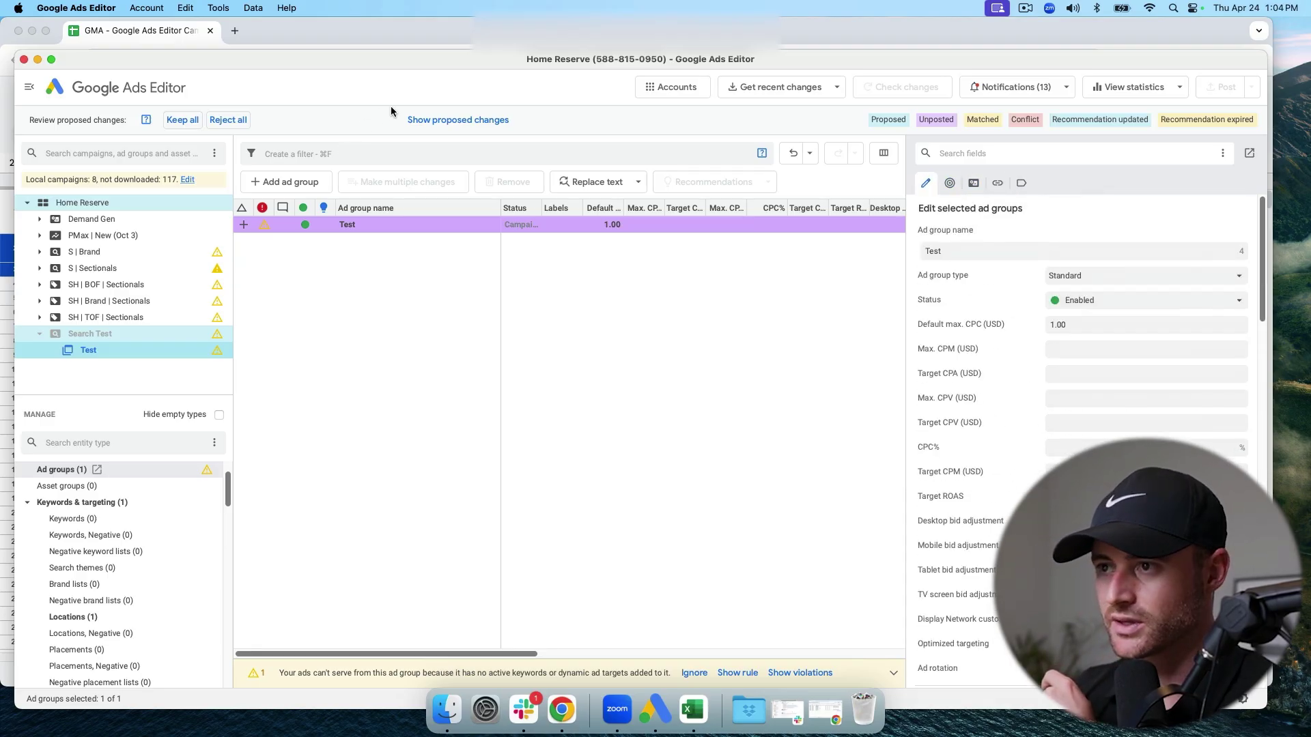
# Show only the proposed changes in the account's campaign list
pyautogui.click(458, 120)
pyautogui.moveTo(486, 682); pyautogui.dragTo(360, 709)
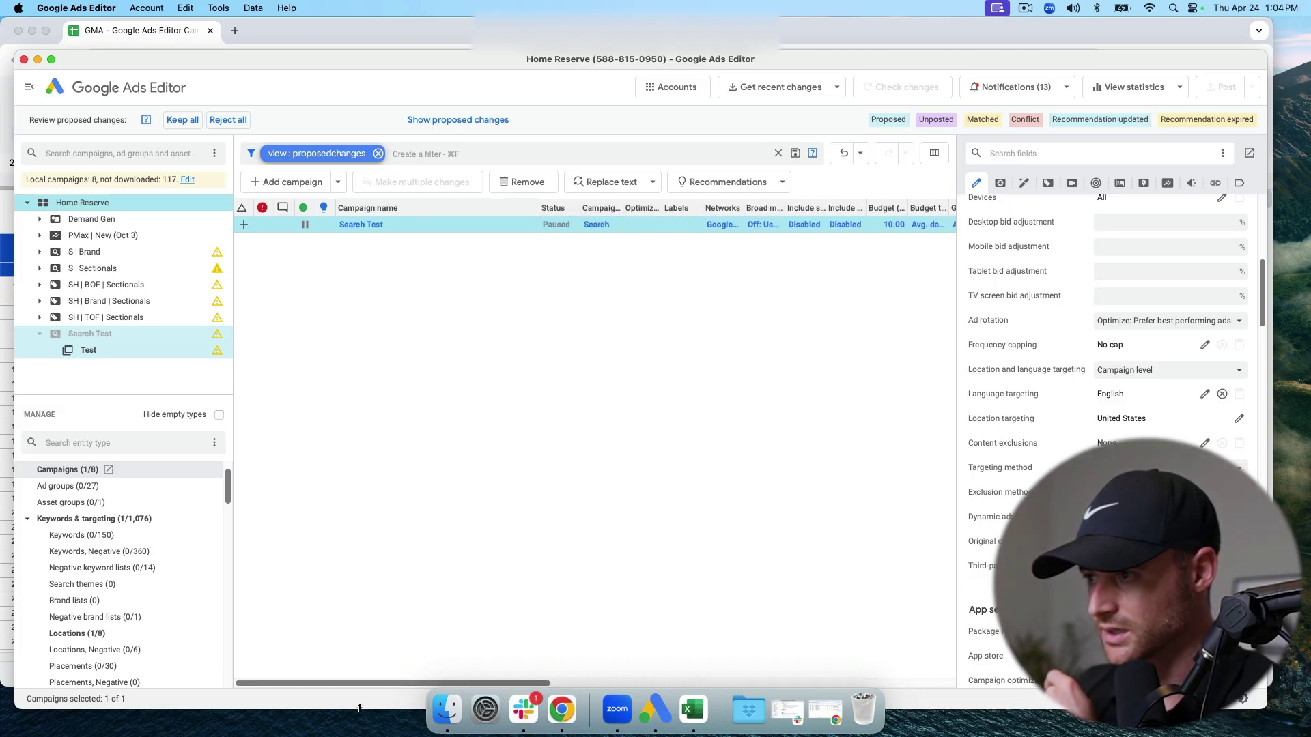
# Clear the proposed-changes filter and keep all proposed changes for the imported Search Test campaign
pyautogui.click(377, 153)
pyautogui.click(181, 123)
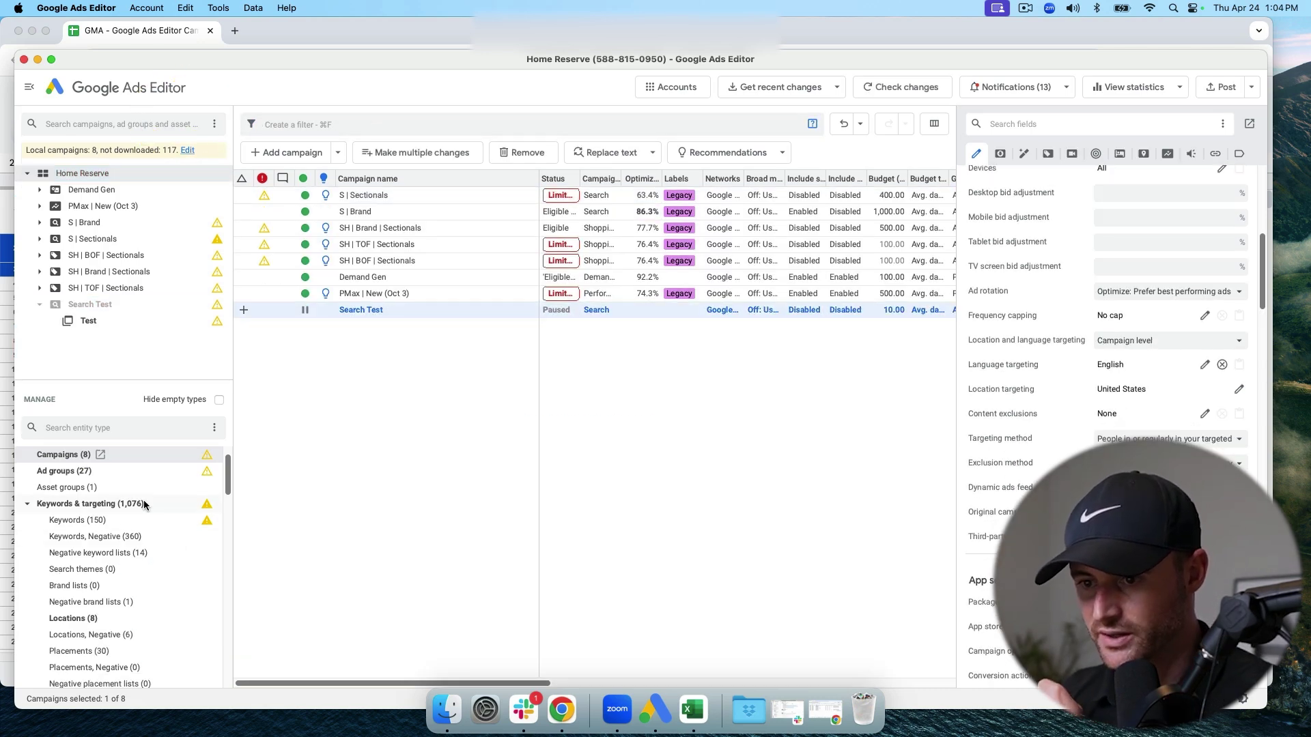
pyautogui.click(116, 318)
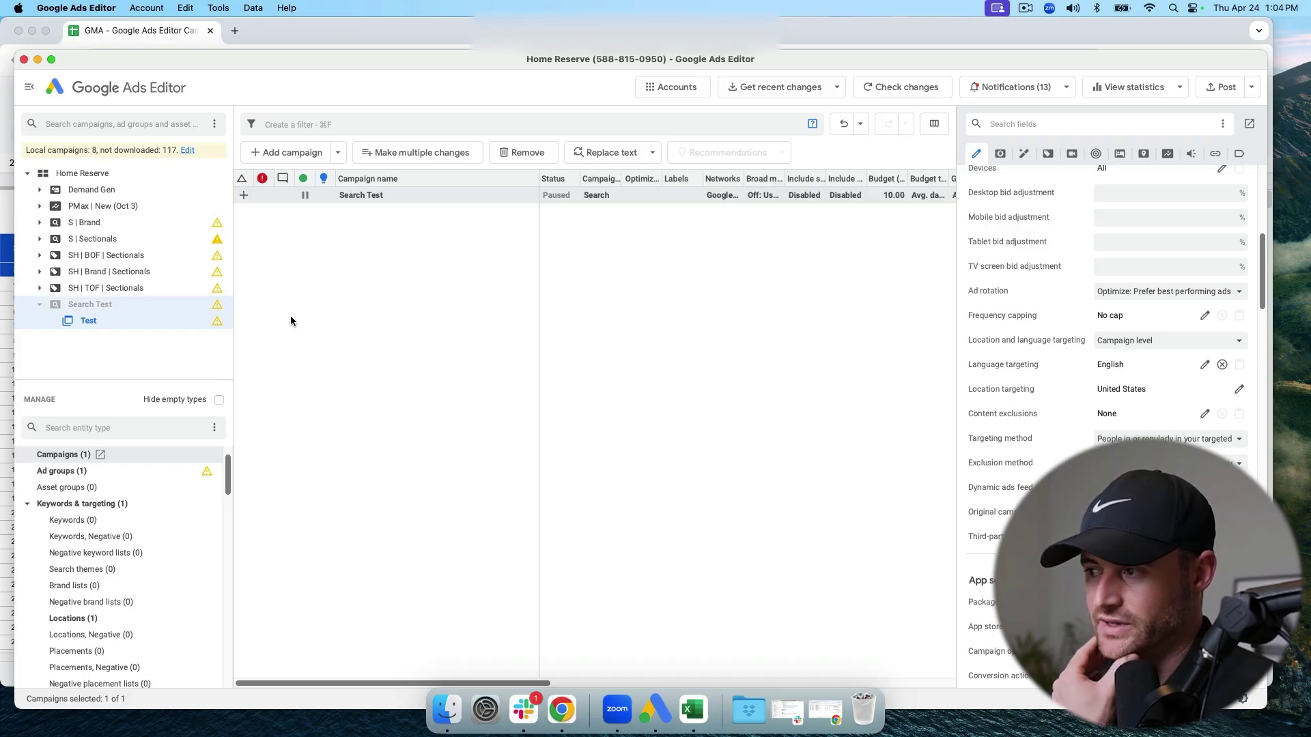
# Switch to the Google Sheets template and review the Campaign, Ad Group, Keyword and Criterion Type columns of the Keywords sheet
pyautogui.click(348, 26)
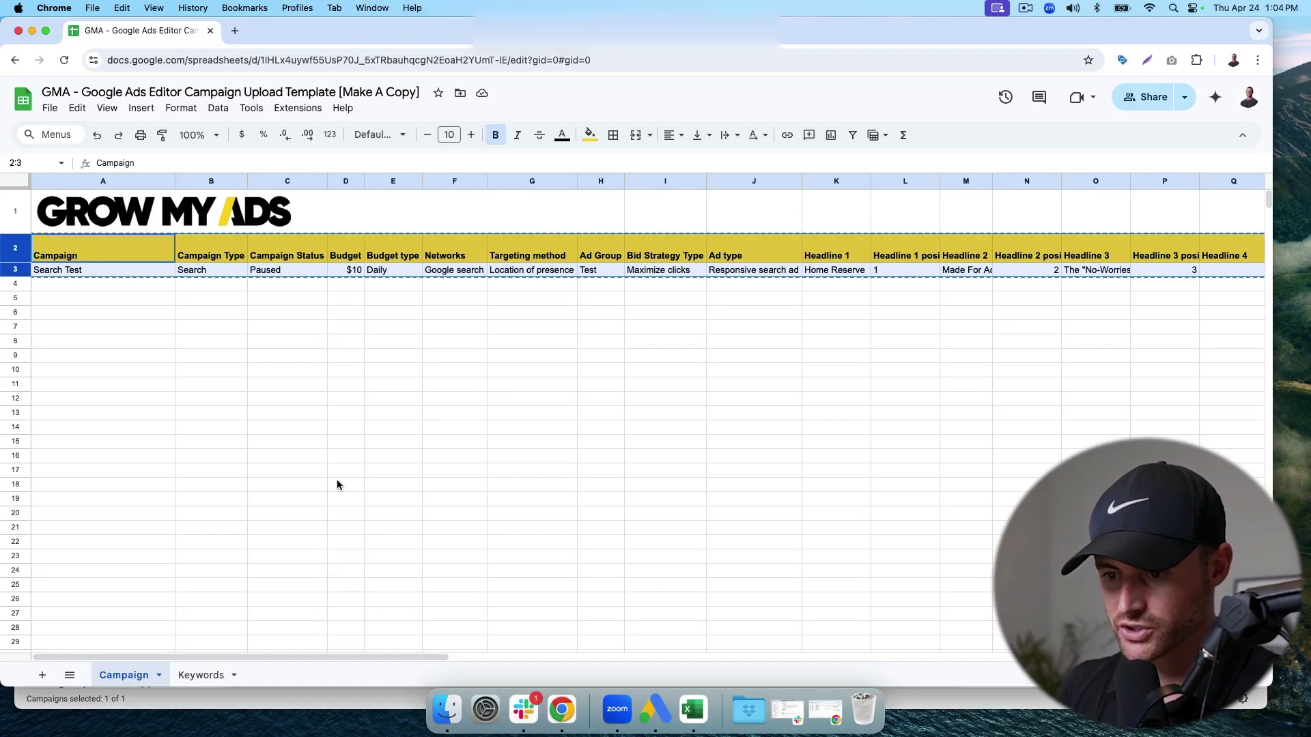
pyautogui.click(200, 675)
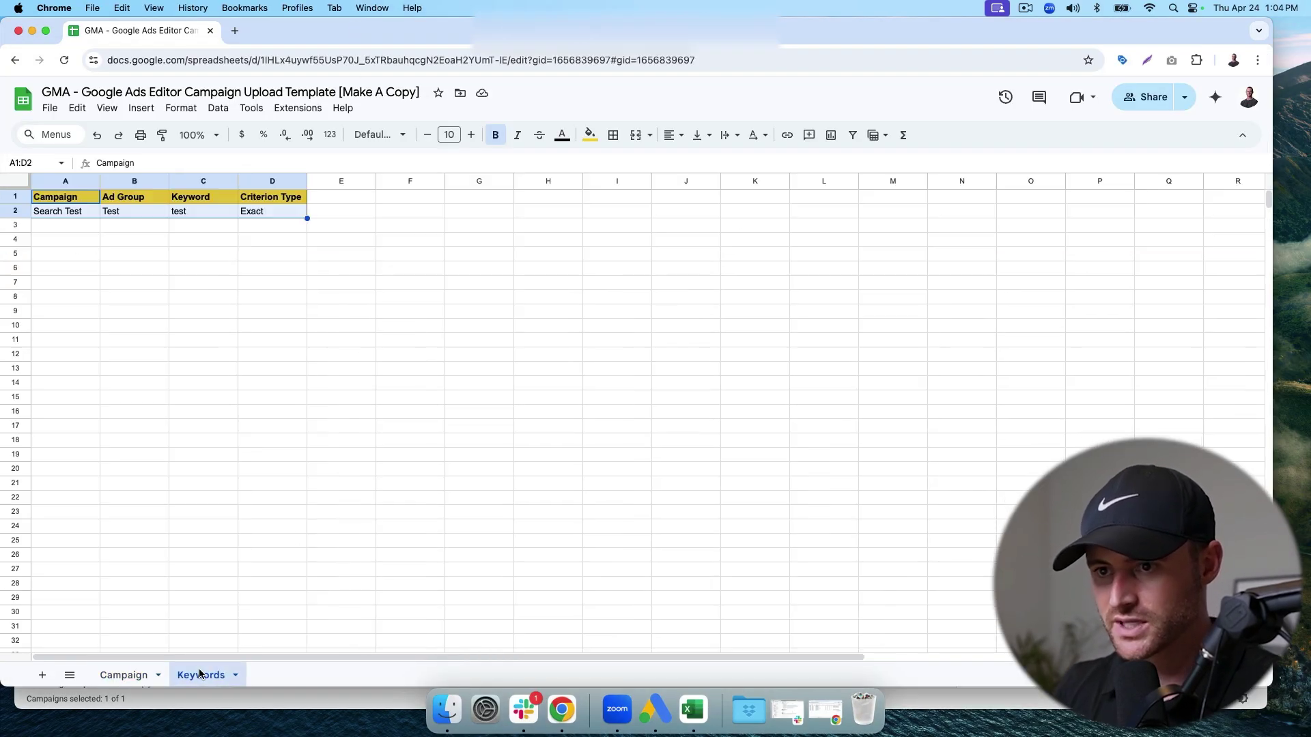
pyautogui.click(117, 258)
pyautogui.click(53, 225)
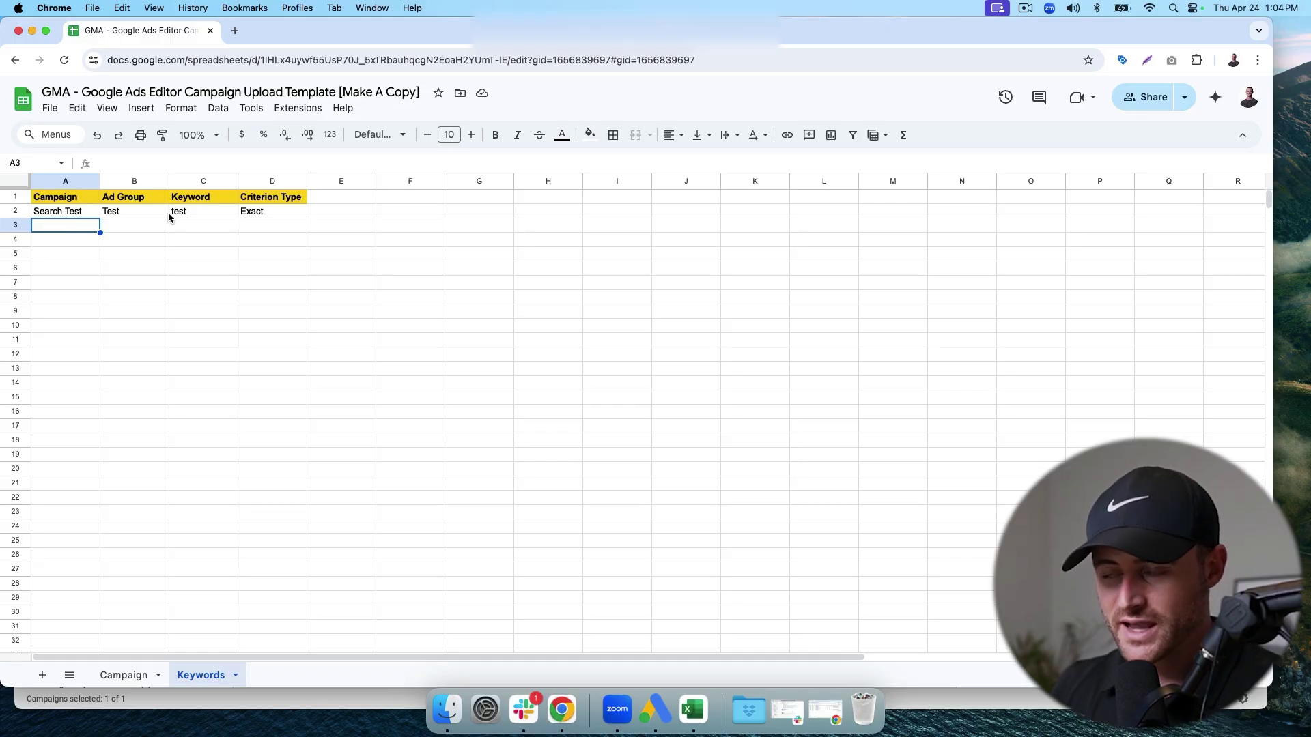
pyautogui.click(179, 240)
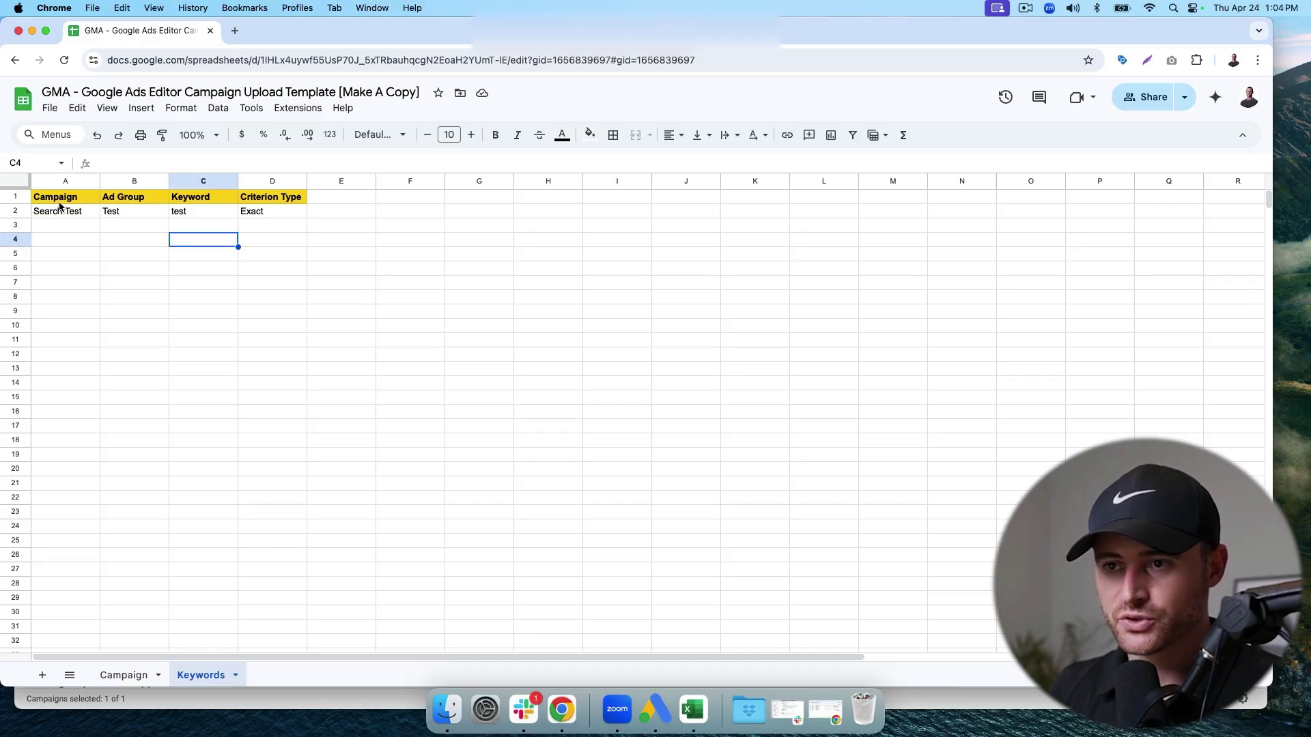
pyautogui.click(59, 211)
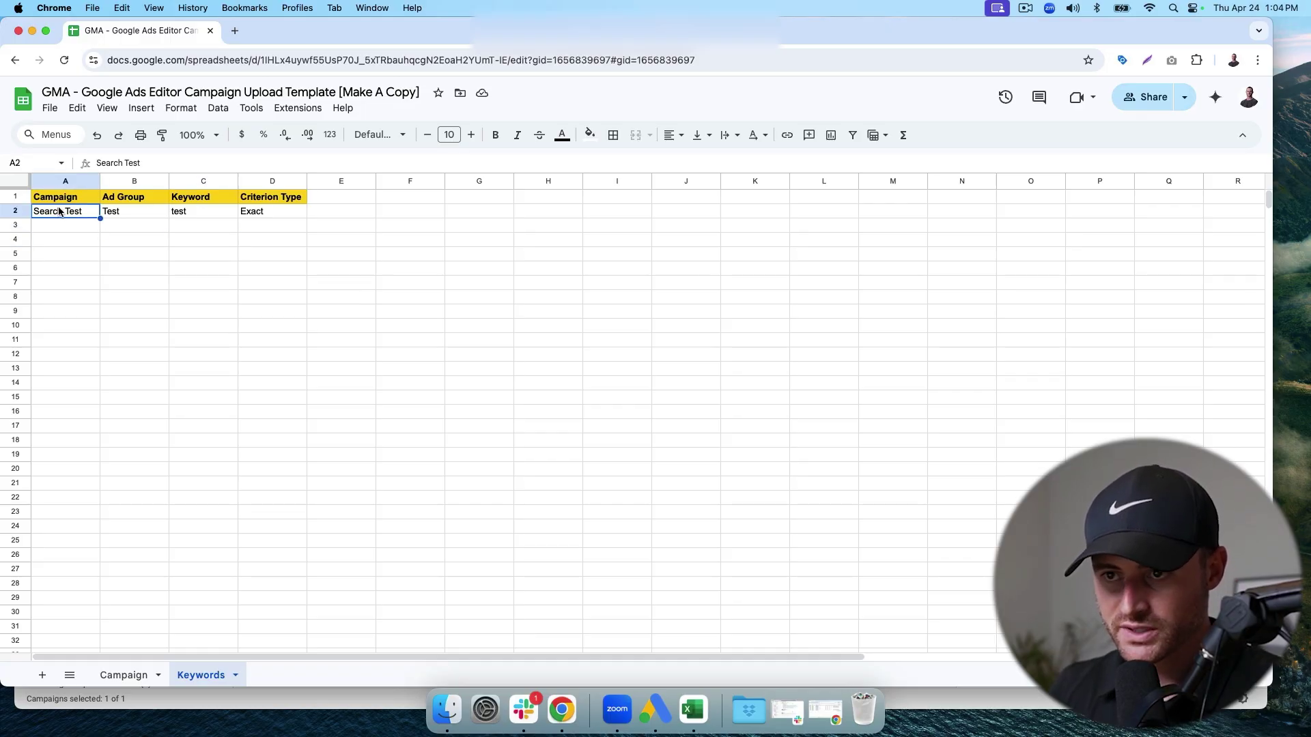
pyautogui.click(140, 208)
pyautogui.click(199, 212)
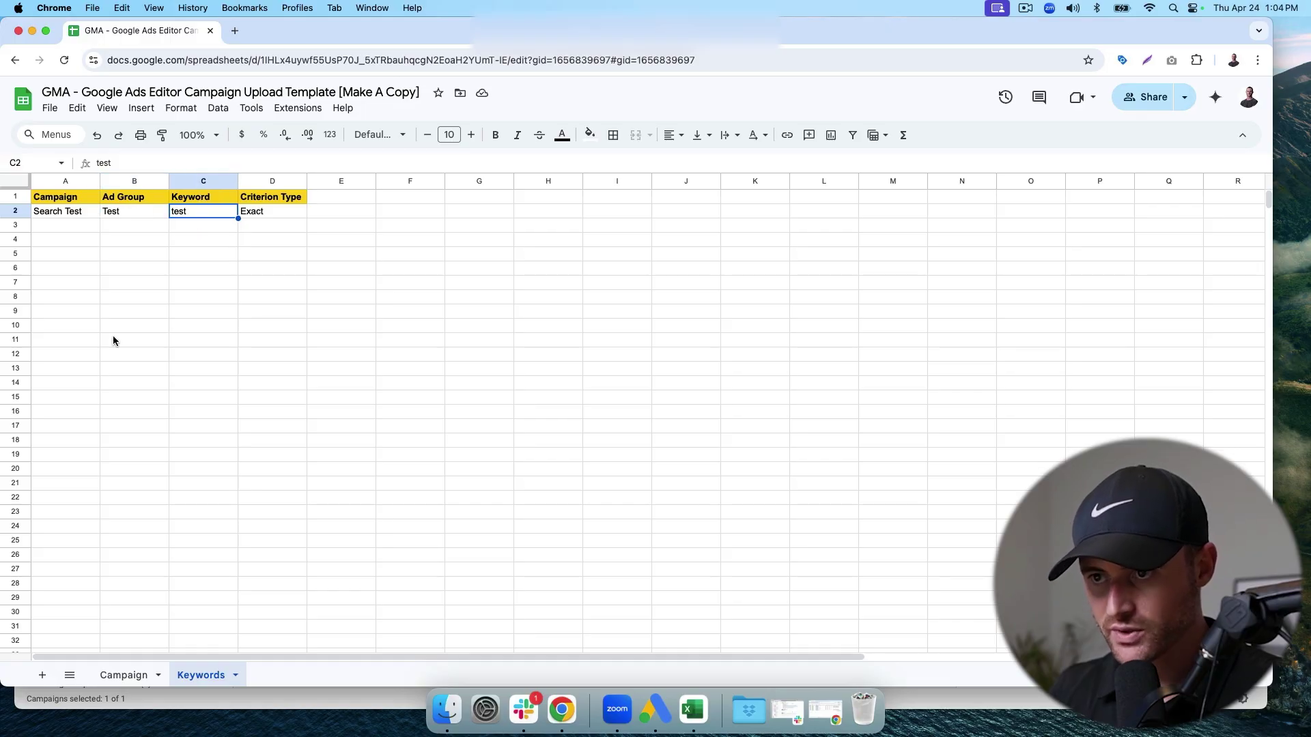
pyautogui.click(267, 212)
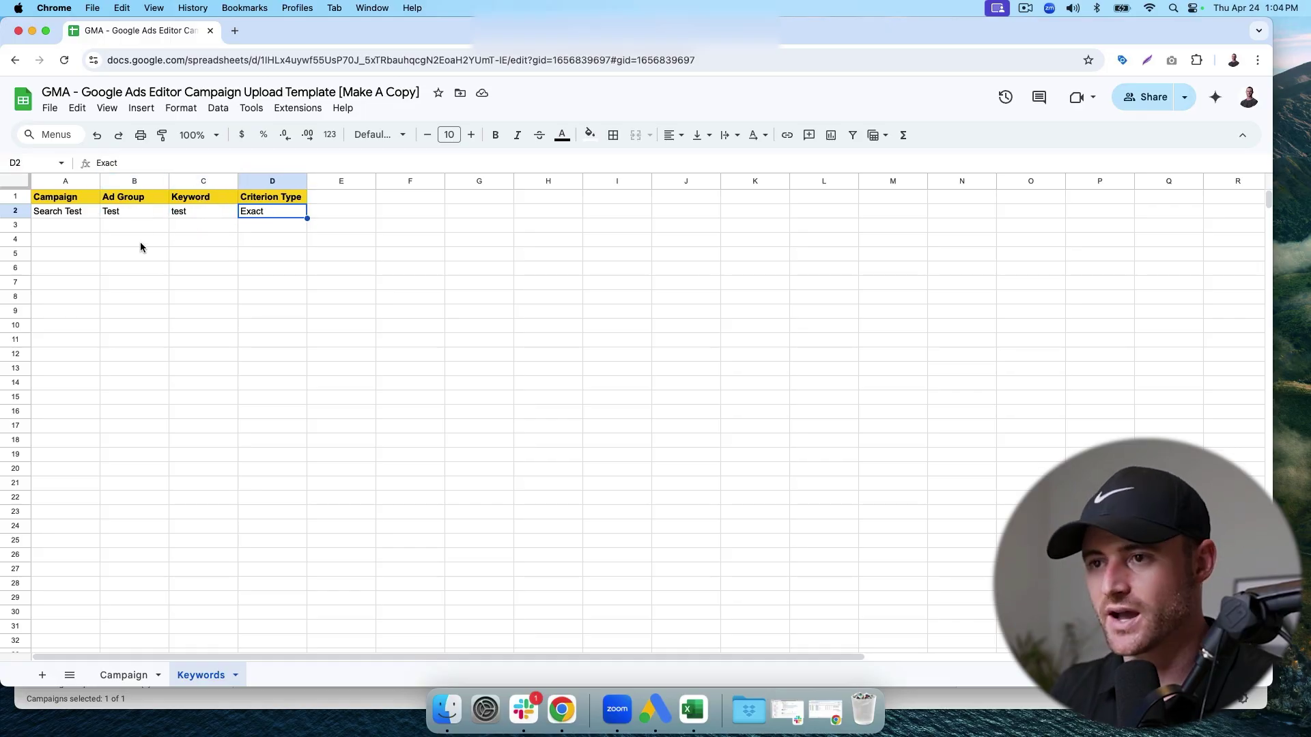
pyautogui.click(272, 200)
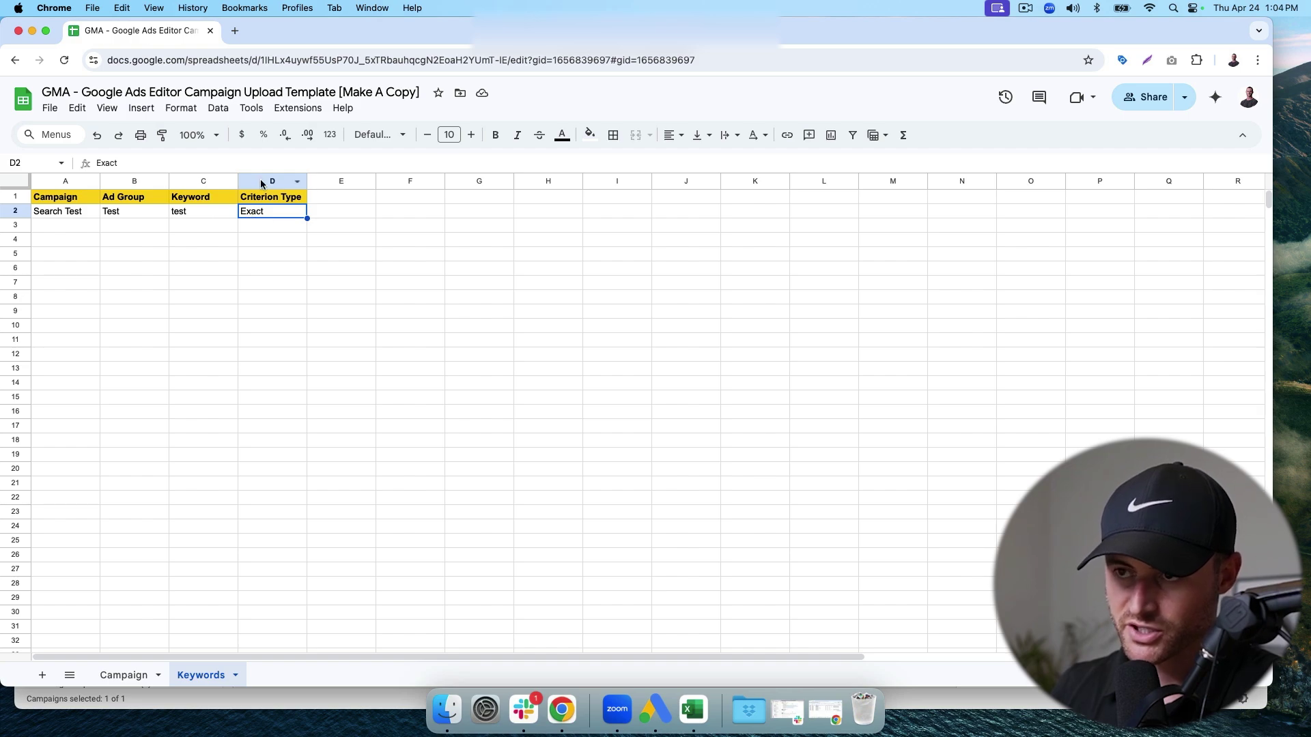
pyautogui.click(77, 217)
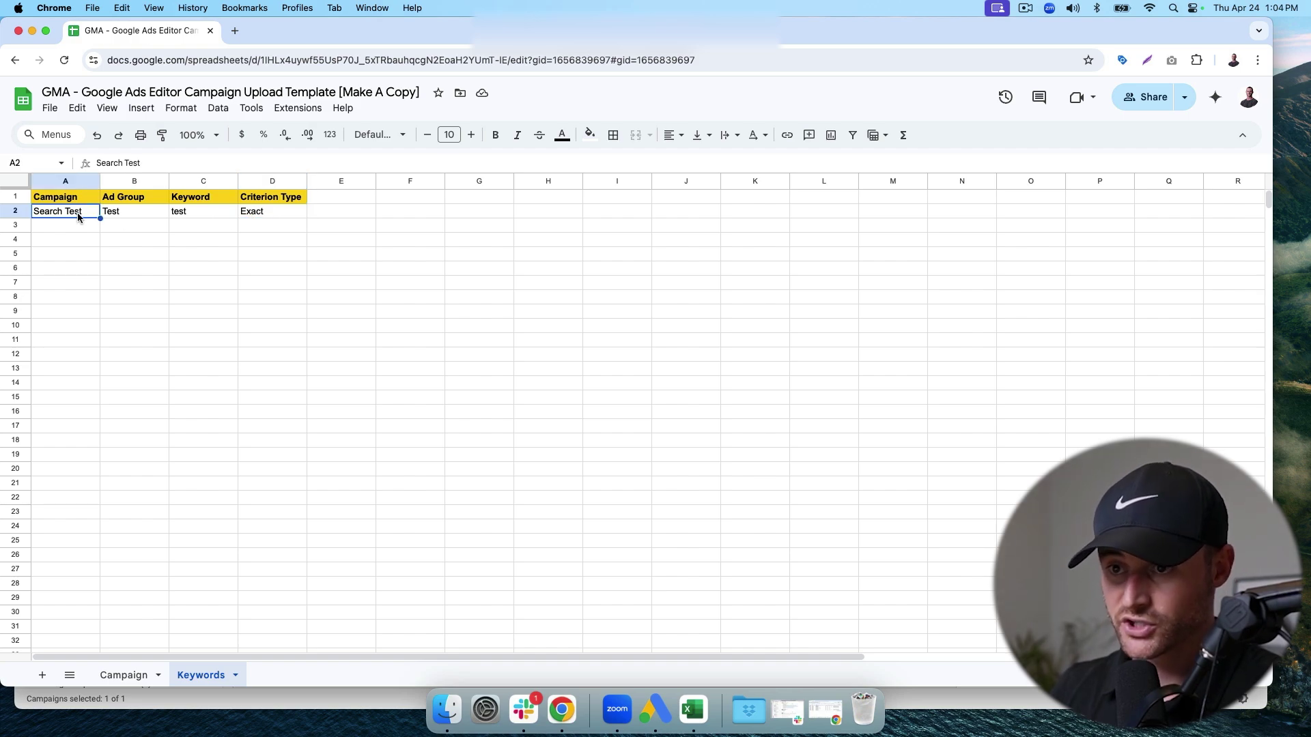
pyautogui.click(138, 215)
pyautogui.click(191, 215)
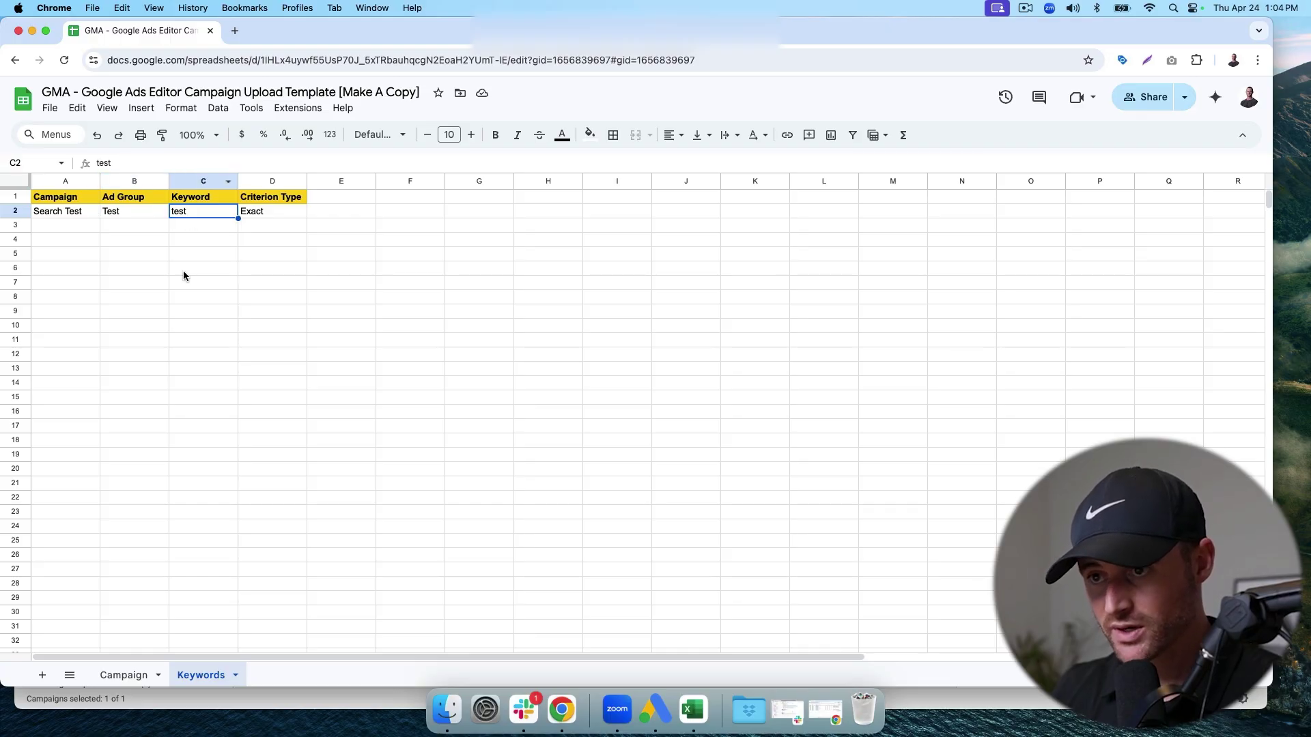
pyautogui.click(287, 217)
pyautogui.click(252, 256)
# Copy the Keywords sheet's headings and Search Test row, A1:D2, and switch to Google Ads Editor
pyautogui.moveTo(68, 200); pyautogui.dragTo(258, 215)
pyautogui.press('super+c')
pyautogui.press('super+Tab')
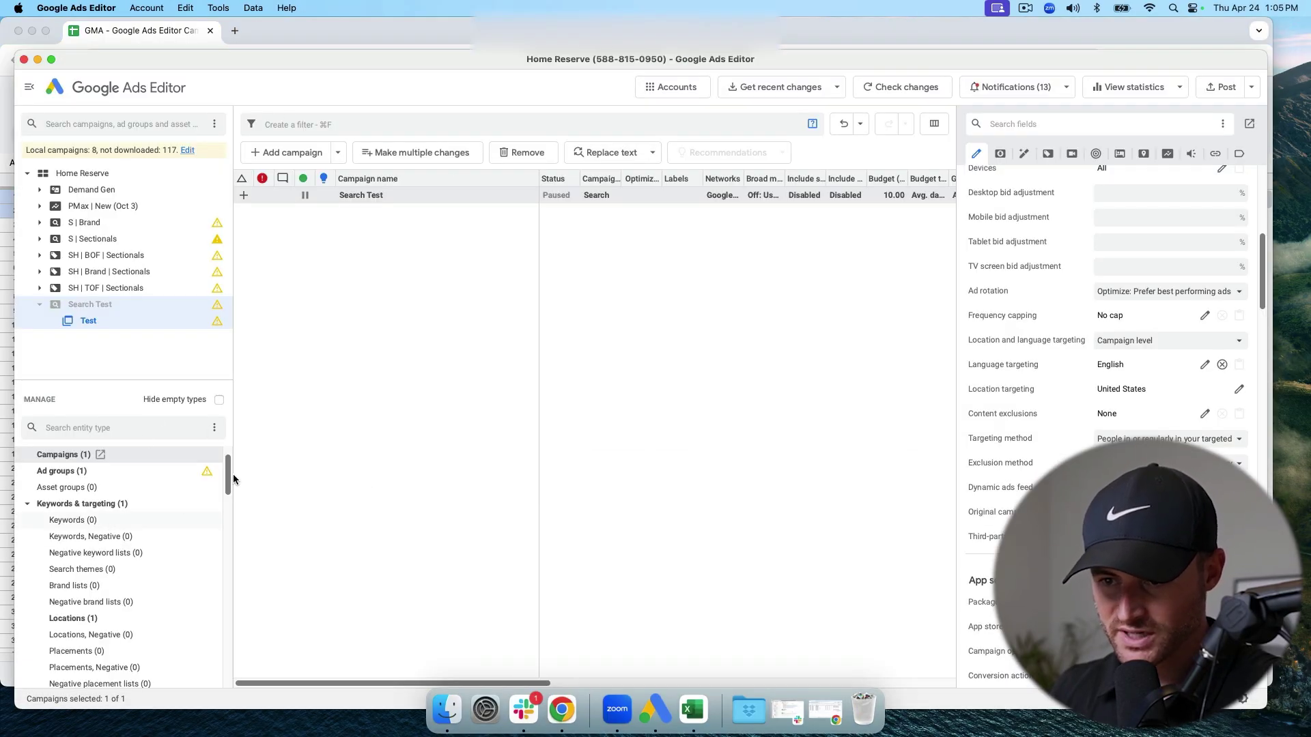
pyautogui.click(72, 519)
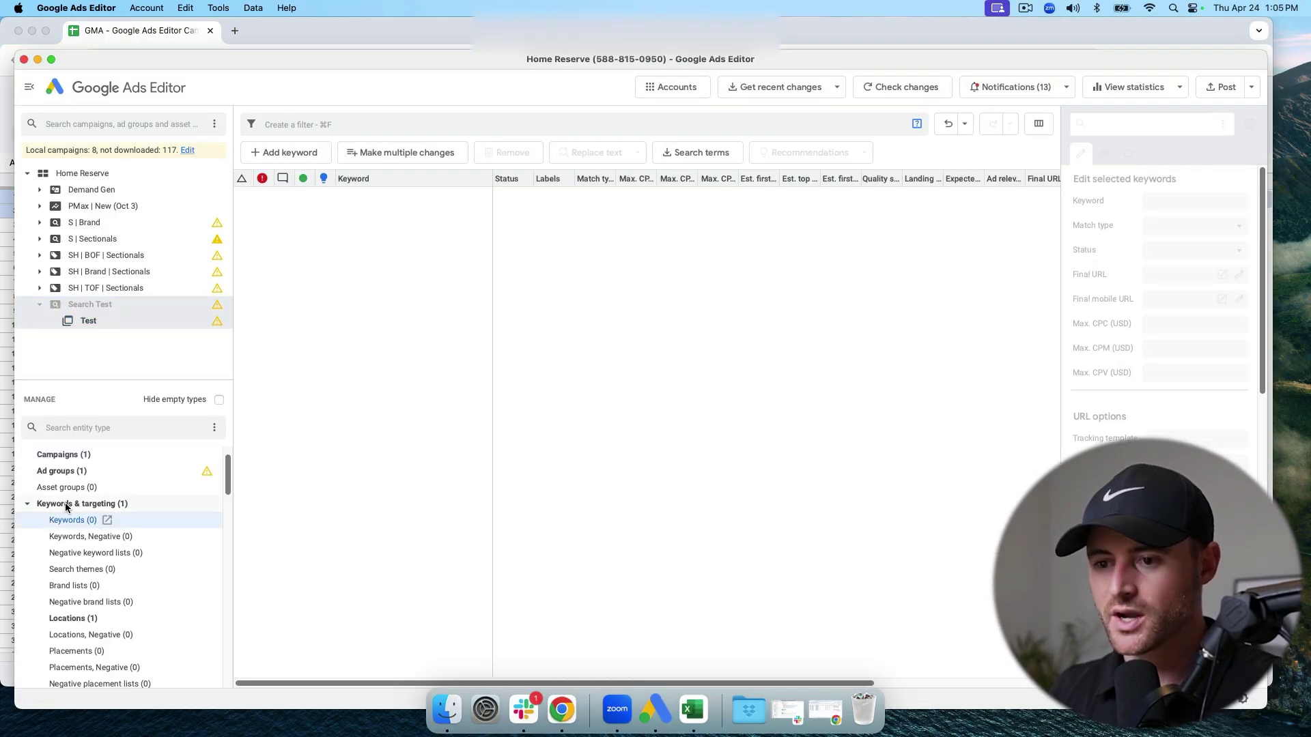
pyautogui.click(114, 323)
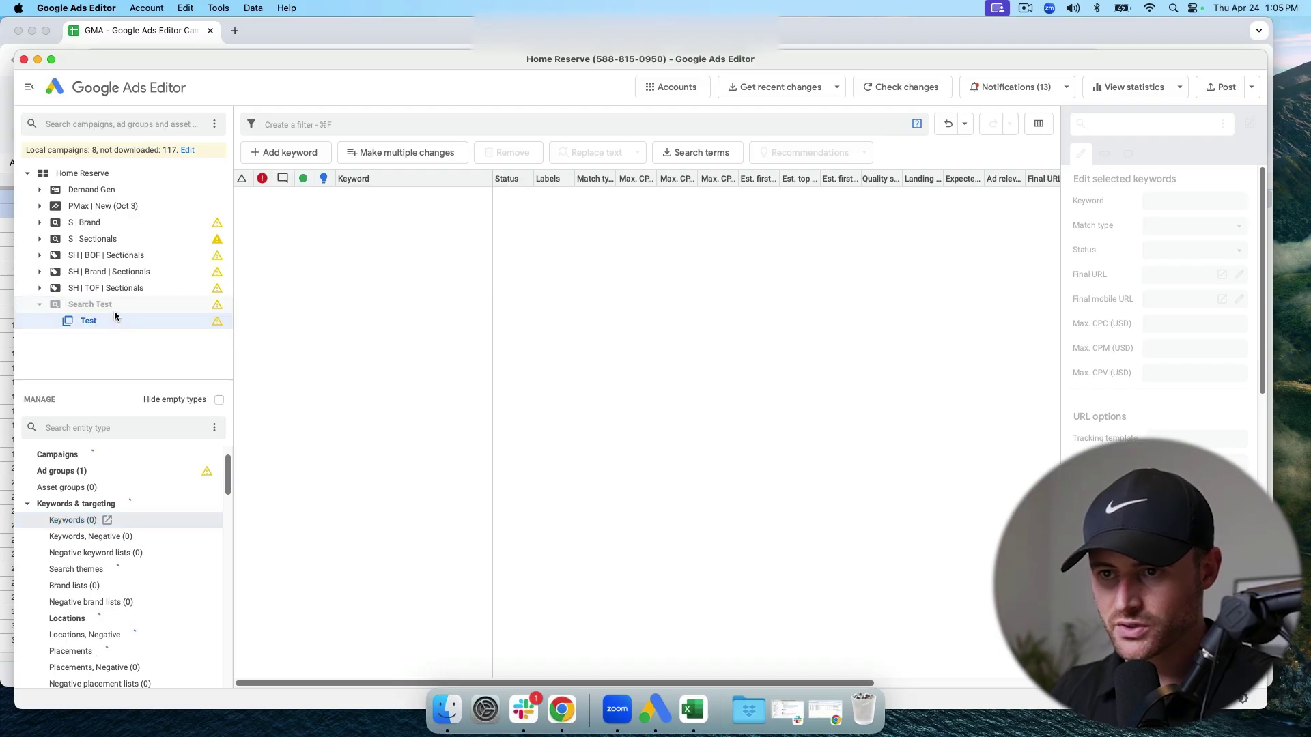
pyautogui.click(443, 153)
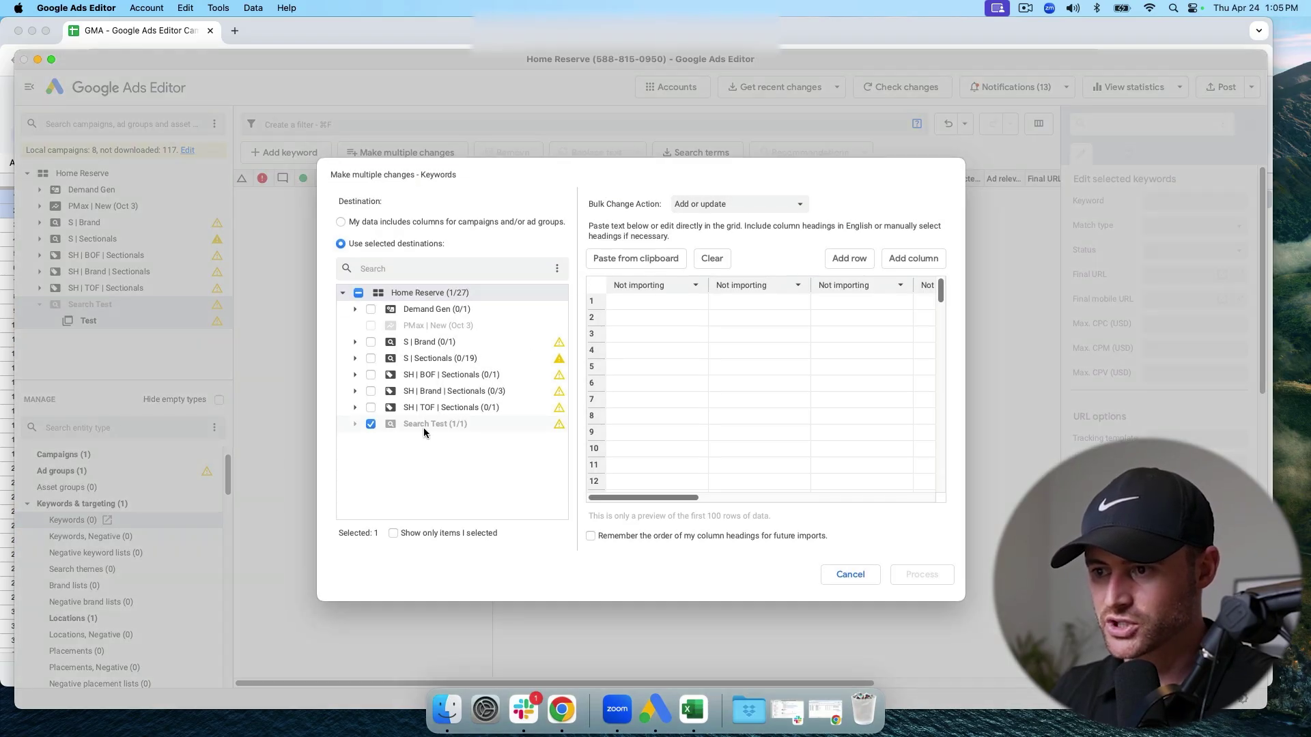
pyautogui.click(850, 575)
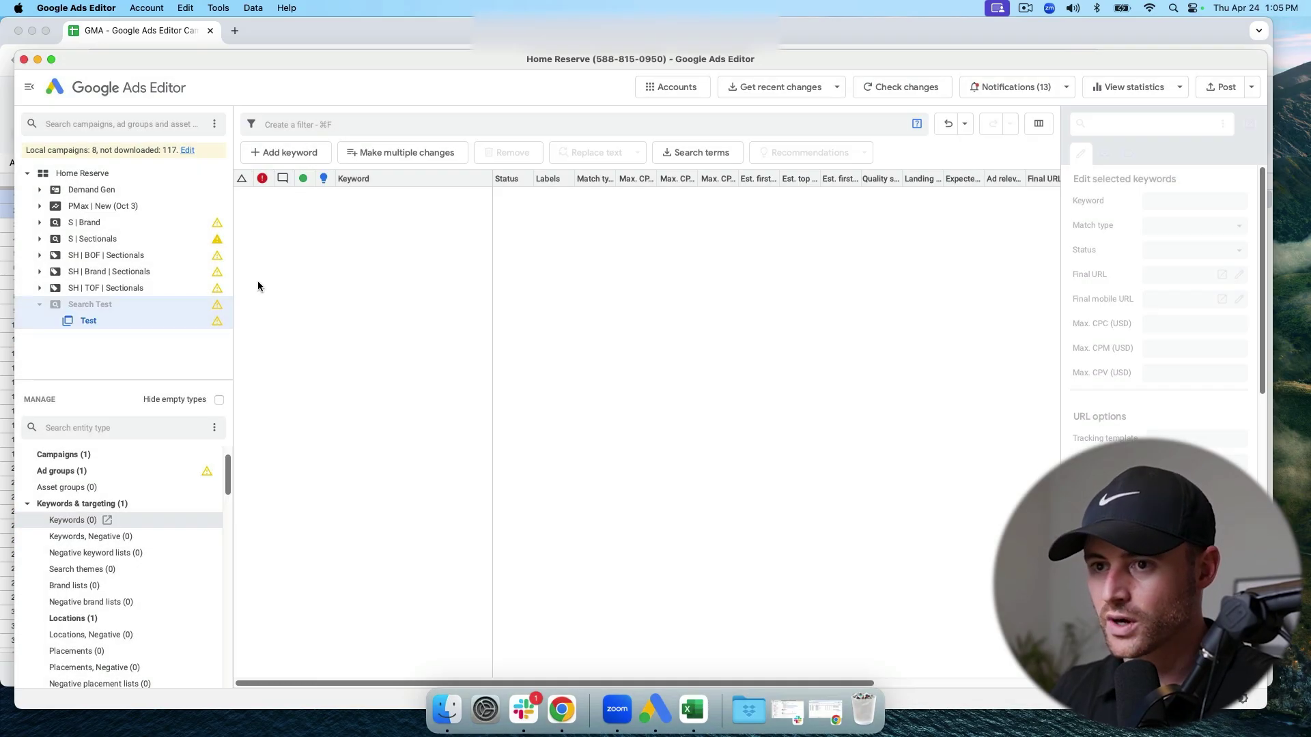
# Import the copied keyword row as pasted text, adding the keyword test to the Search Test campaign's Test ad group
pyautogui.scroll(2, 90, 505)
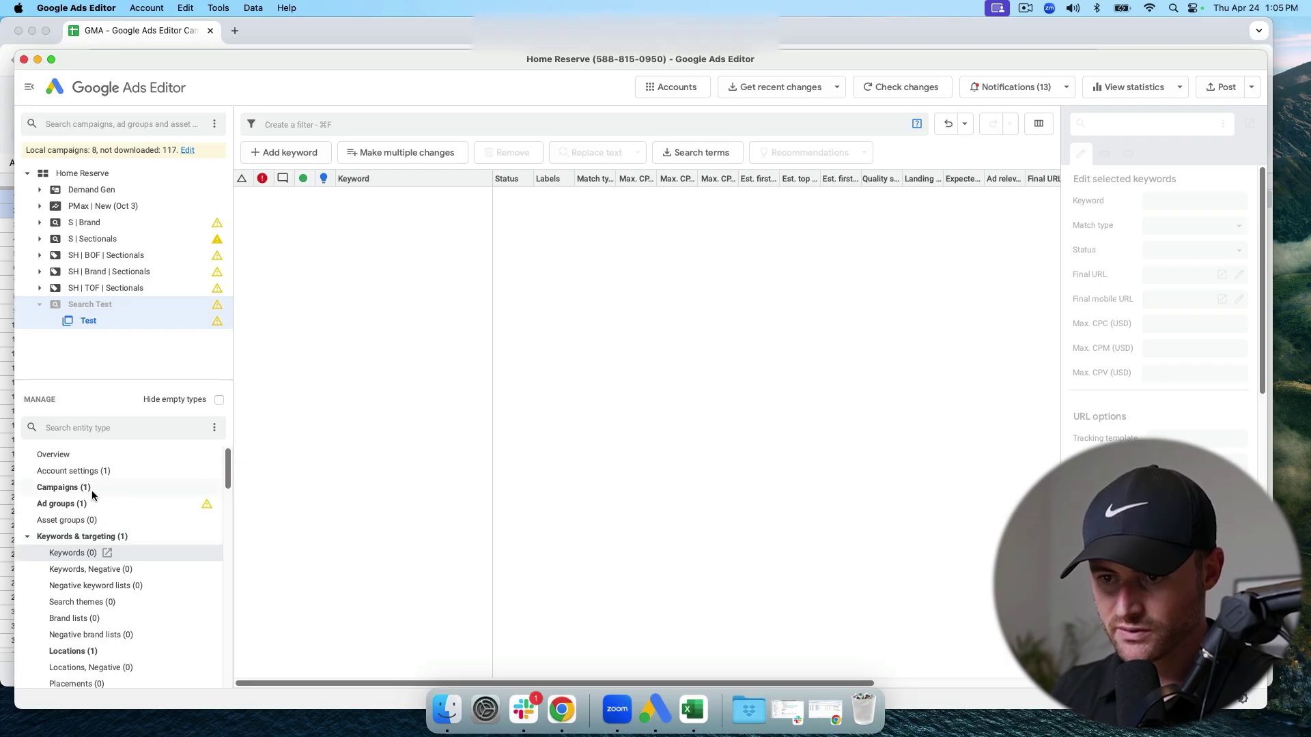
pyautogui.click(65, 488)
pyautogui.click(152, 8)
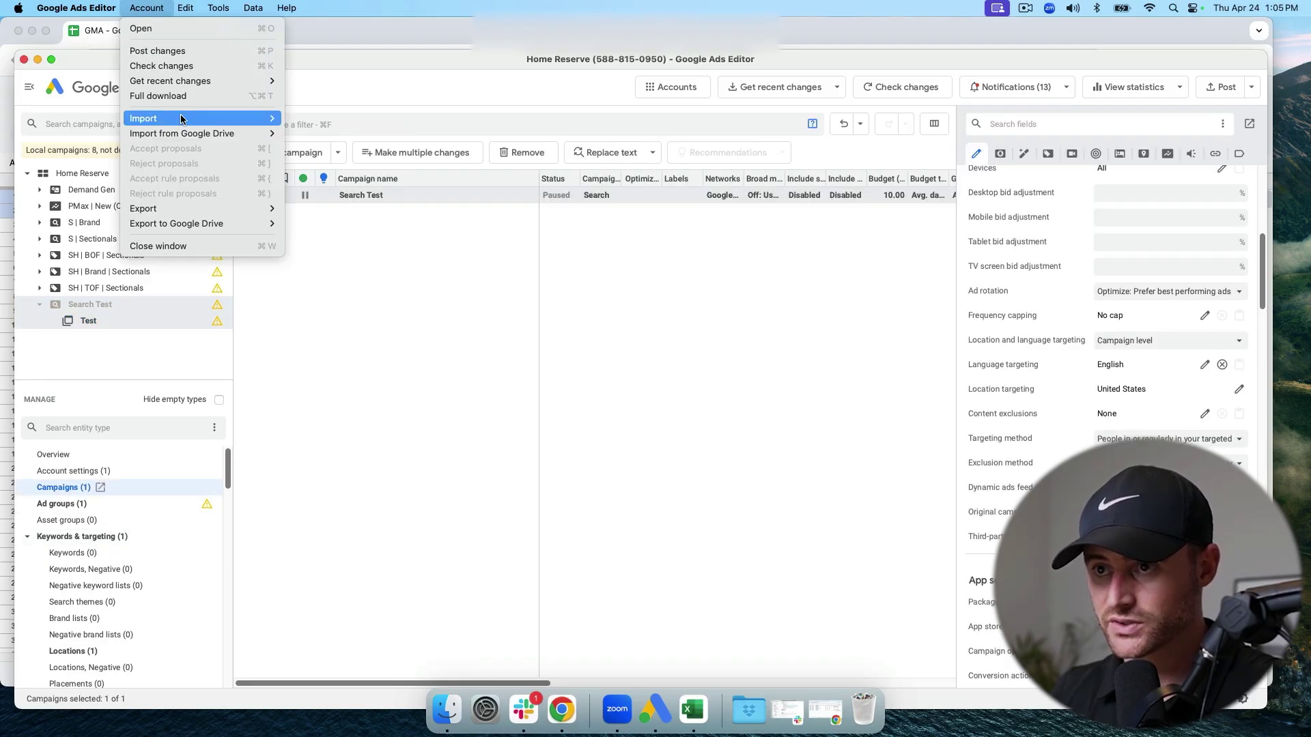
pyautogui.moveTo(165, 120)
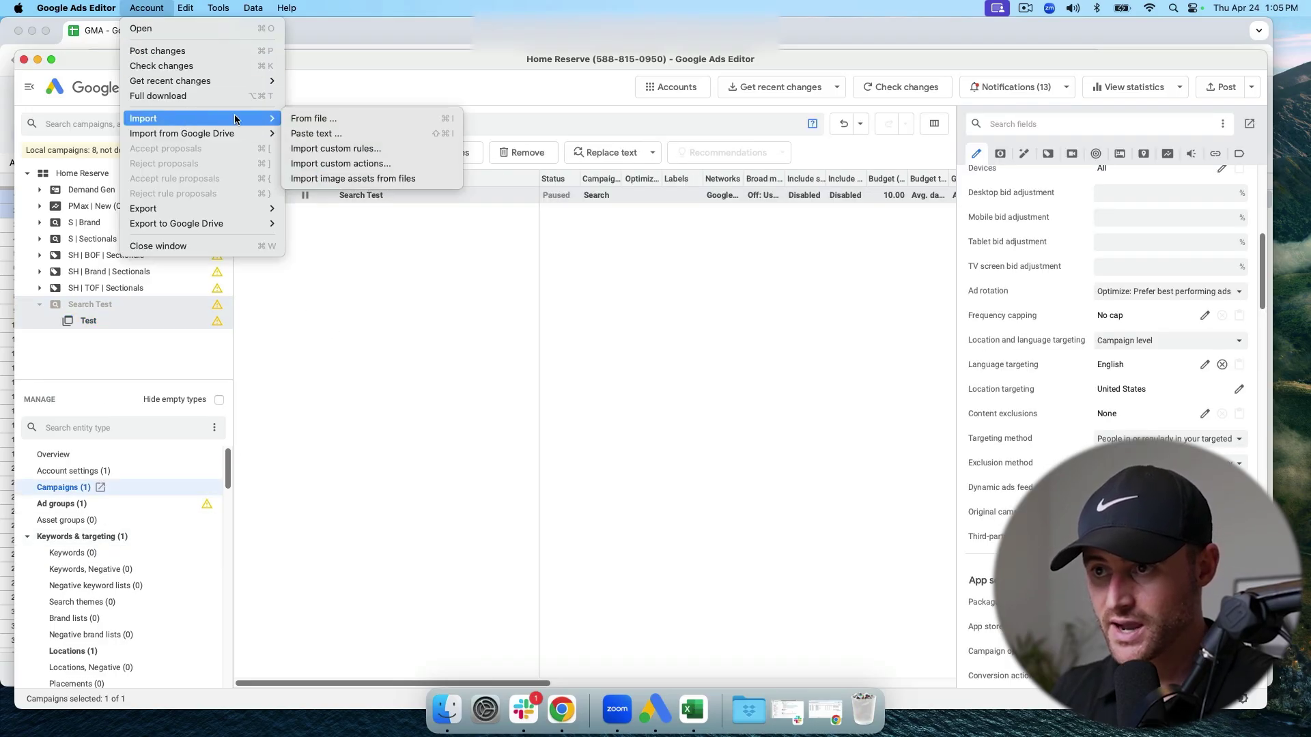
pyautogui.click(321, 133)
pyautogui.press('super+v')
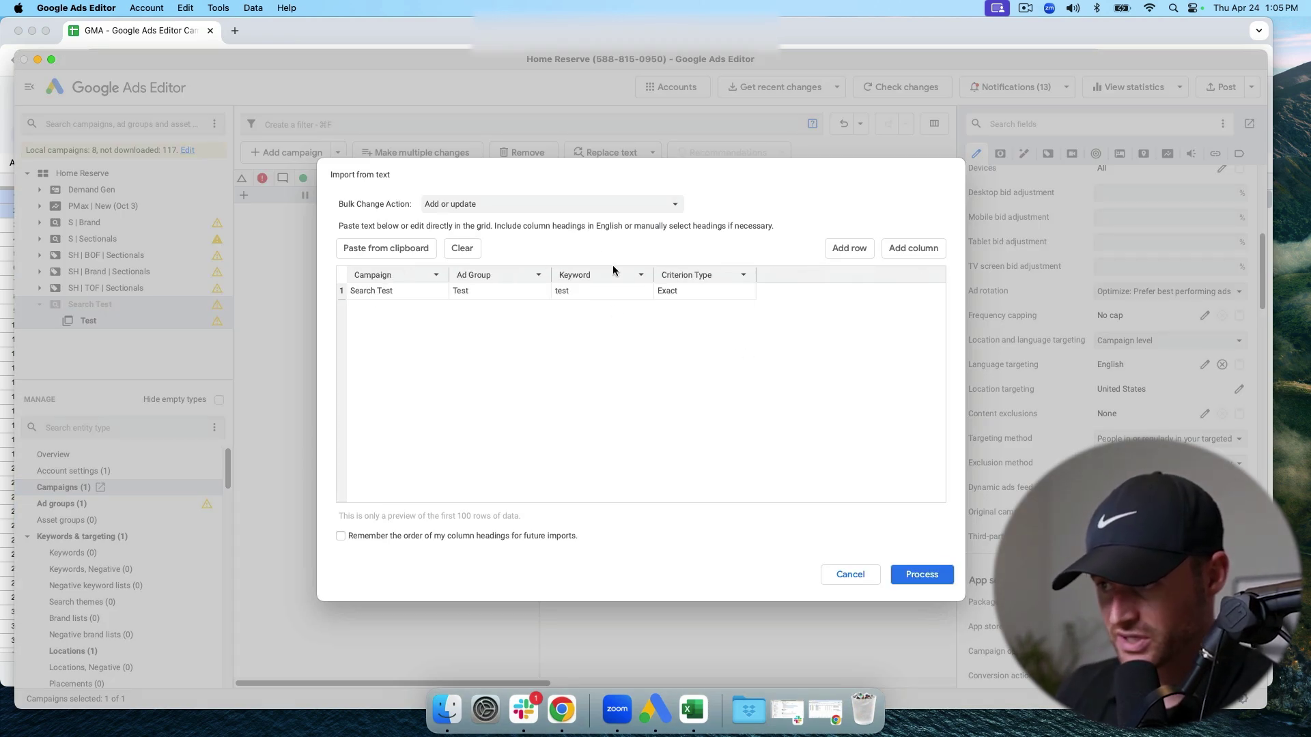
pyautogui.click(920, 574)
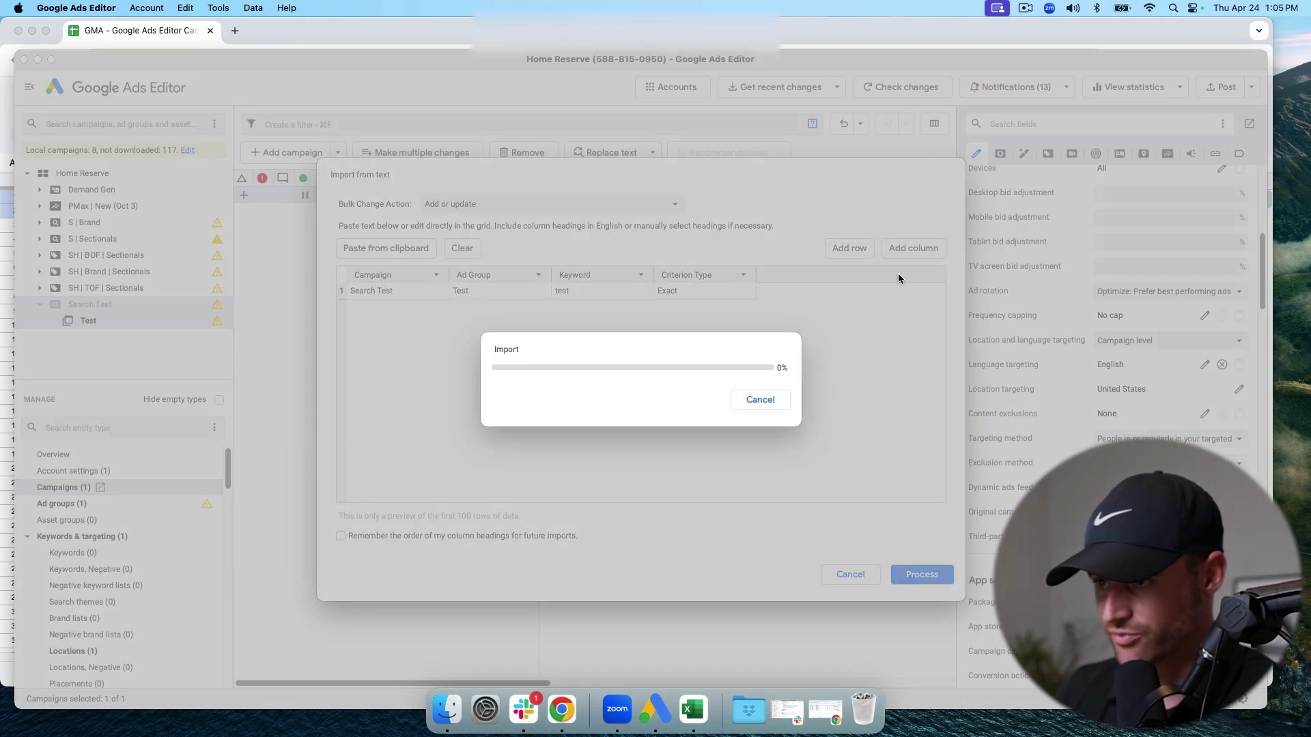
pyautogui.click(874, 581)
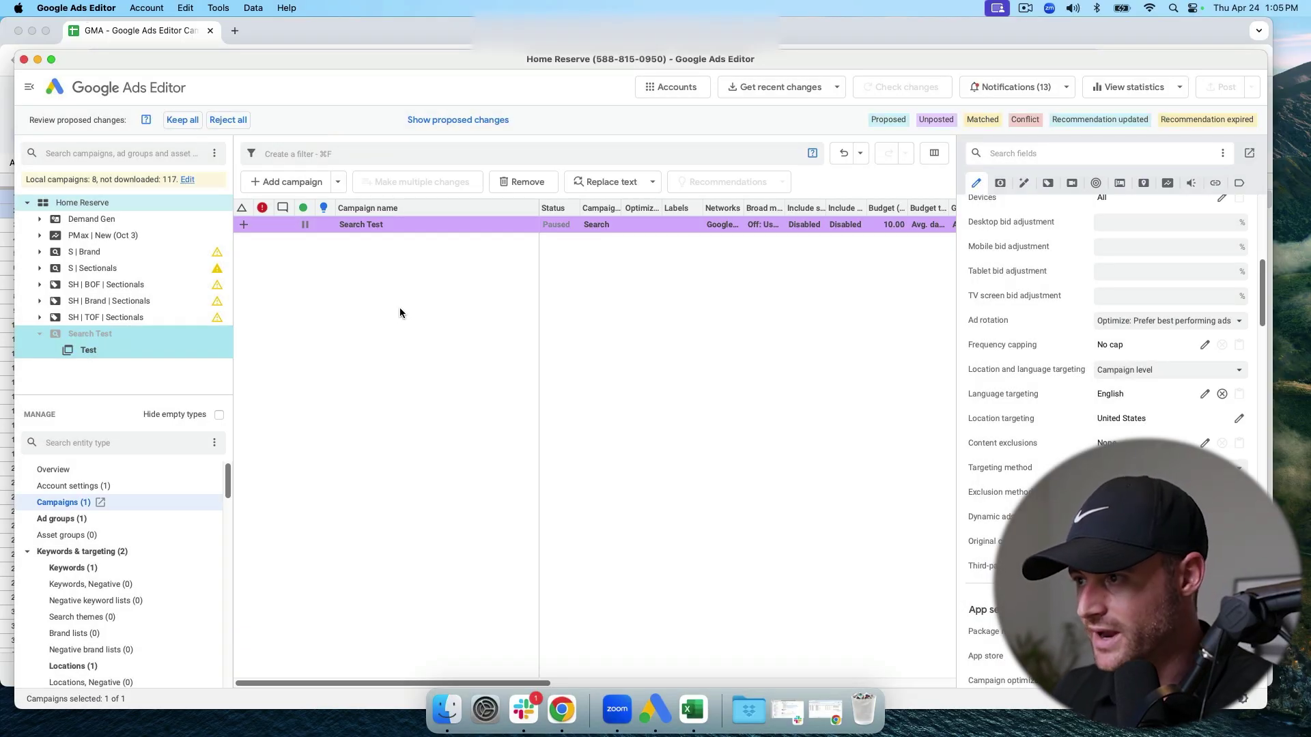
# Check the imported exact-match keyword test in the keyword list and keep all proposed changes
pyautogui.click(111, 571)
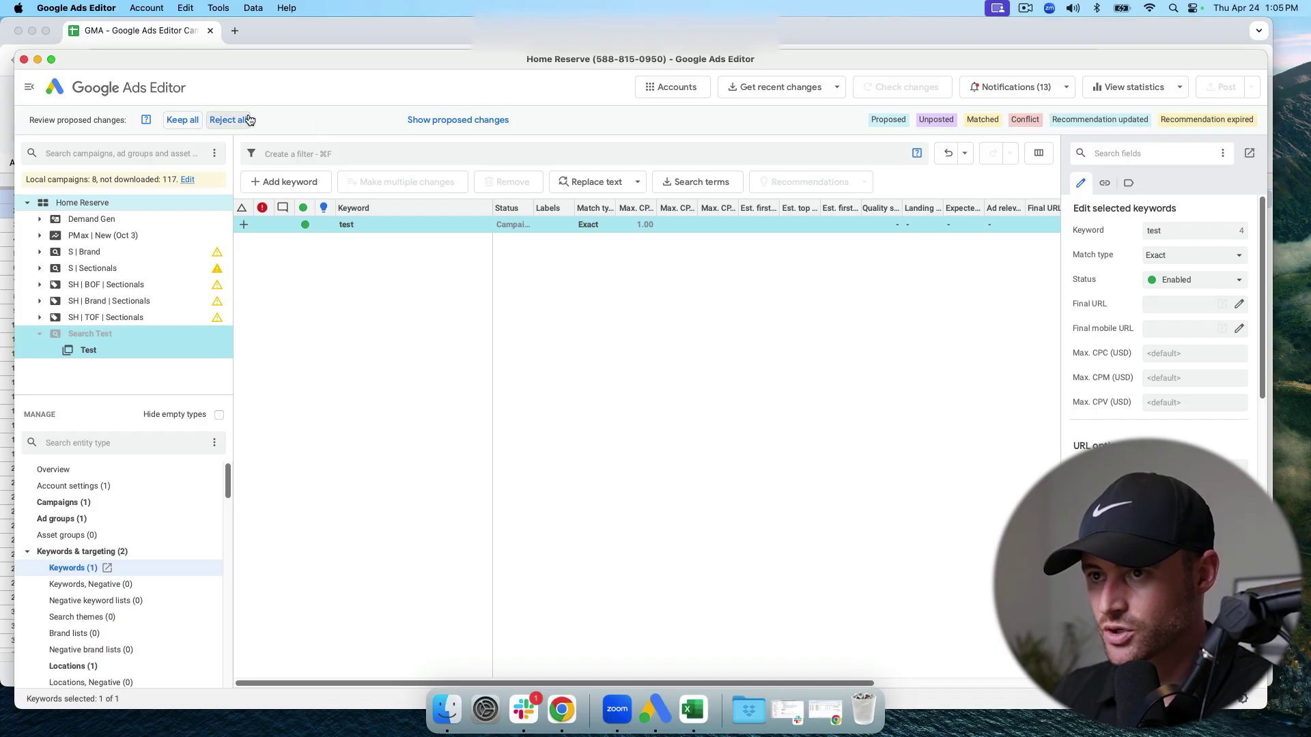
pyautogui.click(166, 123)
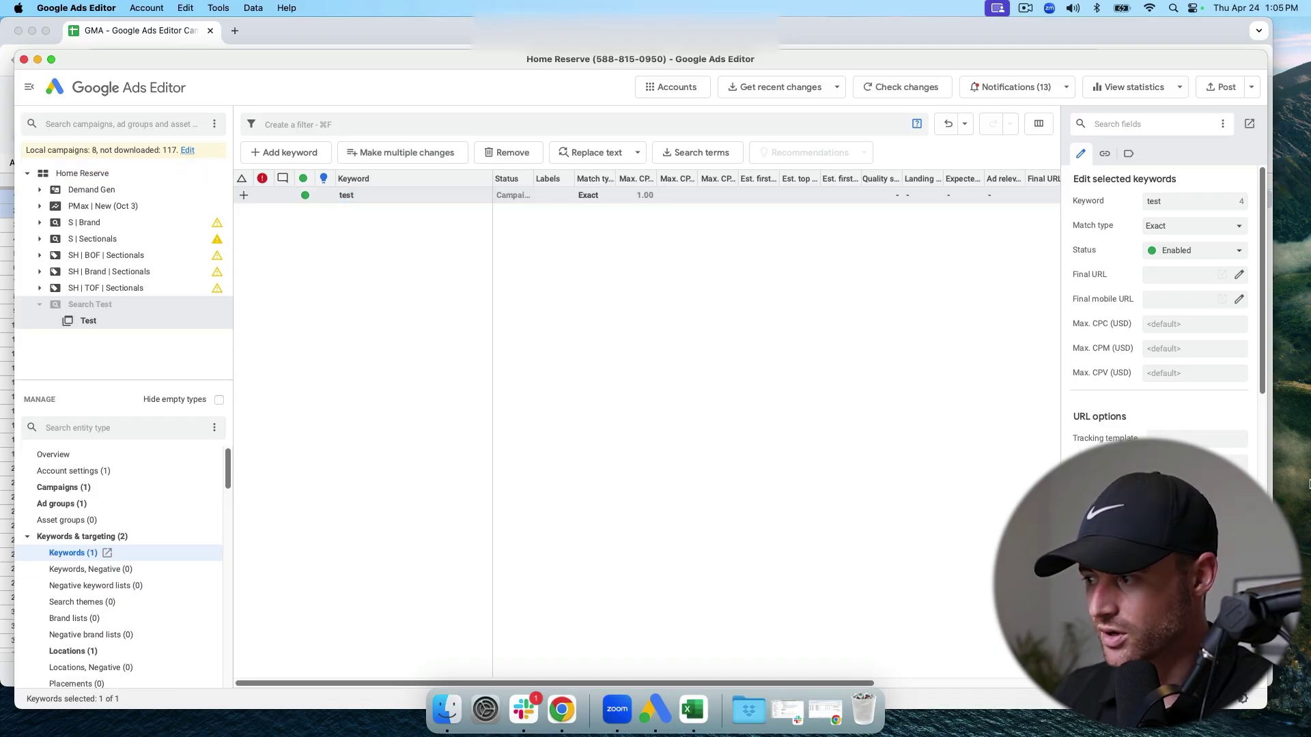
pyautogui.scroll(-10, 1188, 320)
pyautogui.scroll(10, 1188, 320)
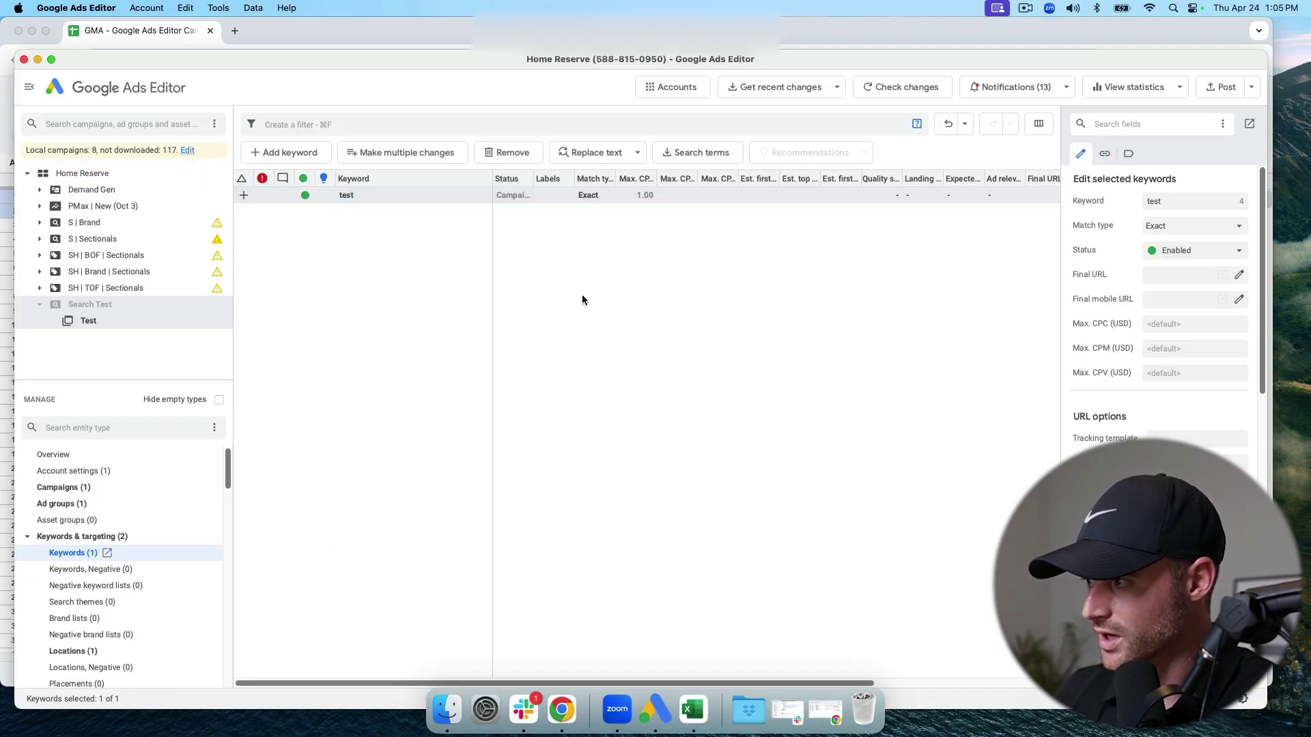
# Select the Search Test campaign's Test ad group and start posting the account's pending changes
pyautogui.click(108, 323)
pyautogui.click(209, 301)
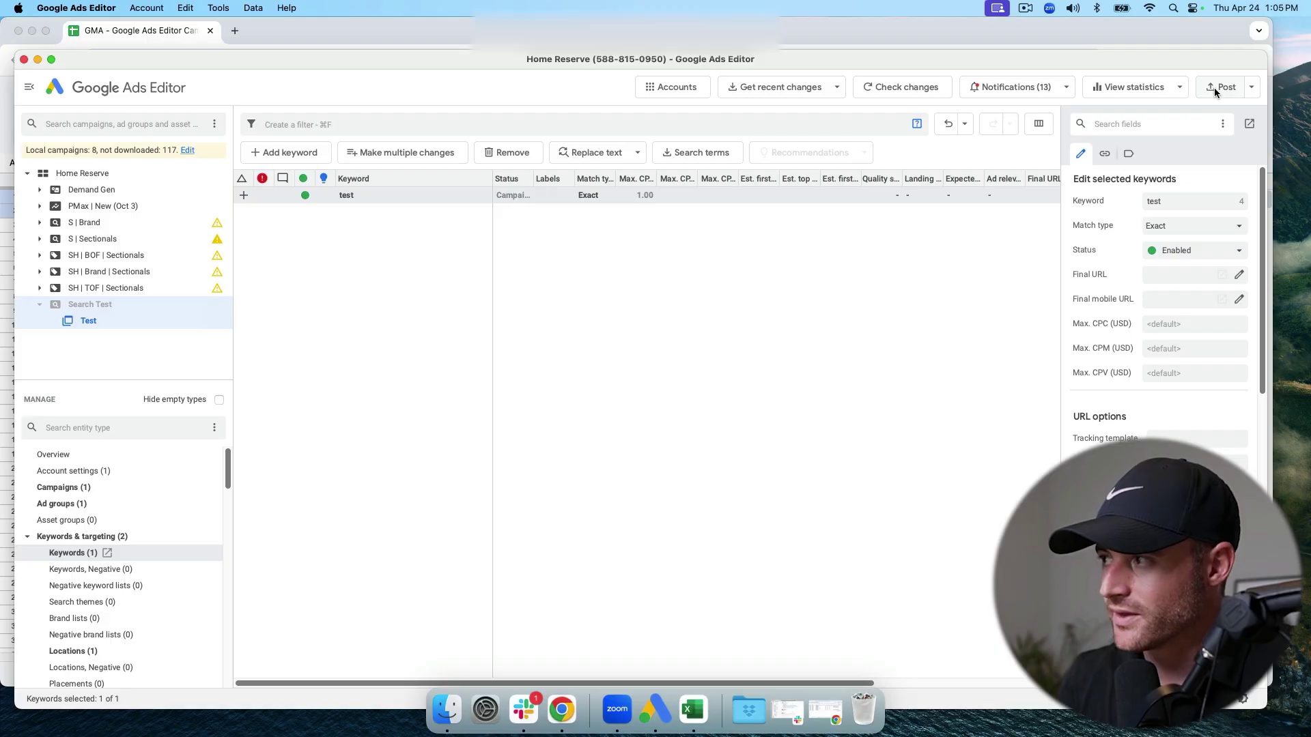
pyautogui.click(1217, 87)
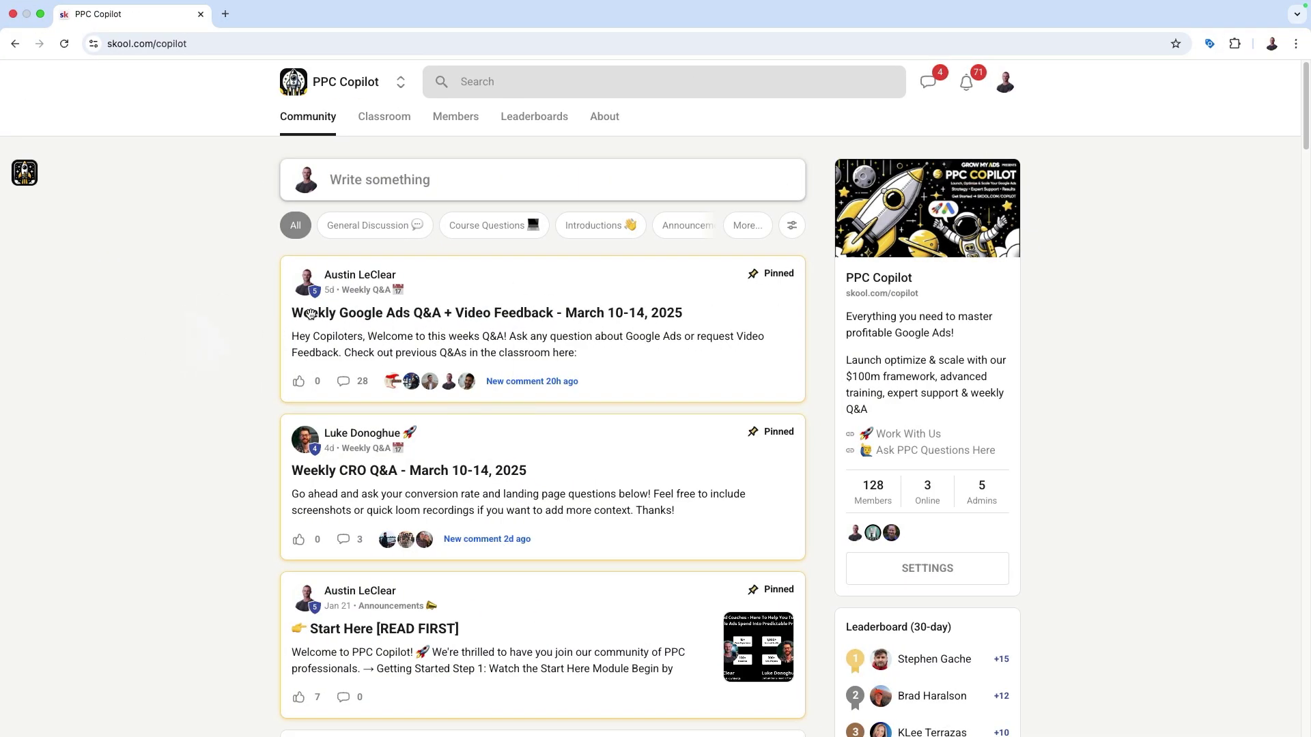
# Open the Classroom of the PPC Copilot community on Skool to view its courses
pyautogui.click(383, 117)
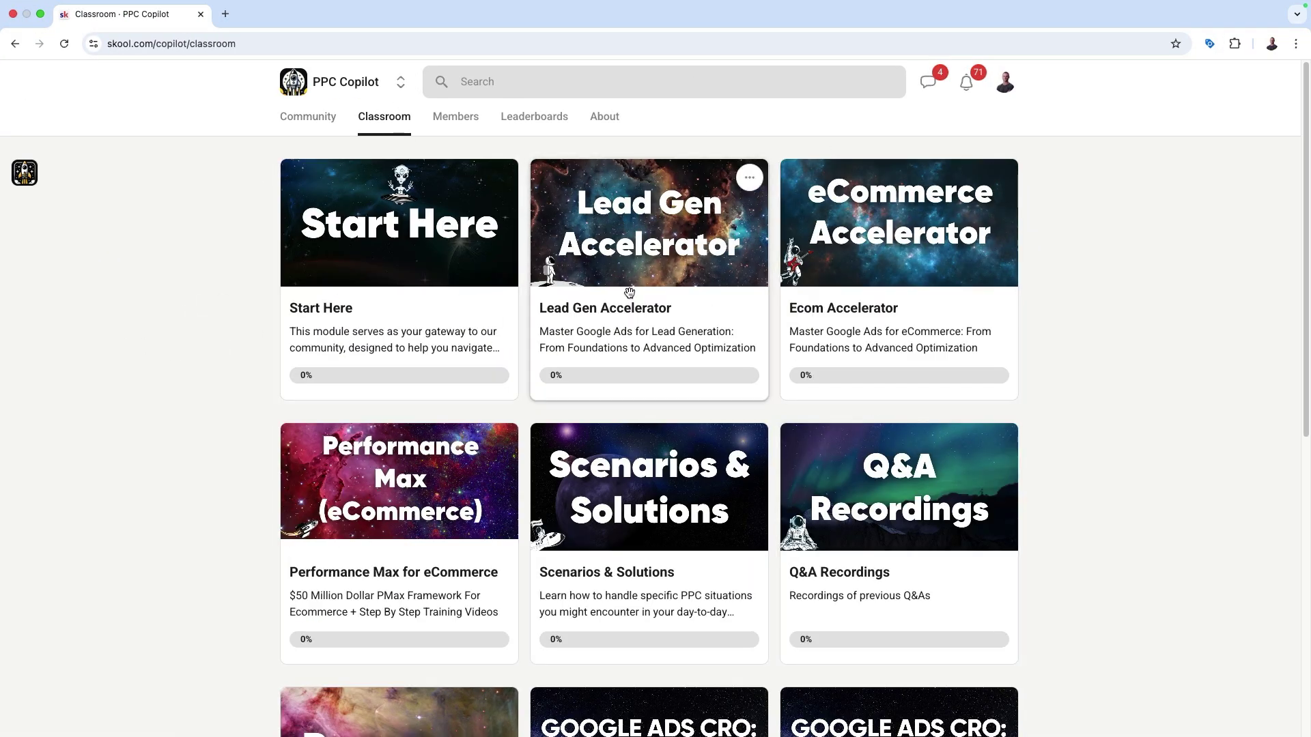